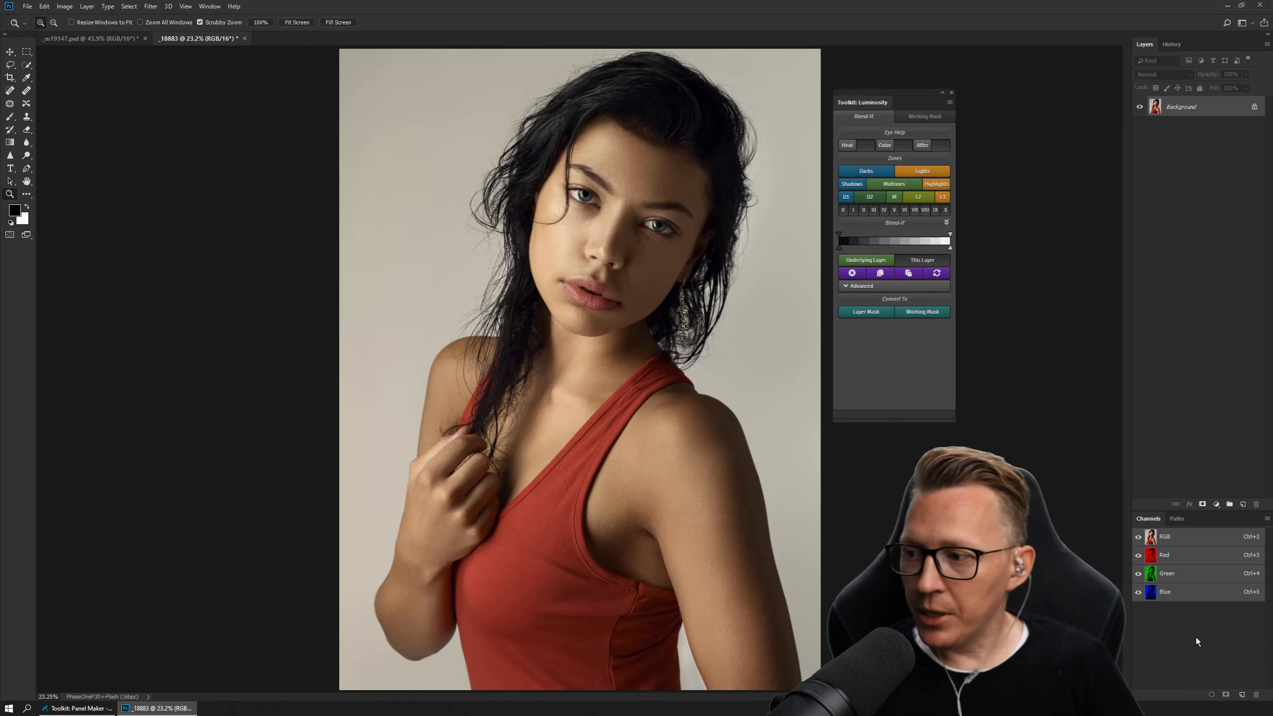
Compare the portrait in the individual Red, Green and Blue channels and return to the RGB composite.
left_click(1184, 593)
left_click(1178, 575)
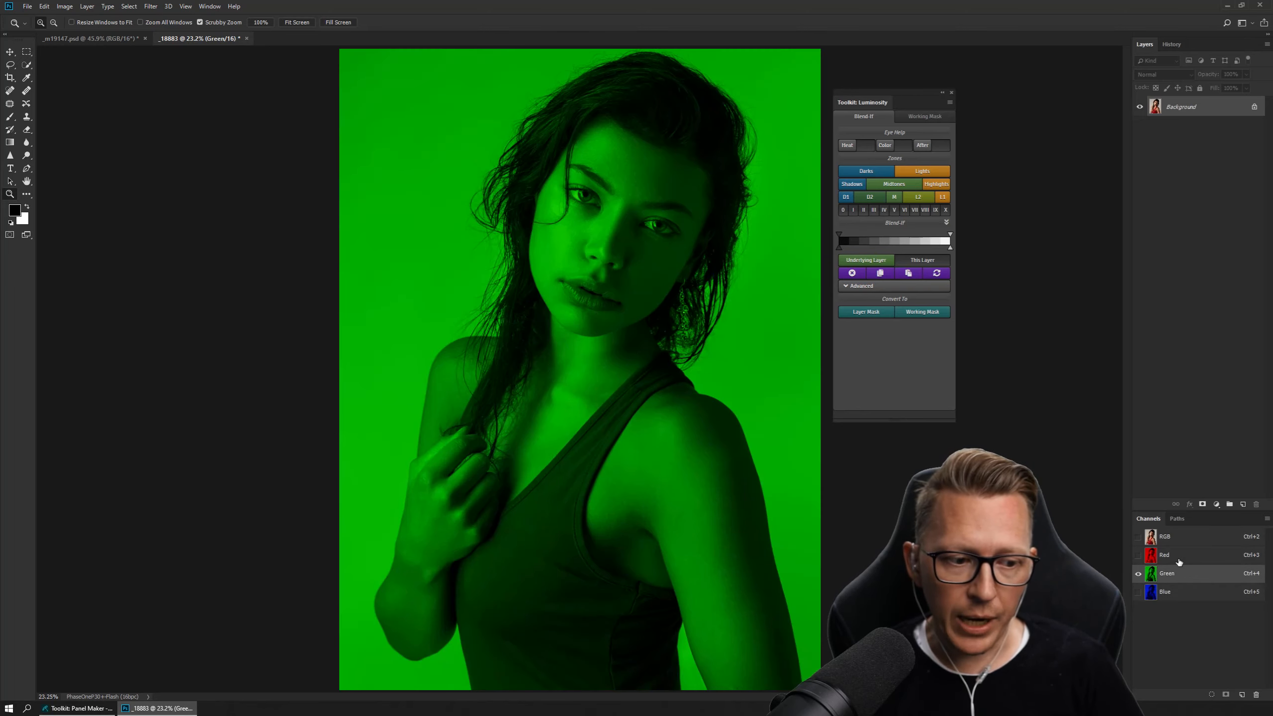
left_click(1179, 555)
left_click(1178, 574)
left_click(1177, 593)
left_click(1179, 575)
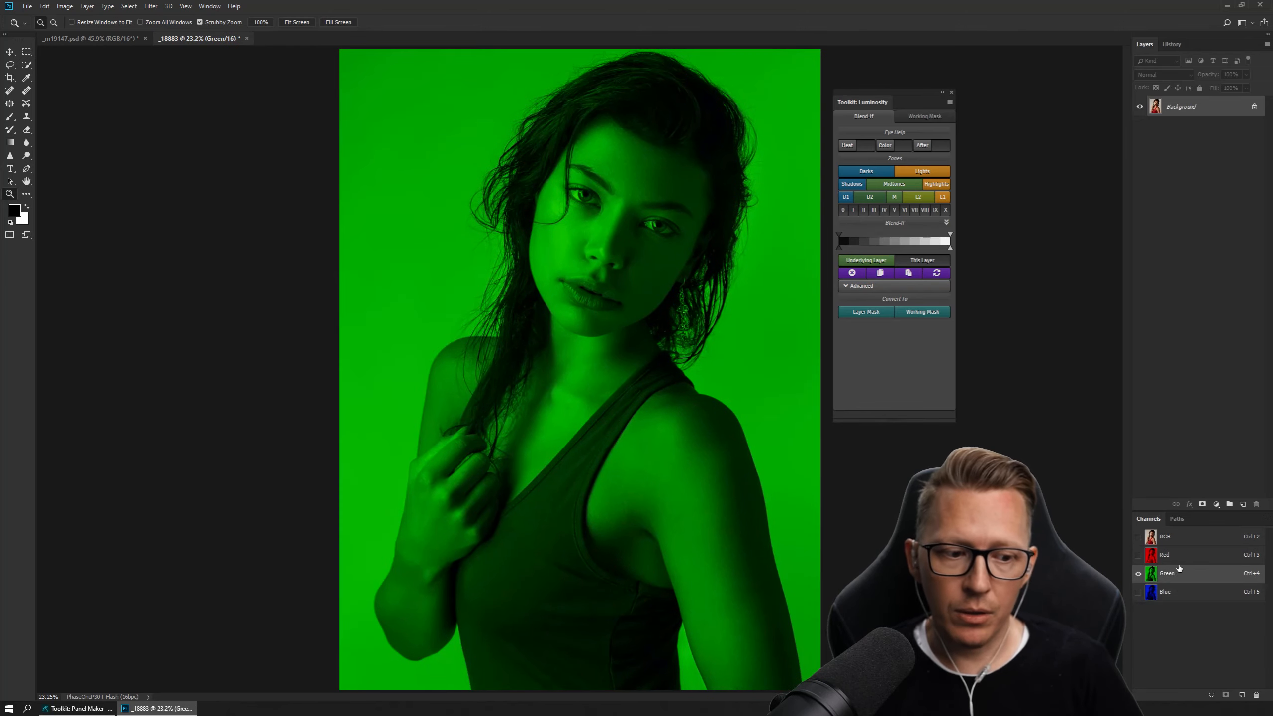
left_click(1178, 557)
left_click(1179, 576)
left_click(1179, 593)
left_click(1178, 575)
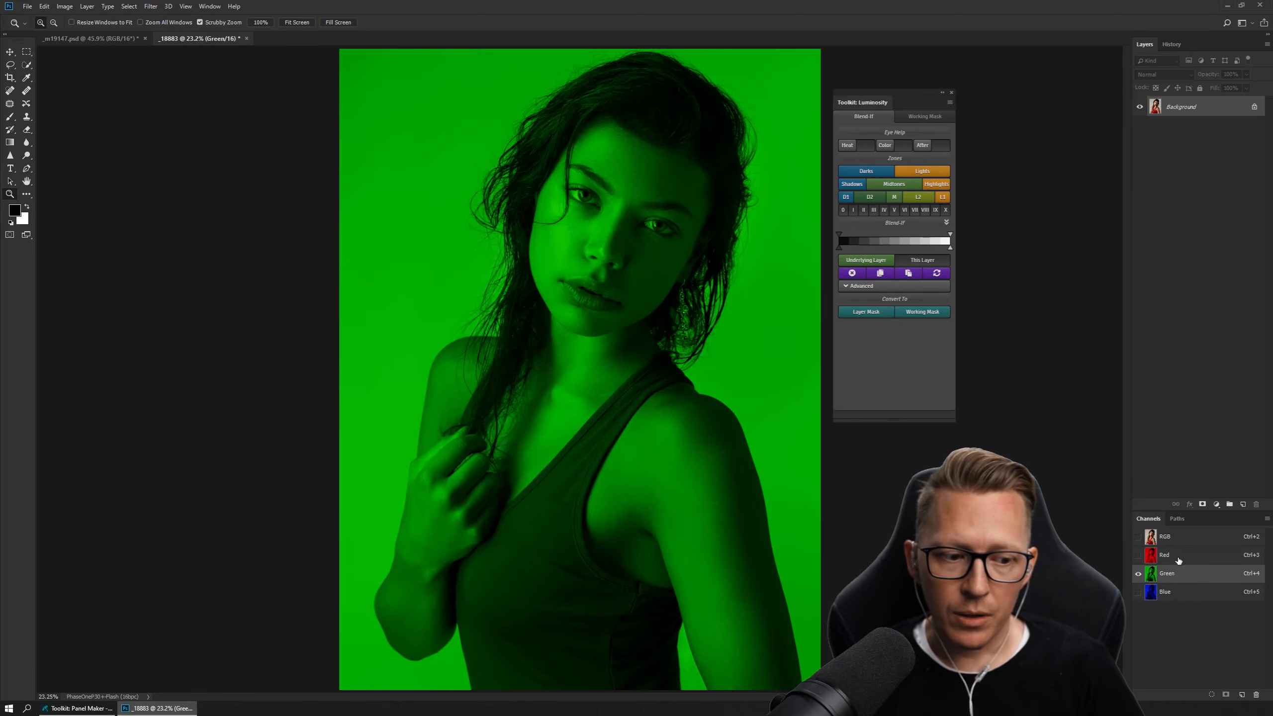
left_click(1179, 557)
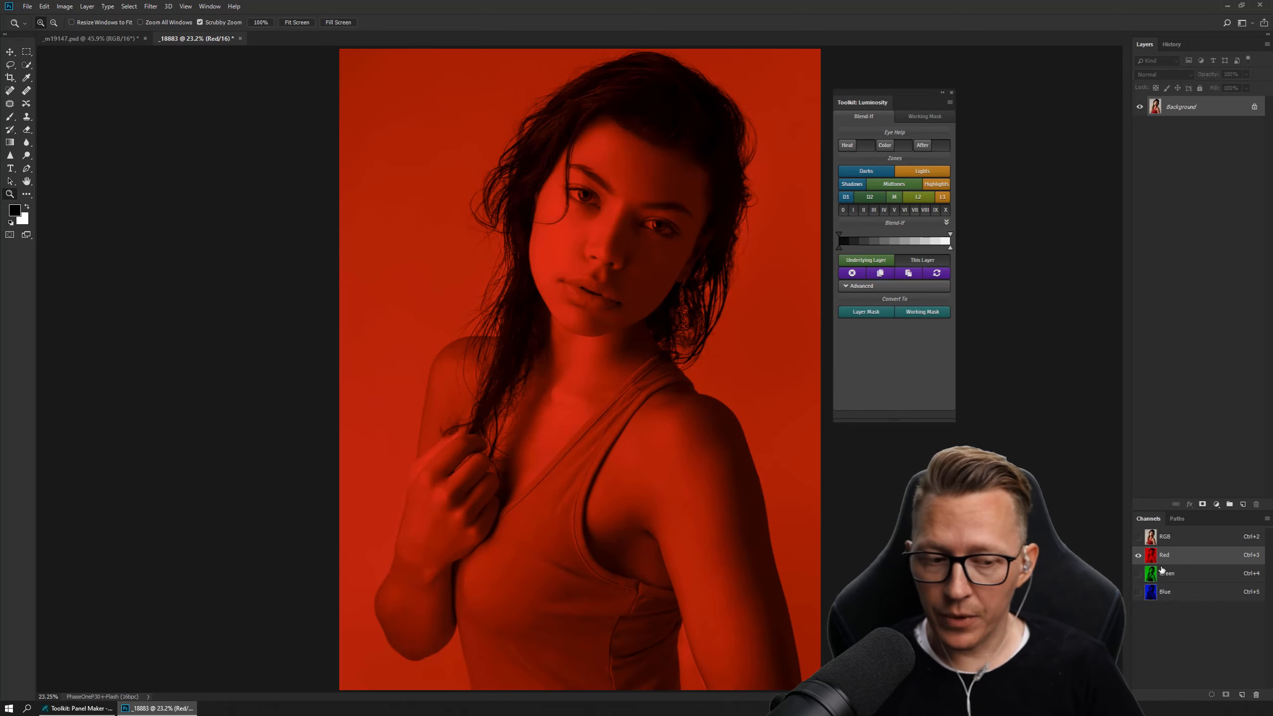
left_click(1167, 574)
left_click(1179, 591)
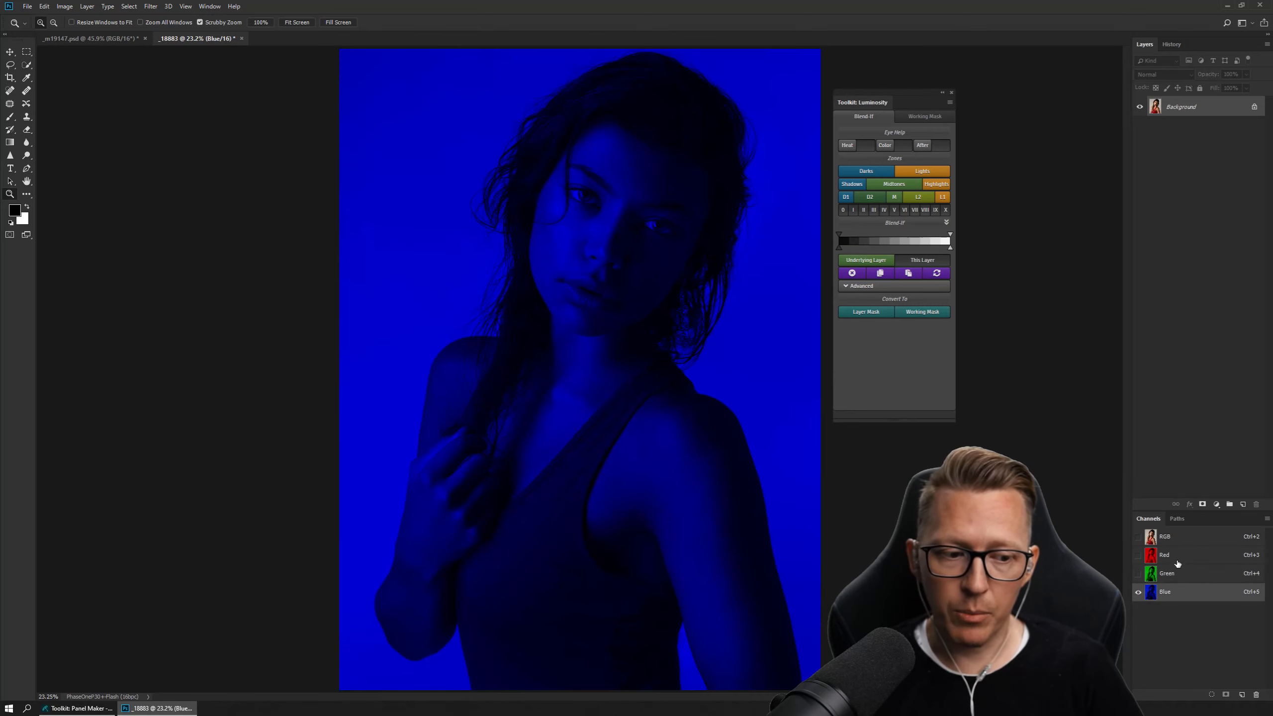
left_click(1180, 575)
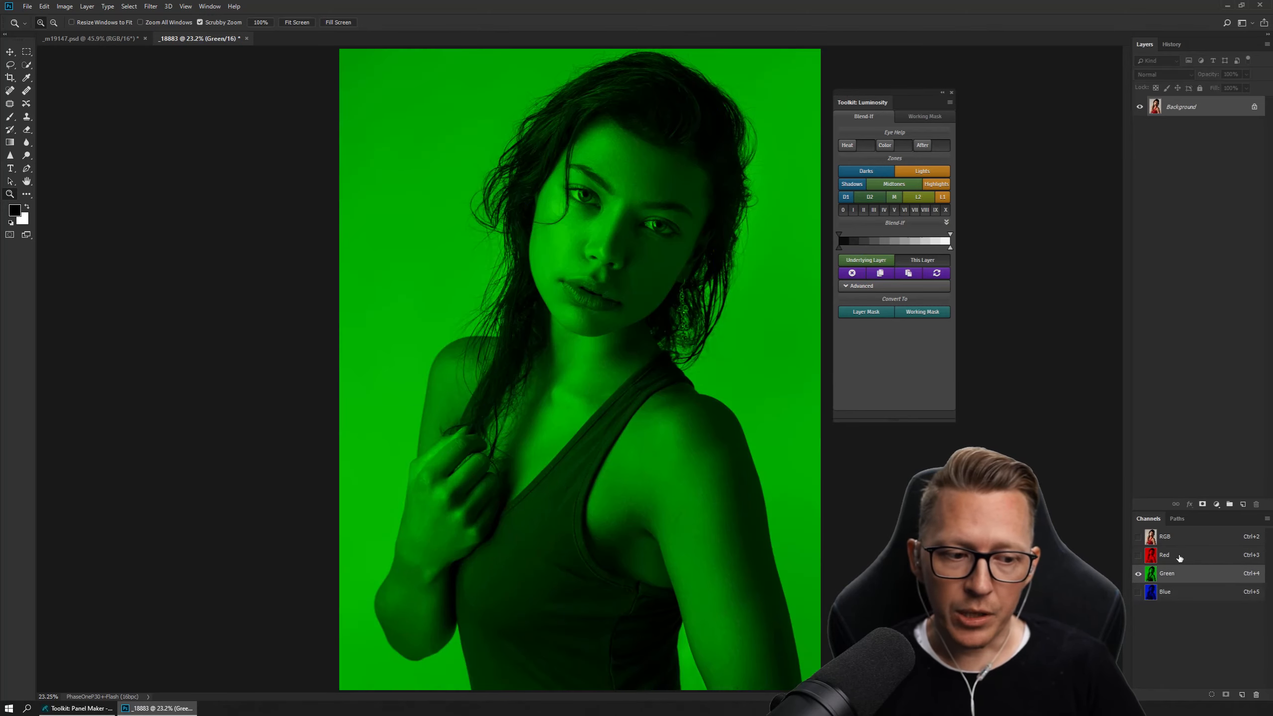
left_click(1180, 554)
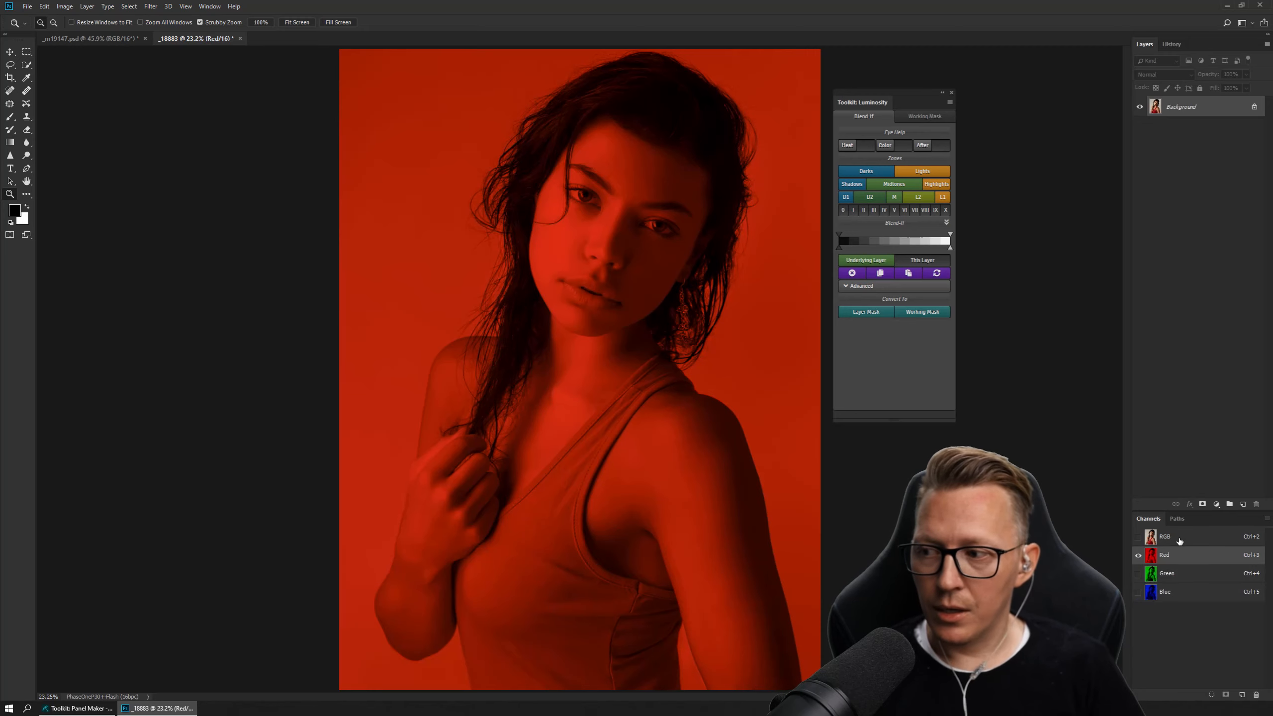
left_click(1180, 537)
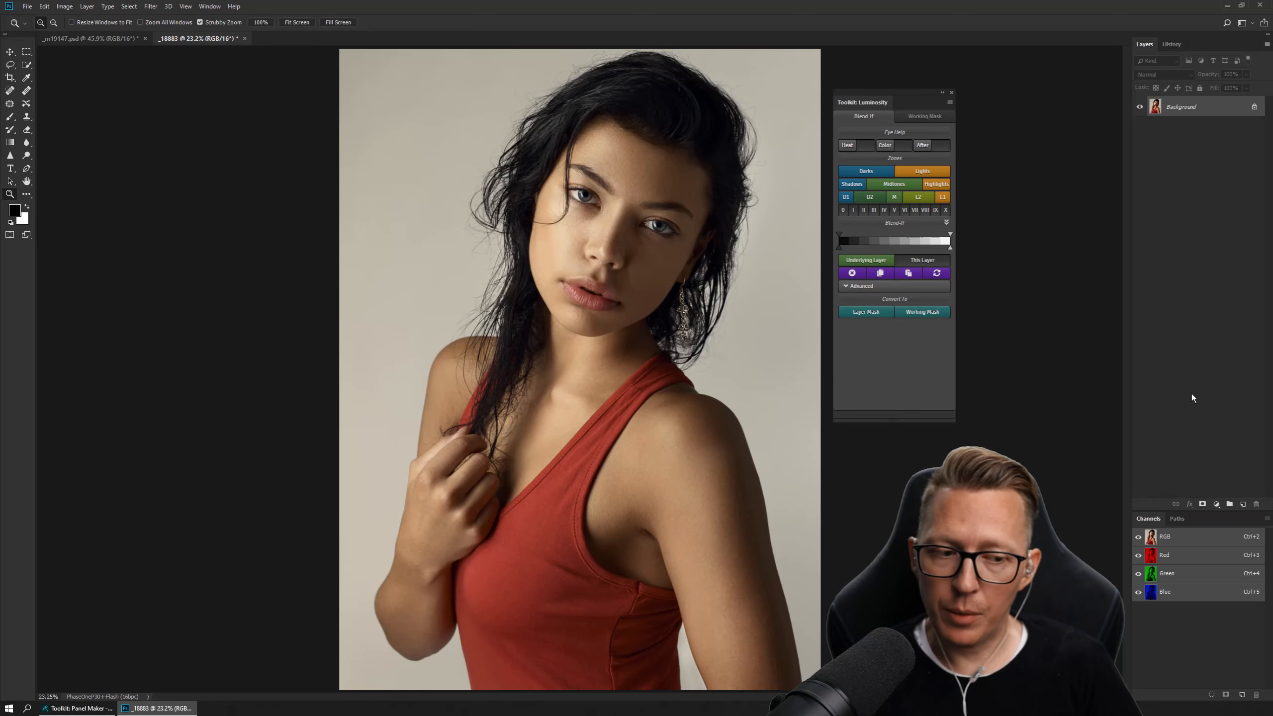
Add a Hue/Saturation adjustment layer above the Background layer.
left_click(1218, 503)
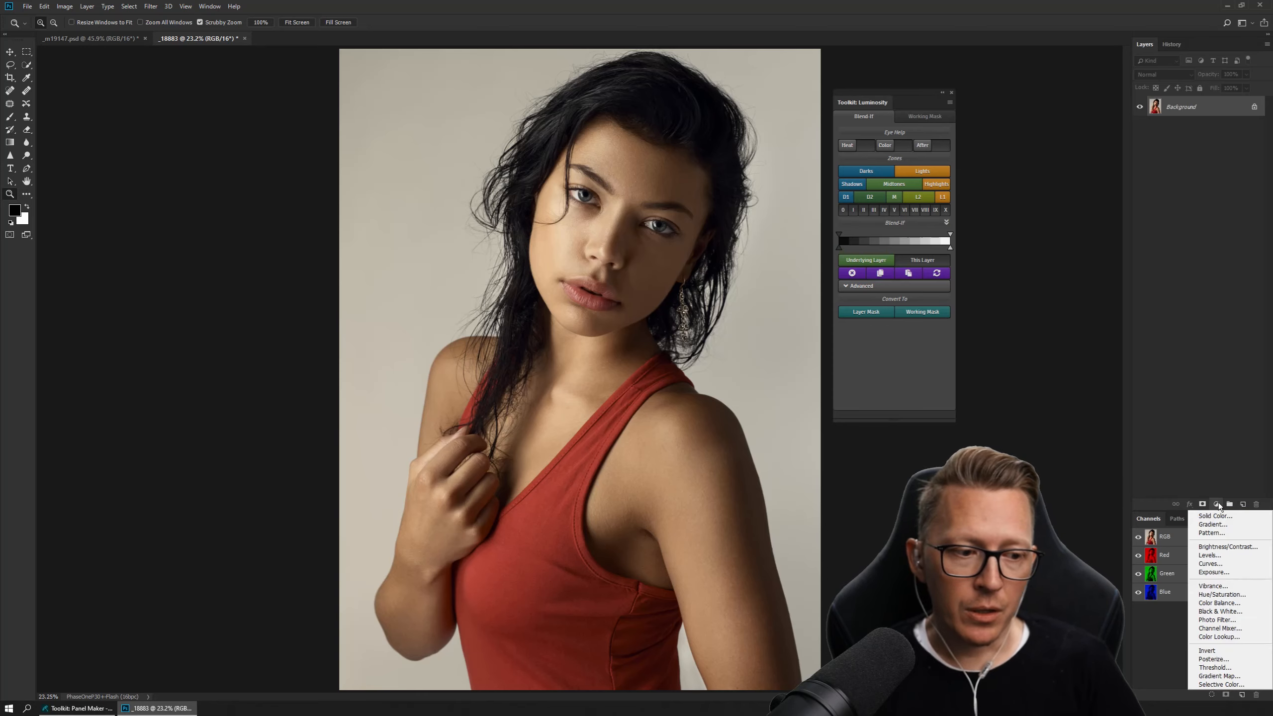
left_click(1228, 594)
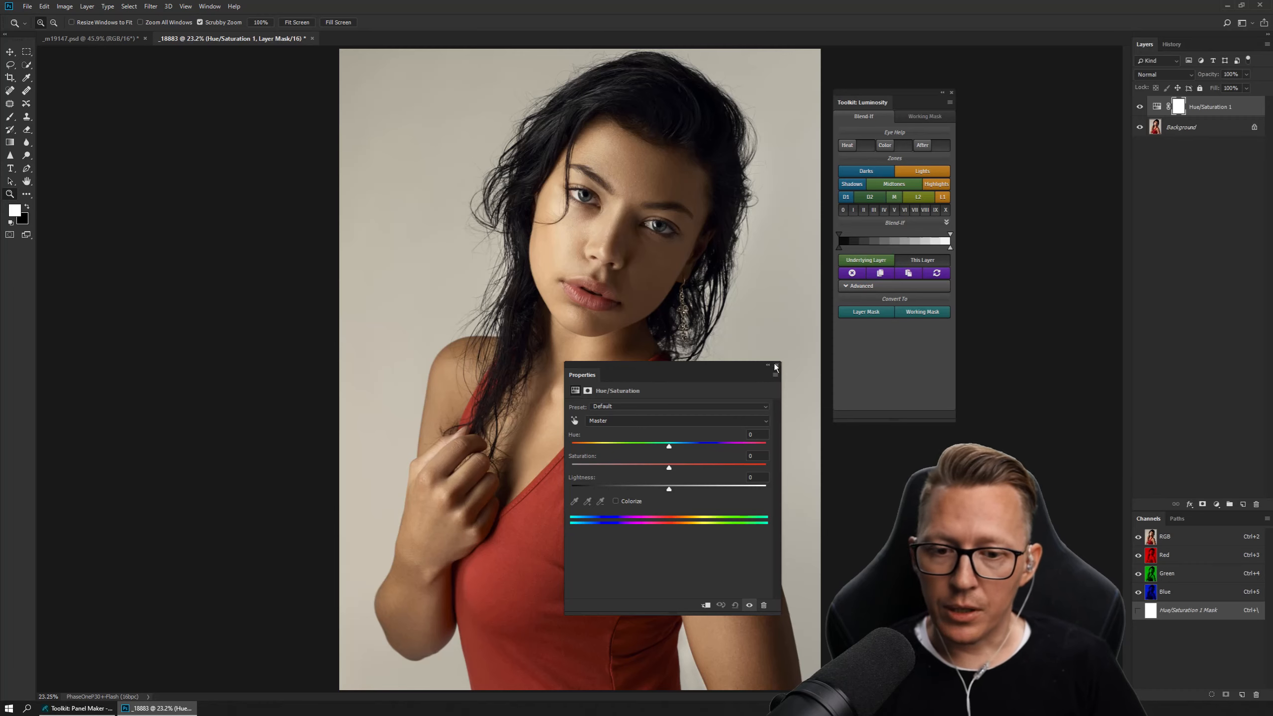
Examine the colour models offered in the foreground Color Picker, leaving the white foreground colour as it is.
left_click(17, 211)
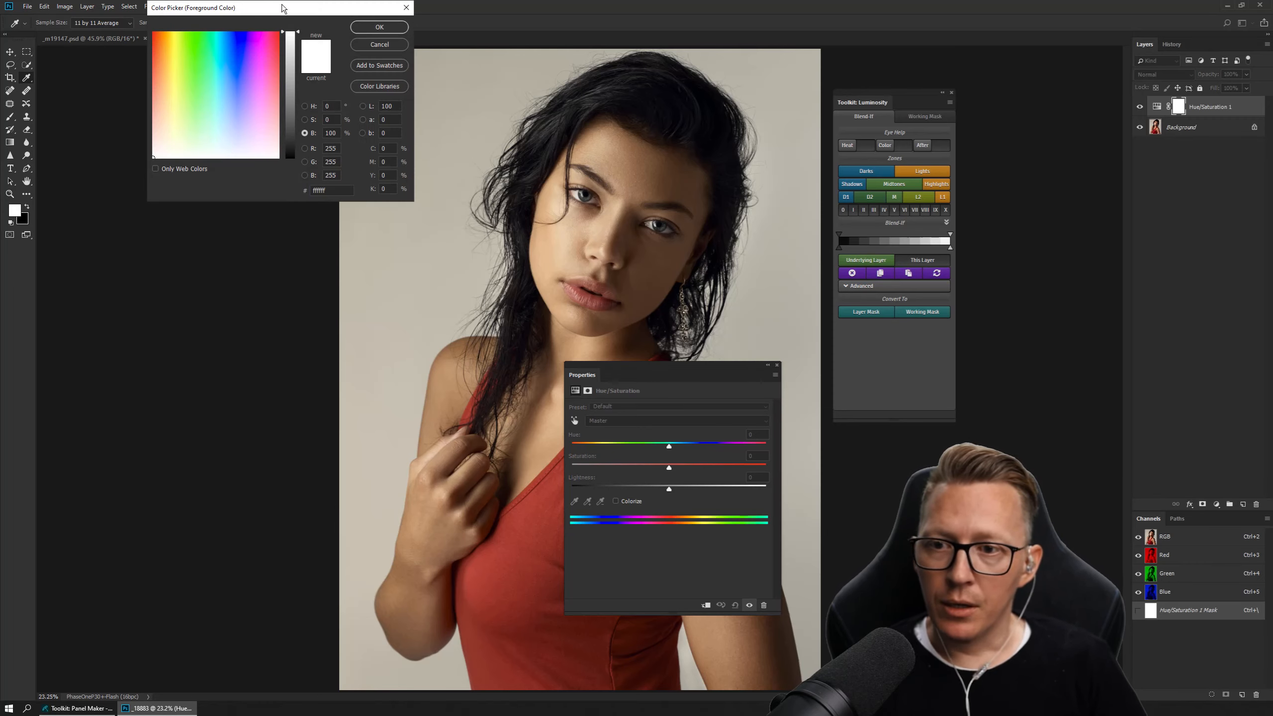
left_click_drag(280, 9, 312, 153)
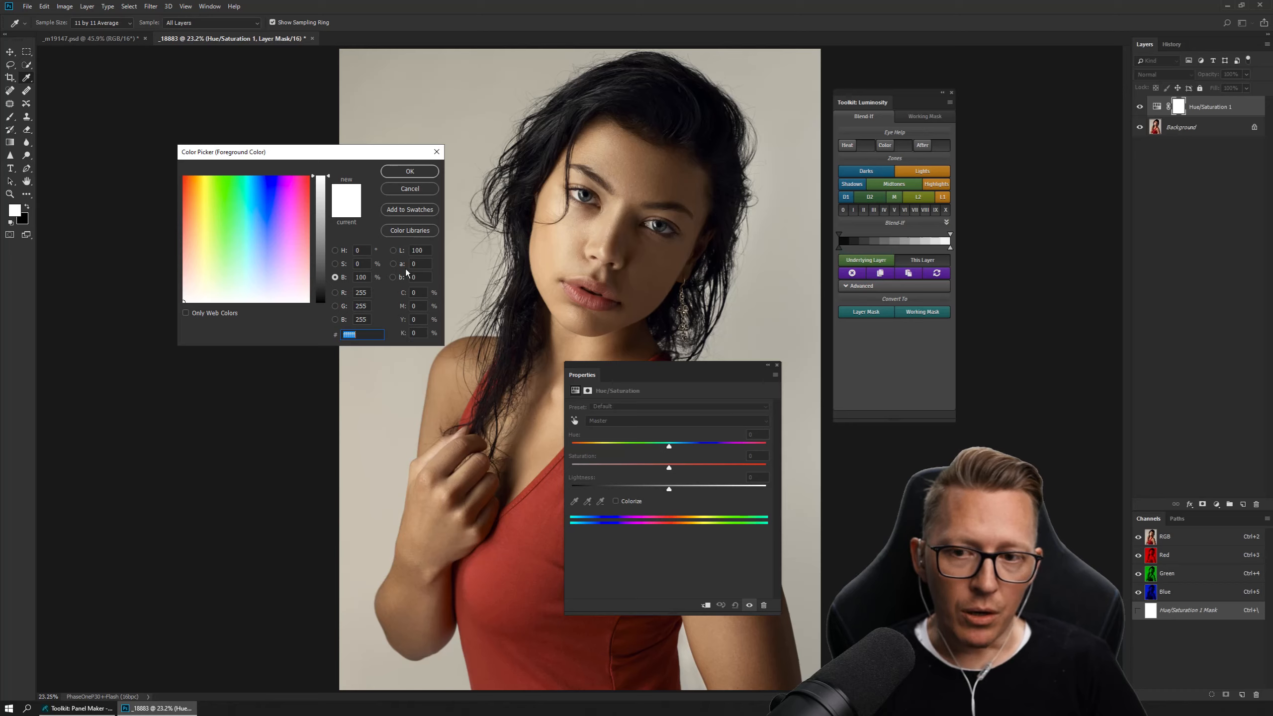
left_click(410, 188)
key("z")
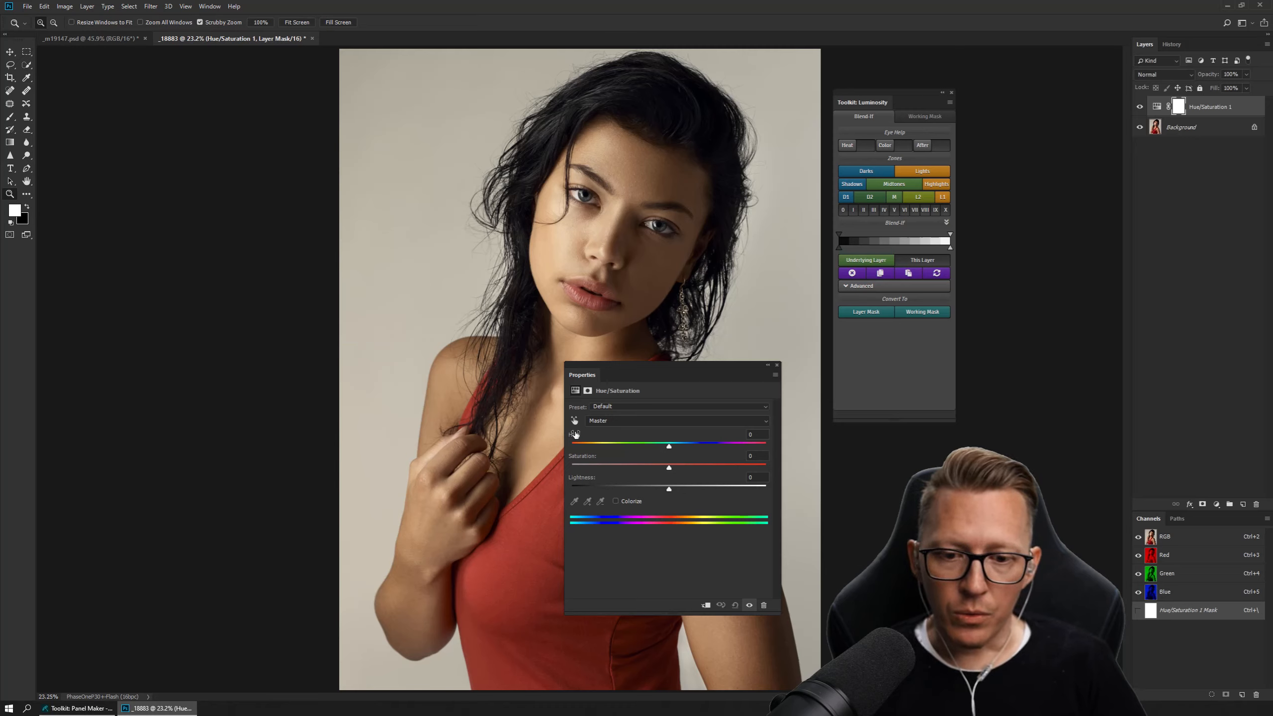
Hide the Hue/Saturation layer and add a Curves adjustment layer above it, with its properties placed beside the photo.
left_click(777, 366)
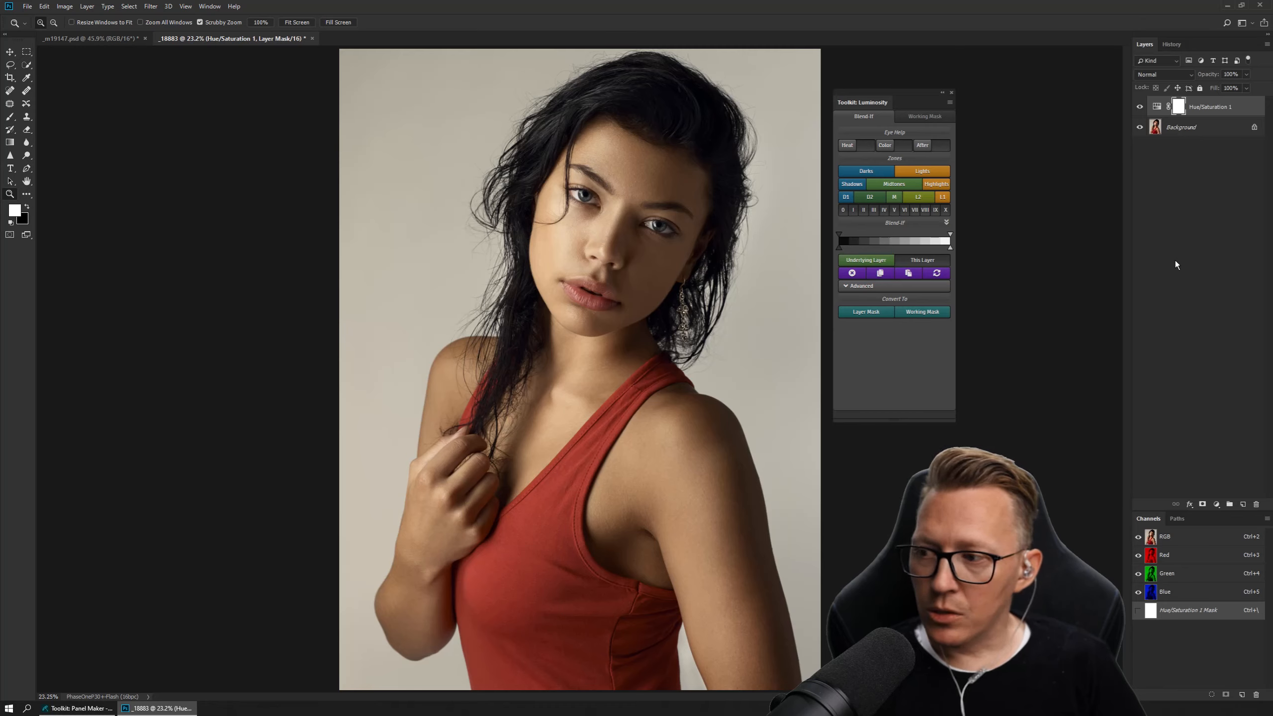
left_click(1140, 107)
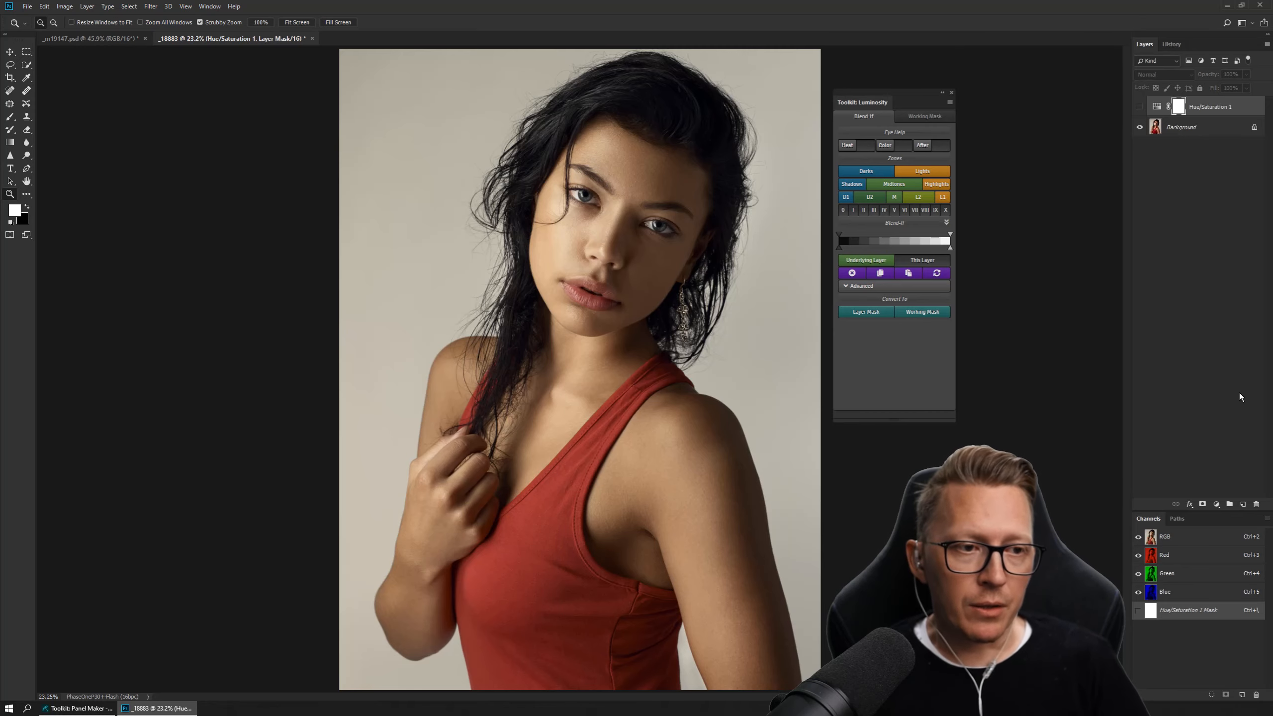
left_click(1215, 504)
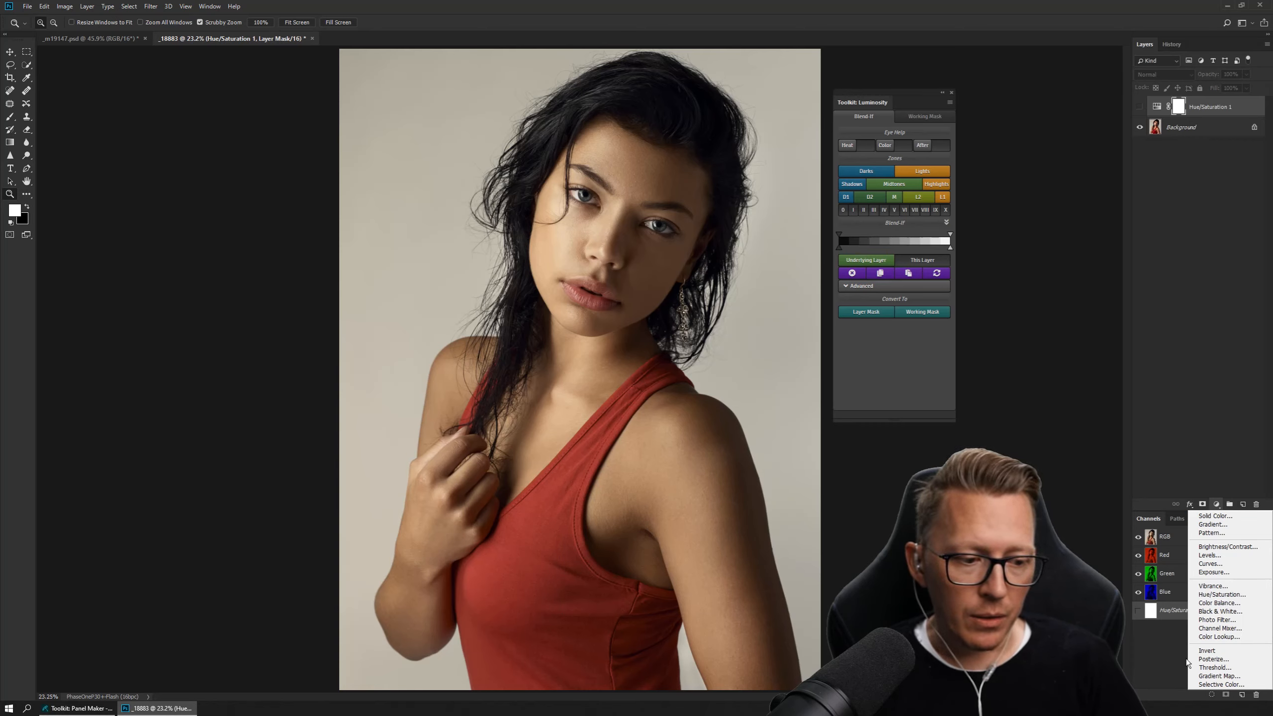
left_click(1211, 564)
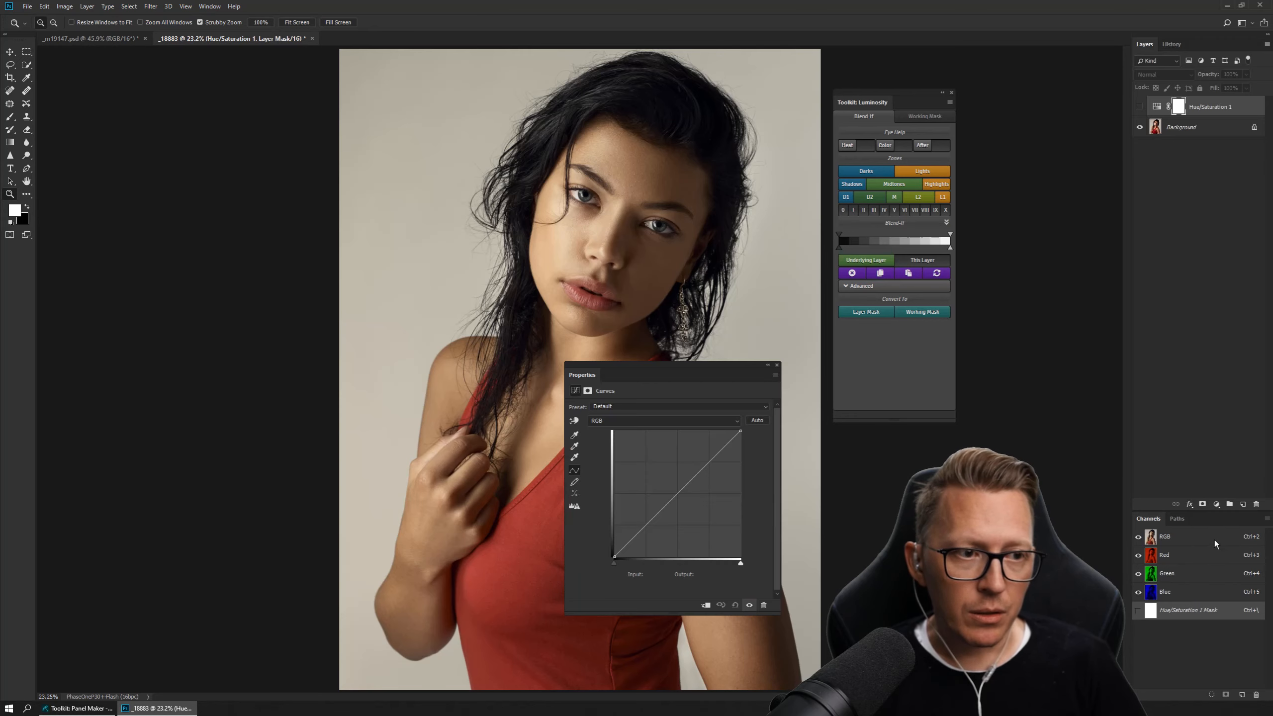
left_click_drag(584, 376, 133, 179)
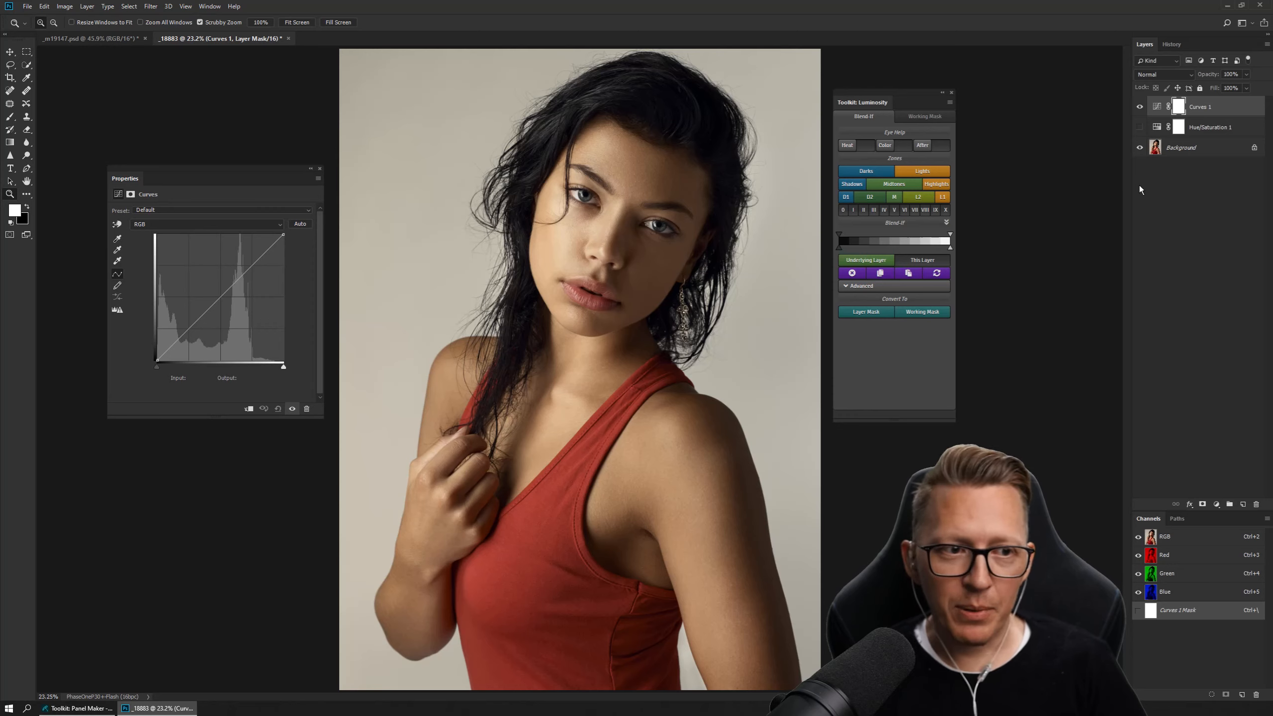
Review the blend modes available for the Curves layer without choosing one, and hide the layer.
left_click(1183, 74)
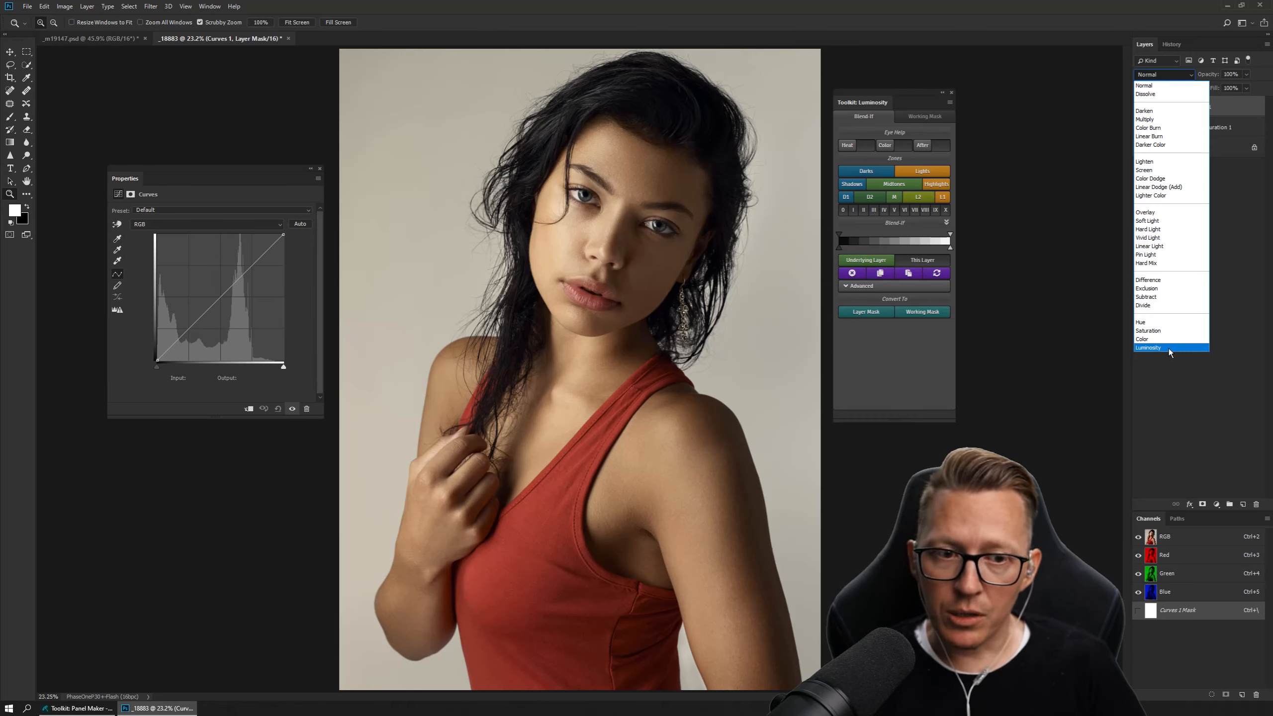
left_click(1175, 376)
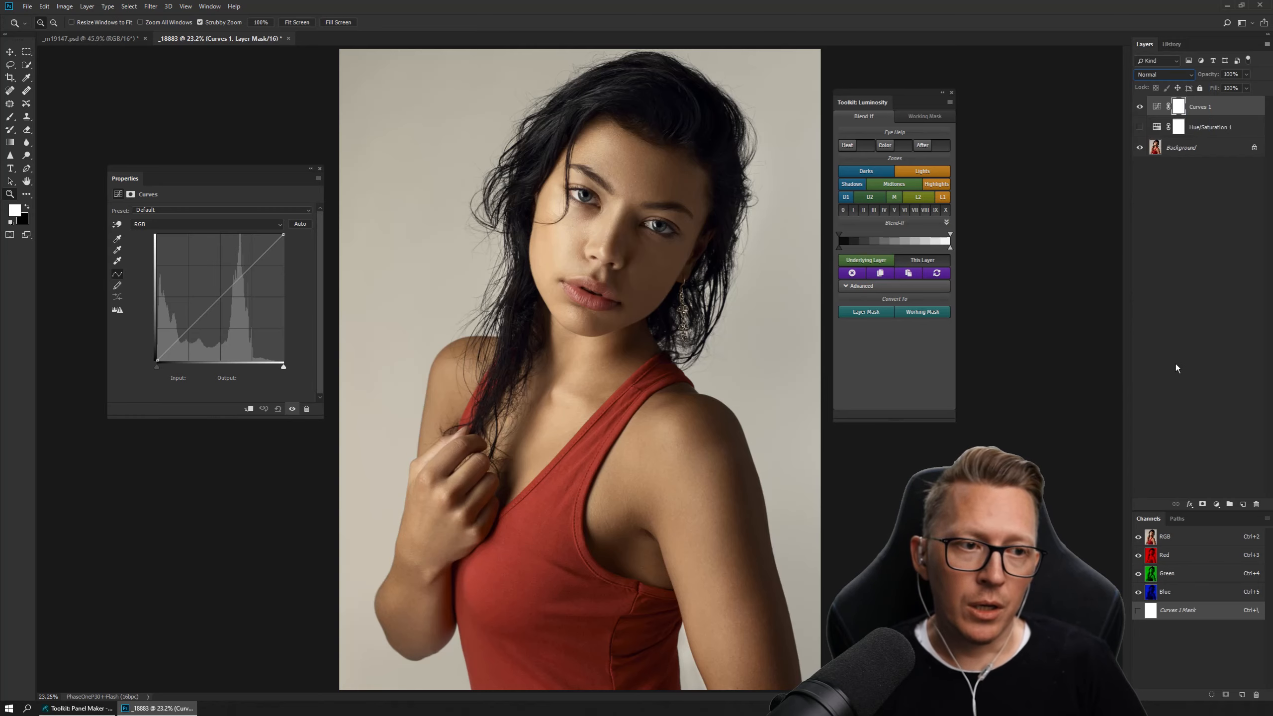
left_click(1139, 107)
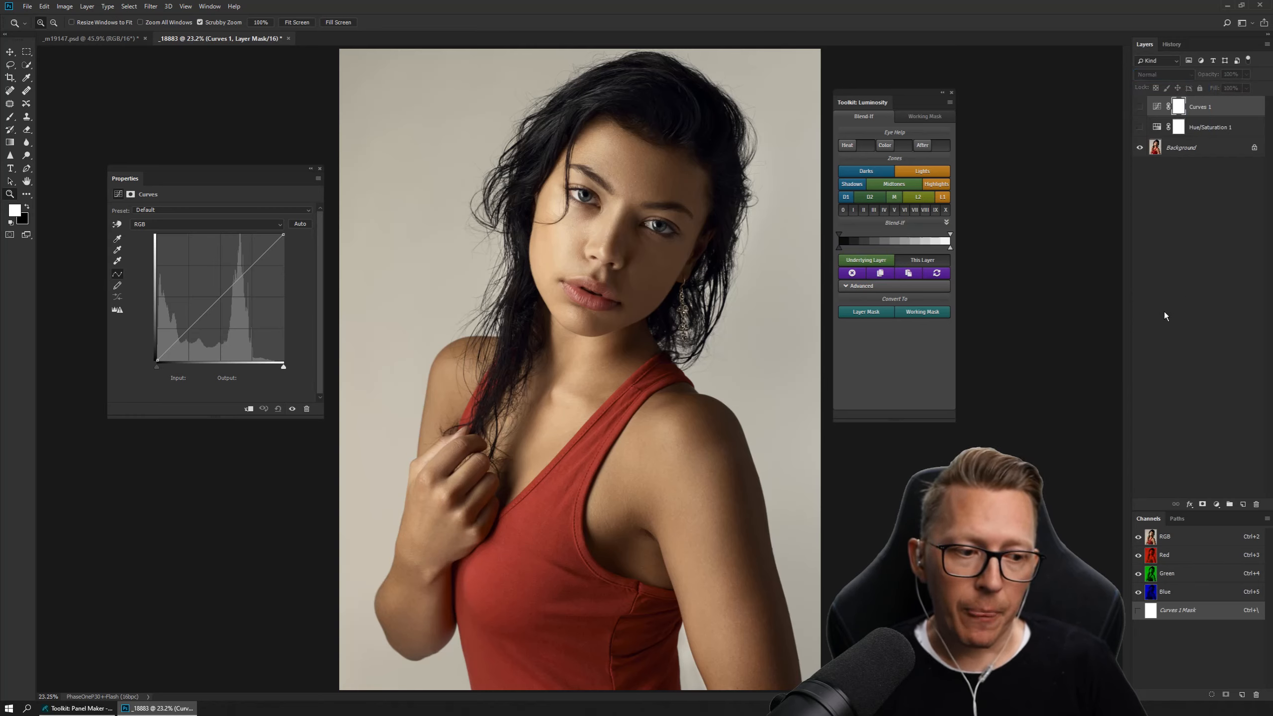
Add a black (000000) Solid Color fill layer on top and set its blend mode to Color.
left_click(1217, 504)
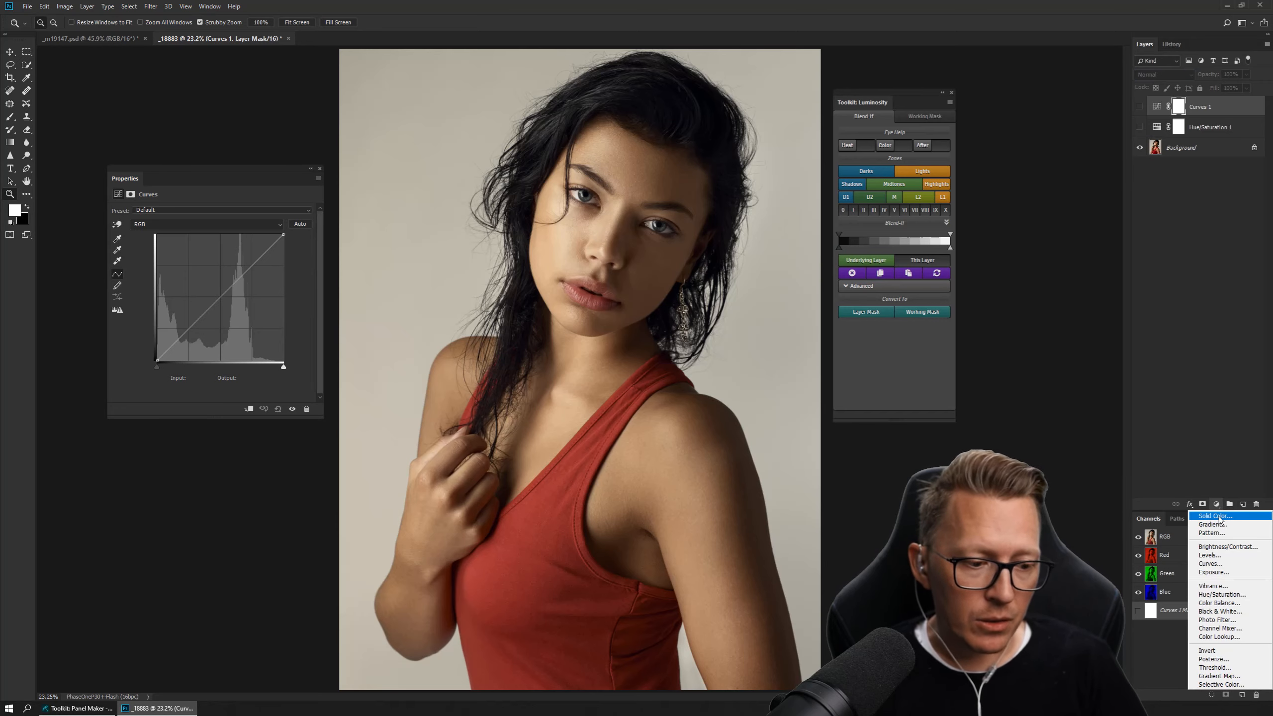
left_click(1219, 517)
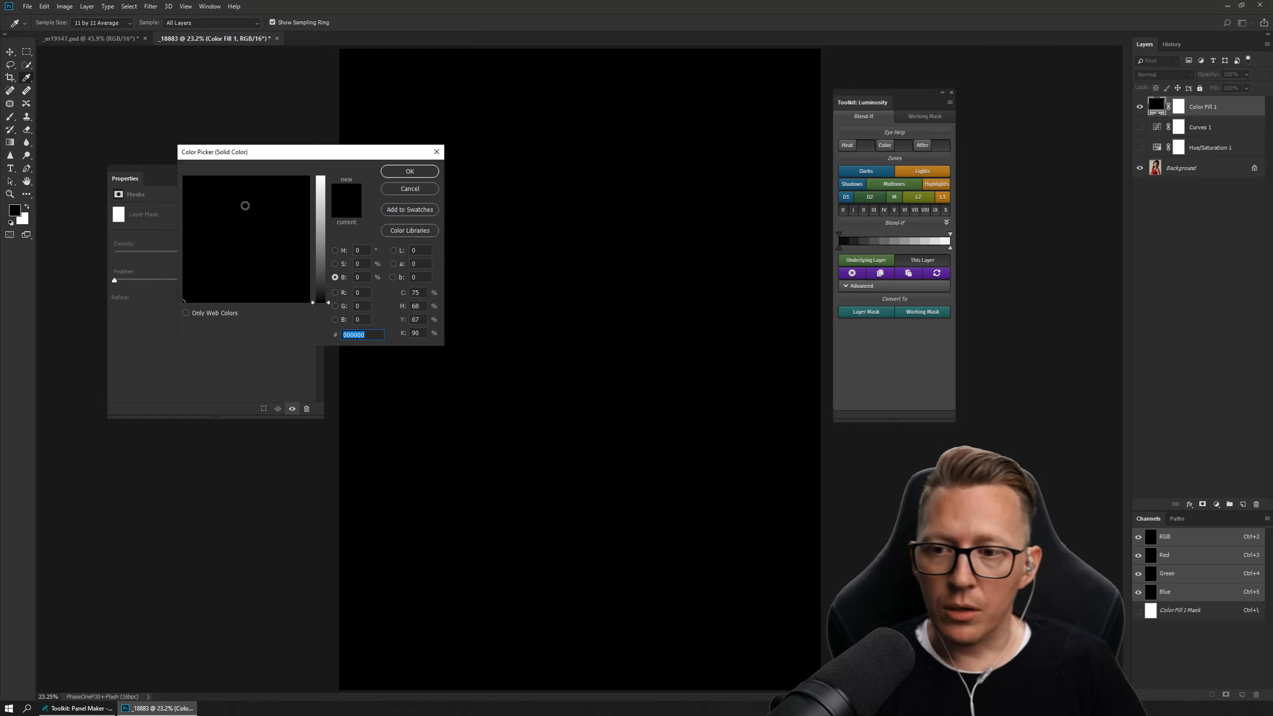
key("Return")
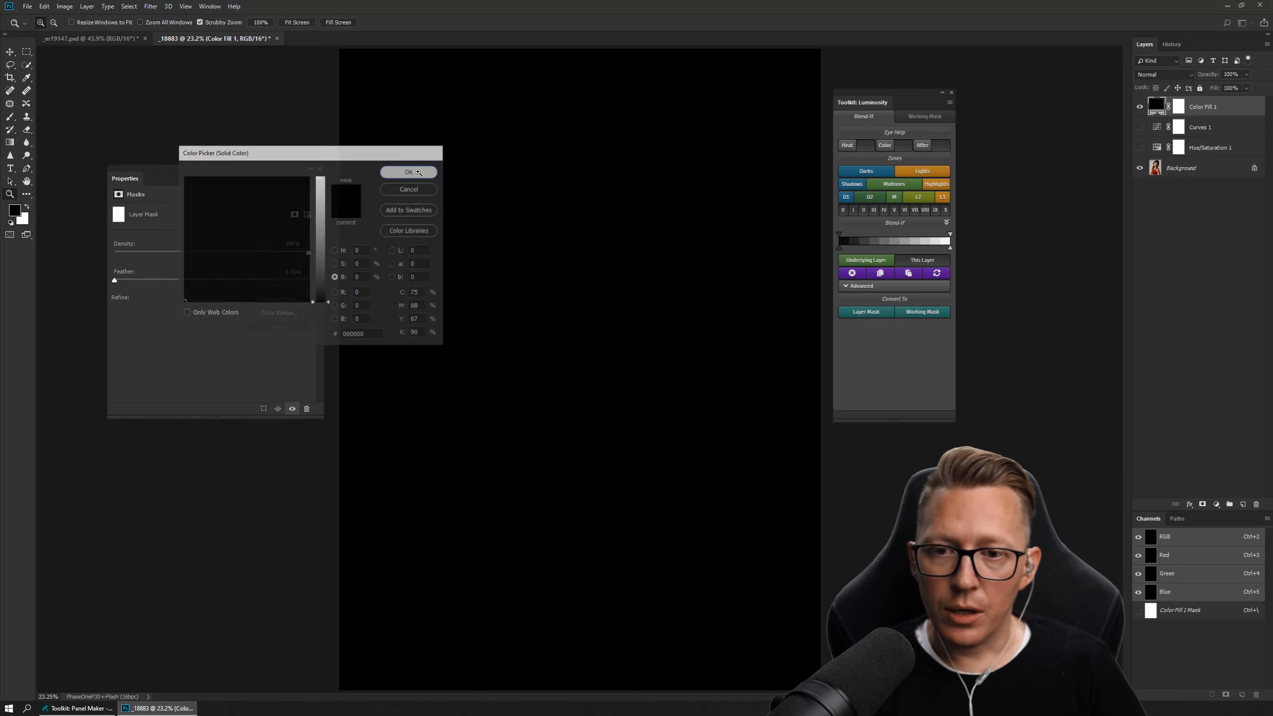
key("z")
left_click(1162, 74)
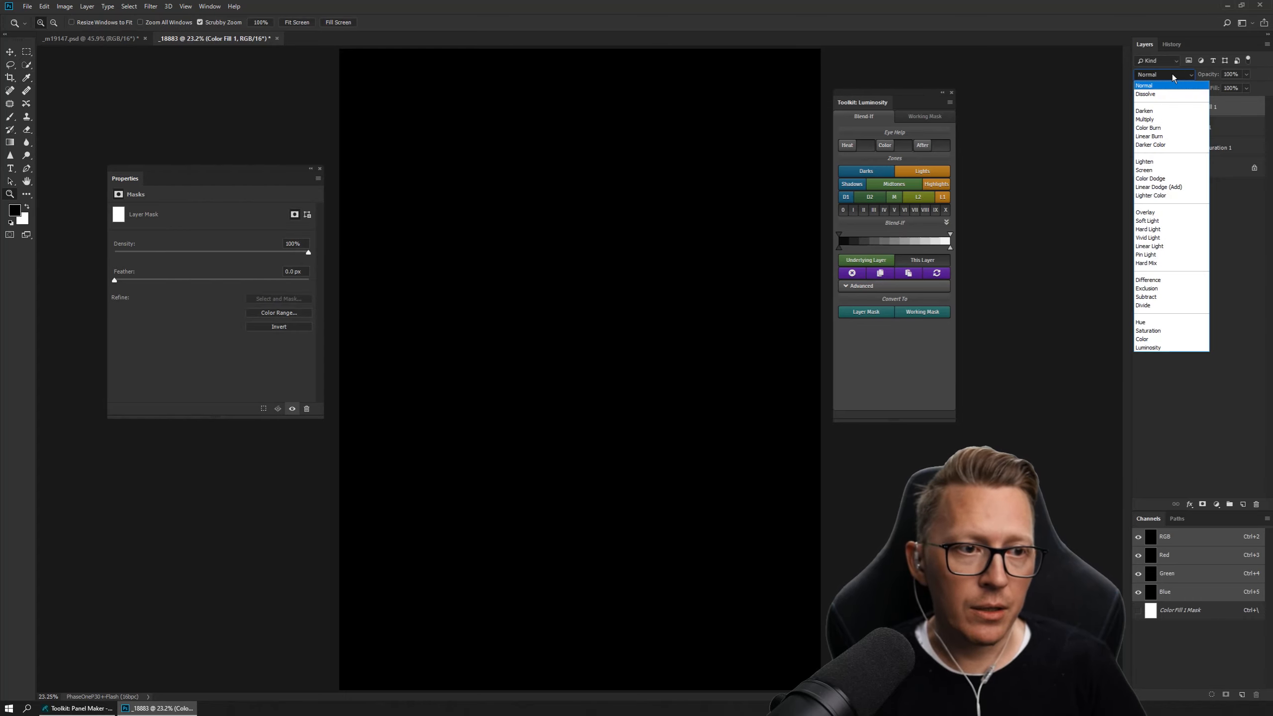
left_click(1147, 339)
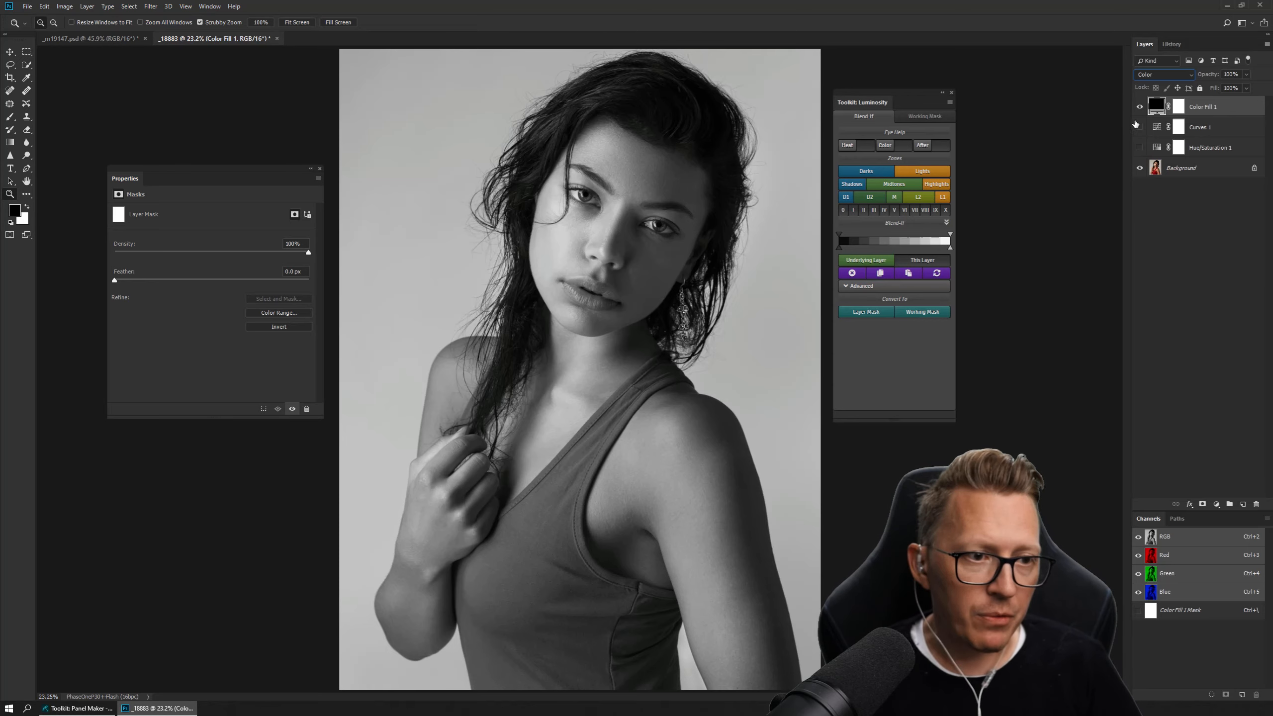
Hide the black fill layer, duplicate the Background layer and move the copy to the top of the layer stack.
left_click(1140, 106)
left_click(1203, 167)
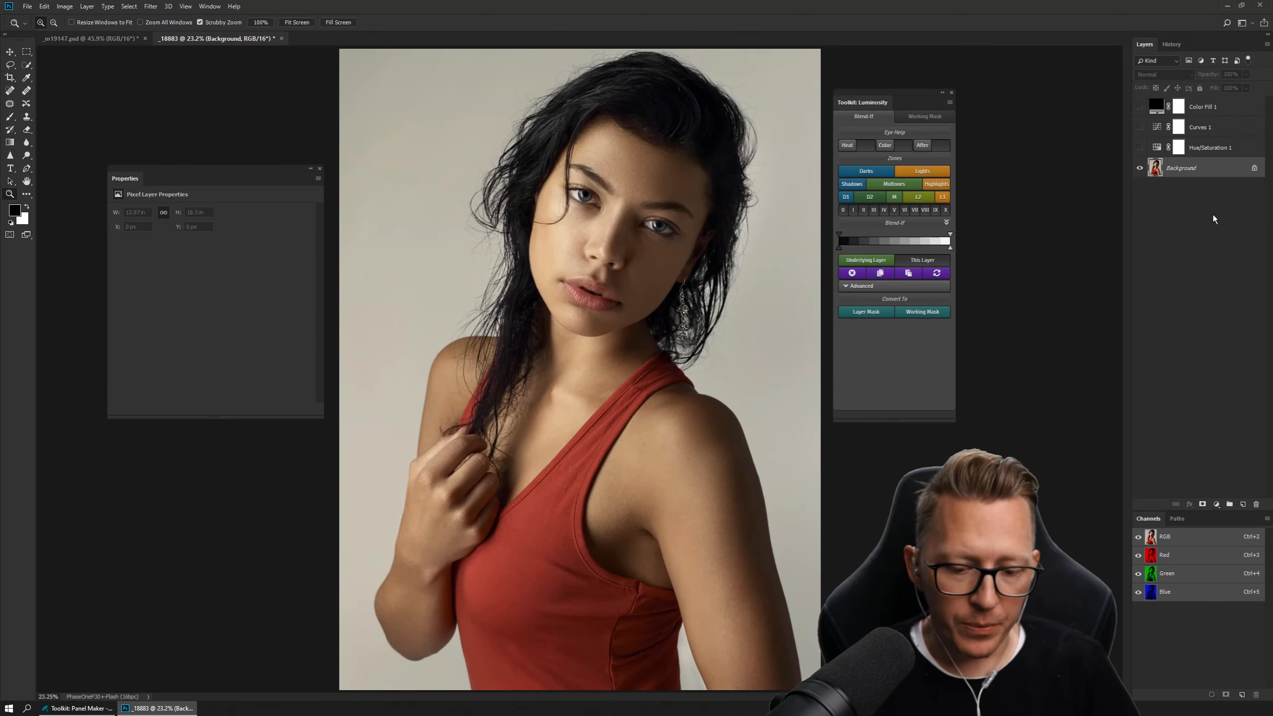
key("ctrl+j")
left_click_drag(1190, 169, 1180, 104)
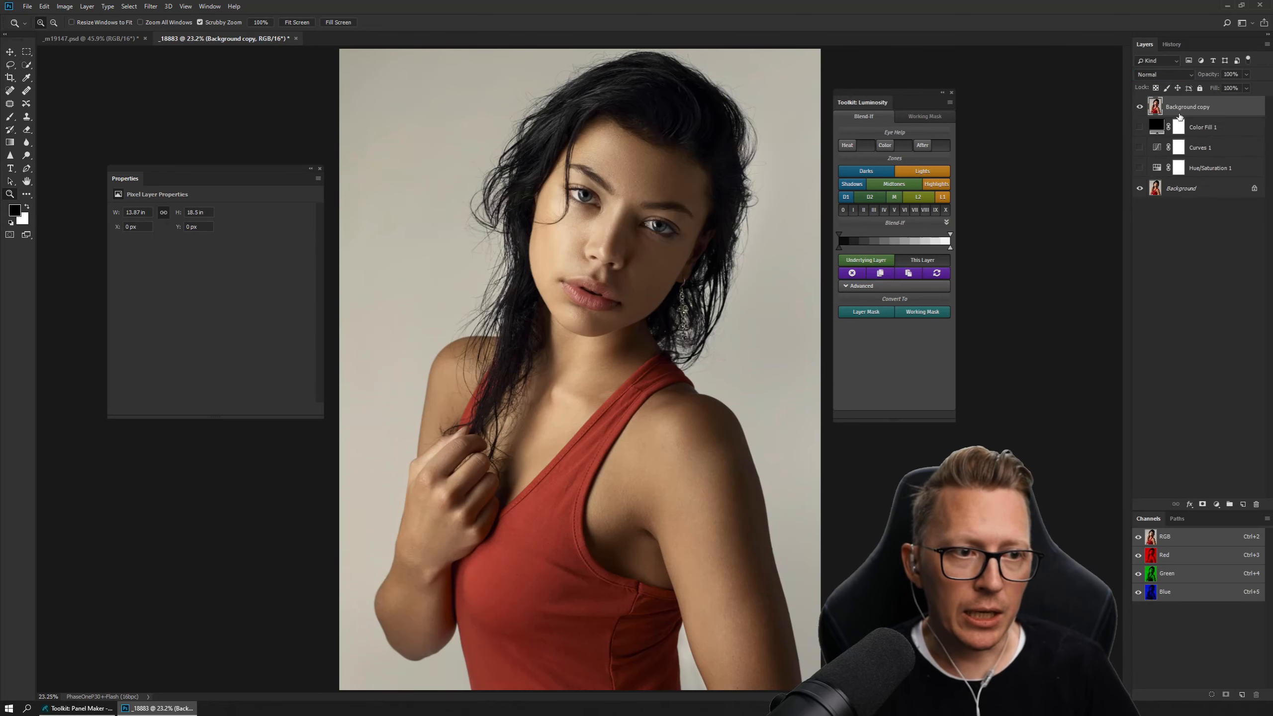
Rename the Background copy as Color and set its blend mode to Color.
double_click(1182, 106)
type("Color")
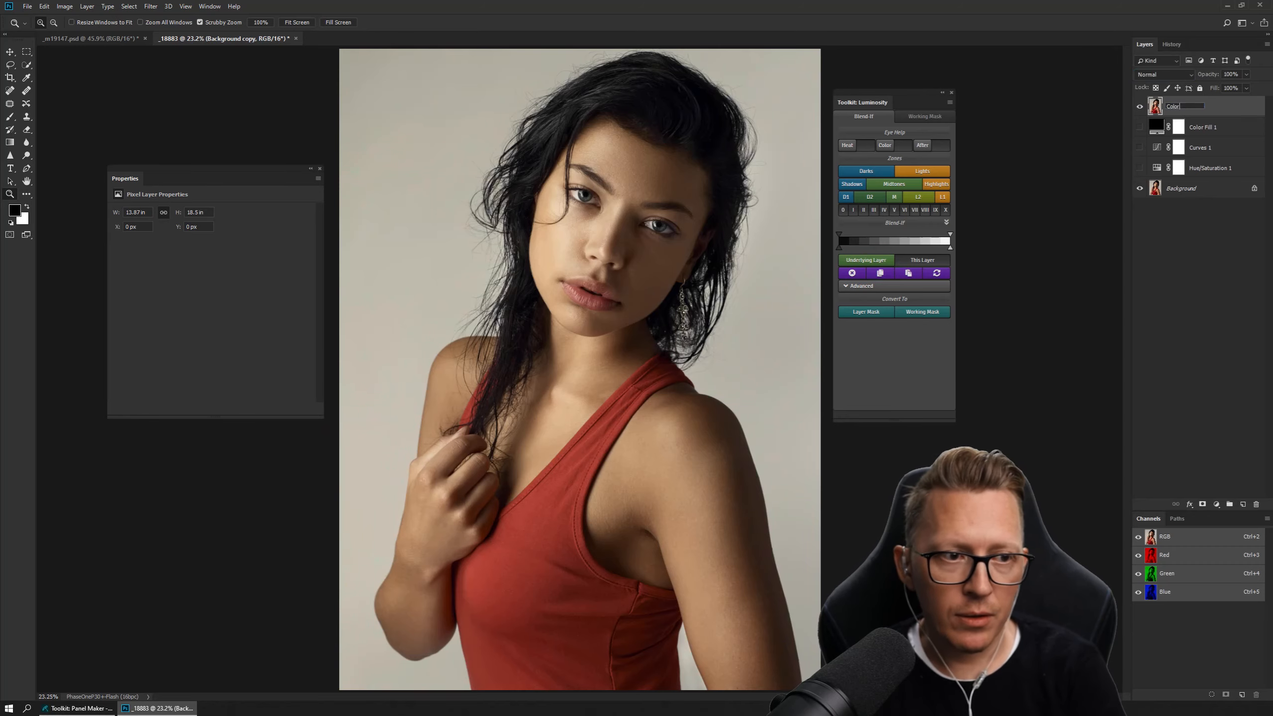
key("Return")
left_click(1169, 74)
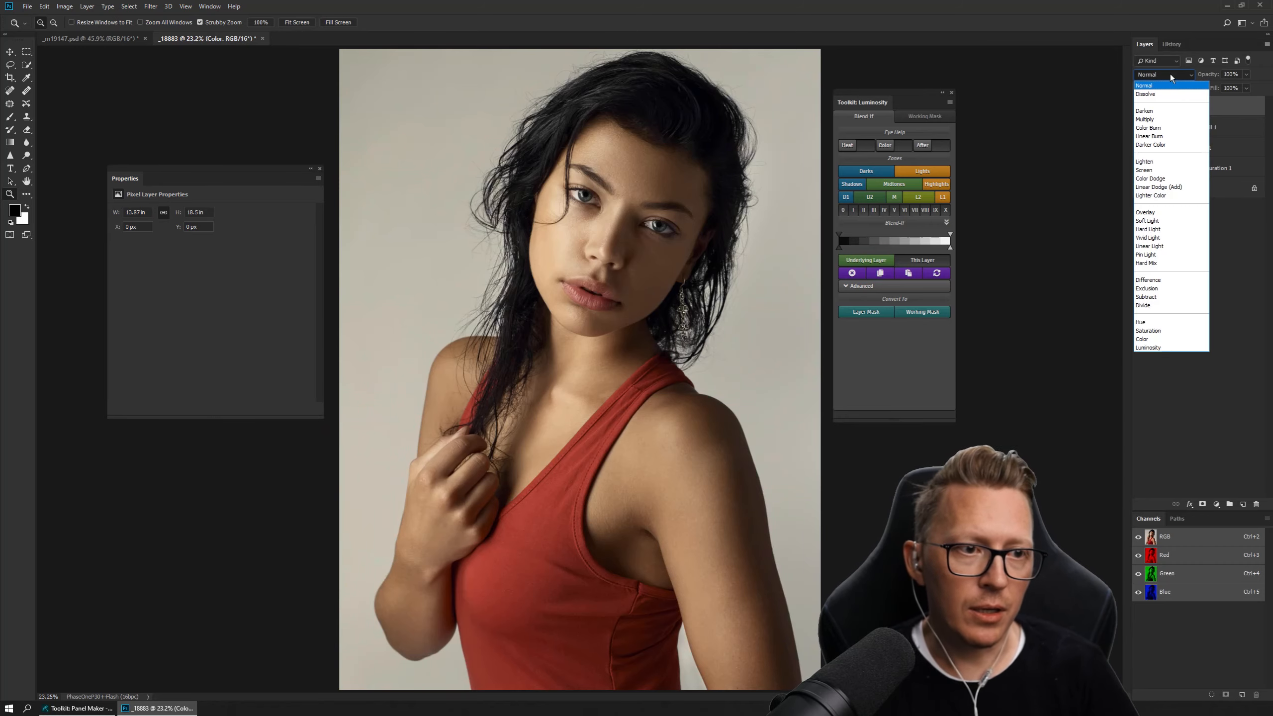
left_click(1166, 339)
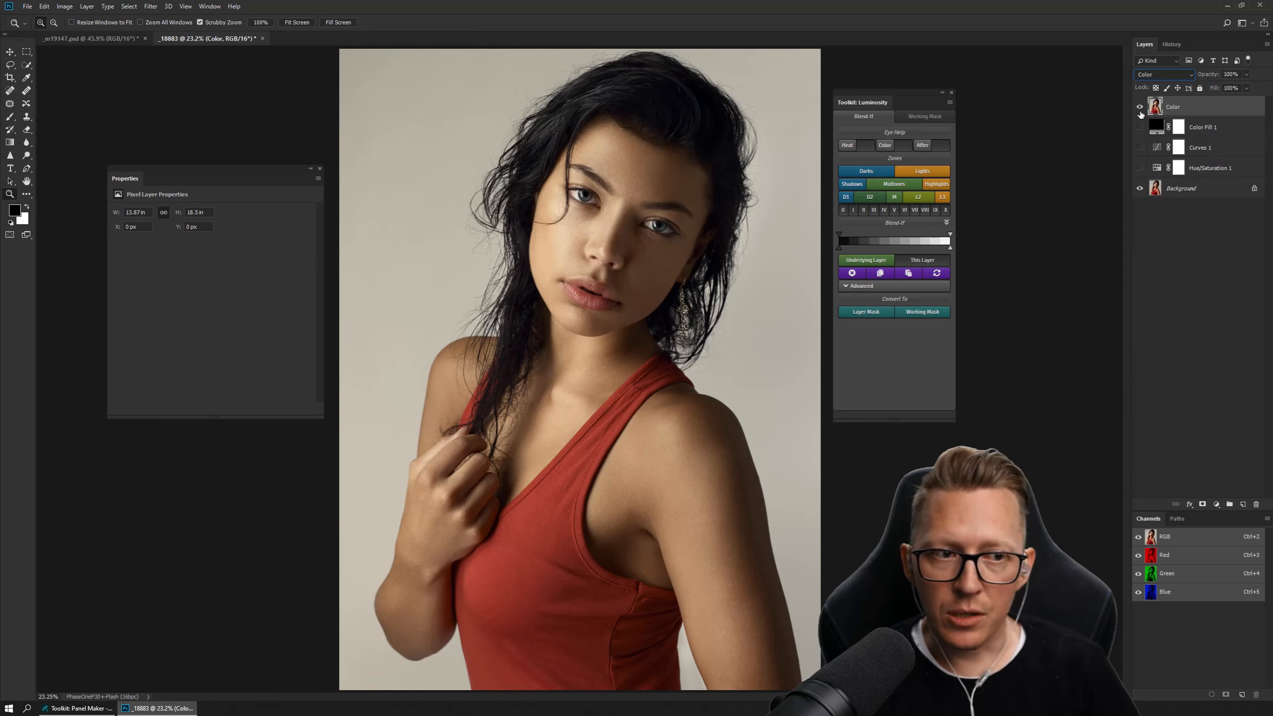
Delete the layer mask from the Color Fill 1 layer and make that layer visible.
left_click(1179, 129)
left_click_drag(1183, 125, 1257, 500)
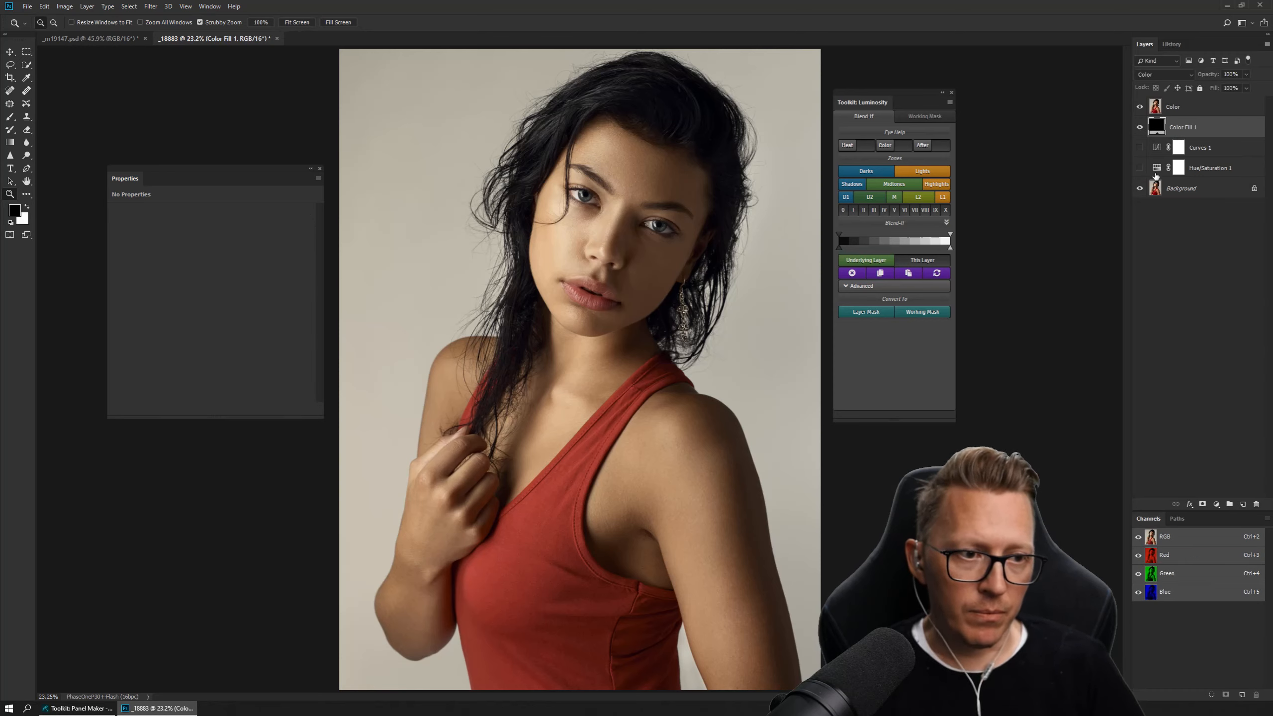
Duplicate the Background layer and delete the original locked Background layer beneath the copy.
left_click(1185, 192)
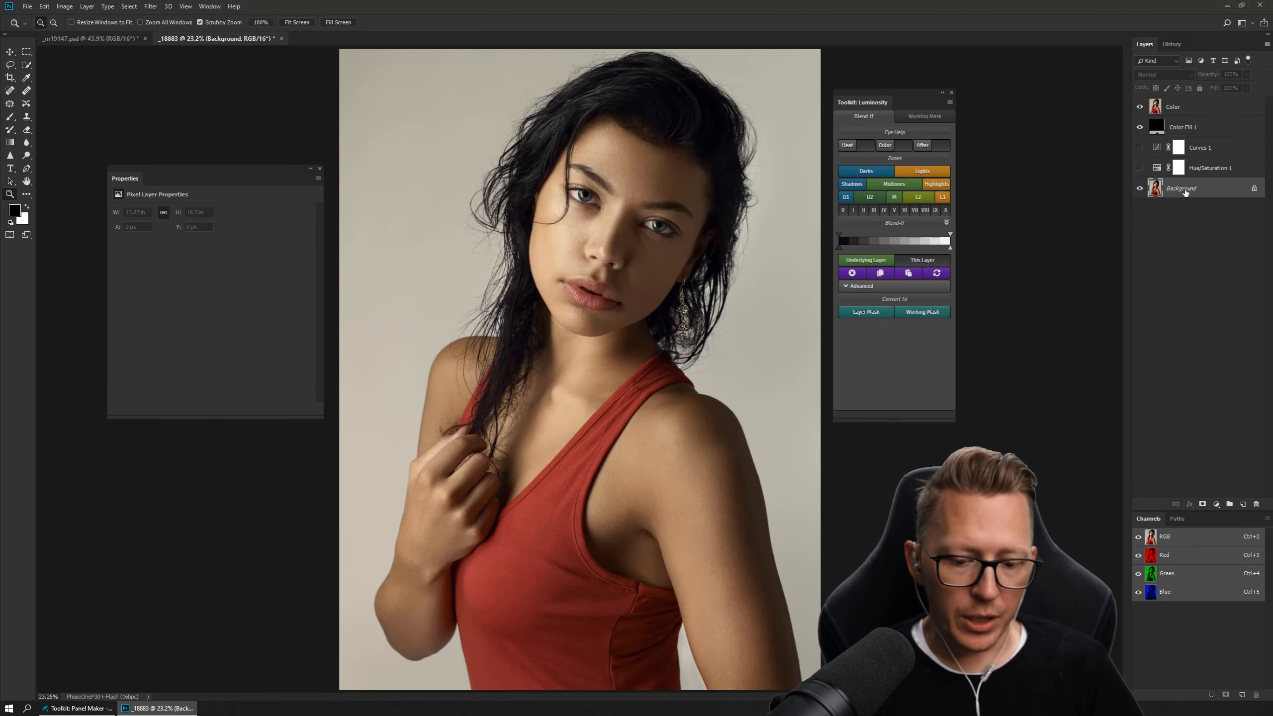
key("ctrl+j")
left_click(1140, 210)
left_click_drag(1166, 215, 1257, 504)
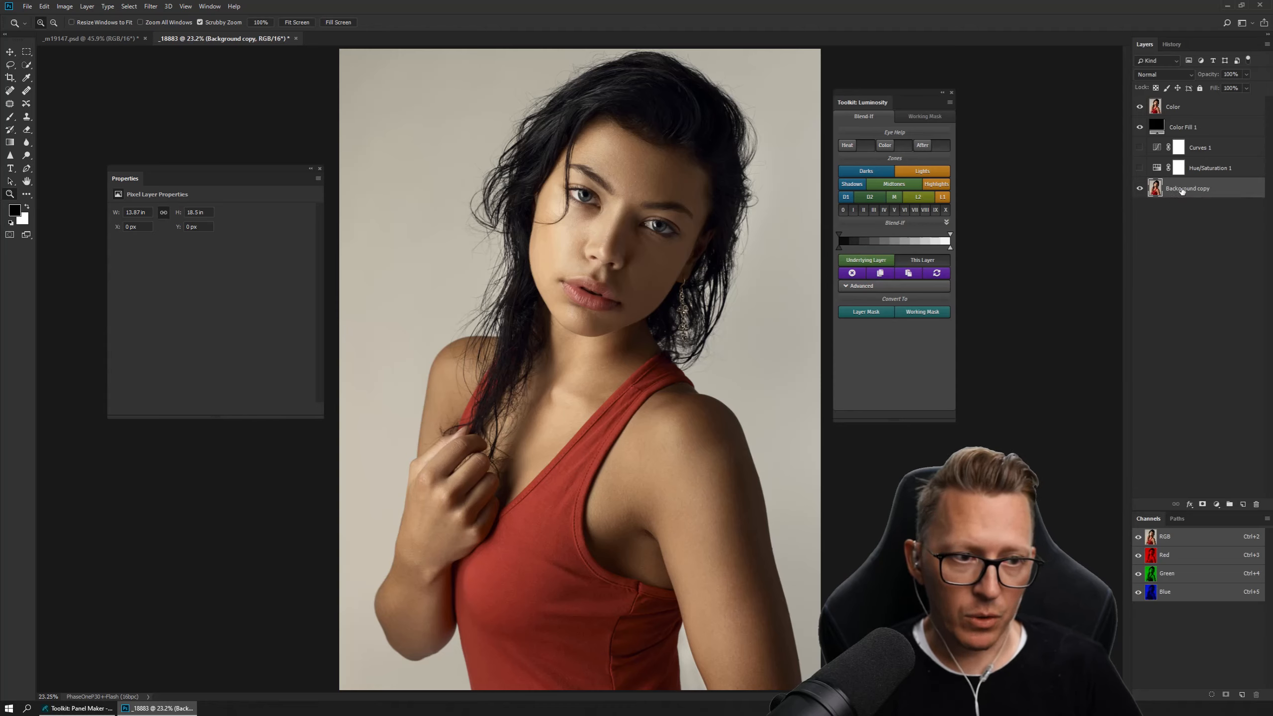
Group the layers from Background copy up to Color Fill 1 and name the group B&W.
left_click(1182, 129, "shift")
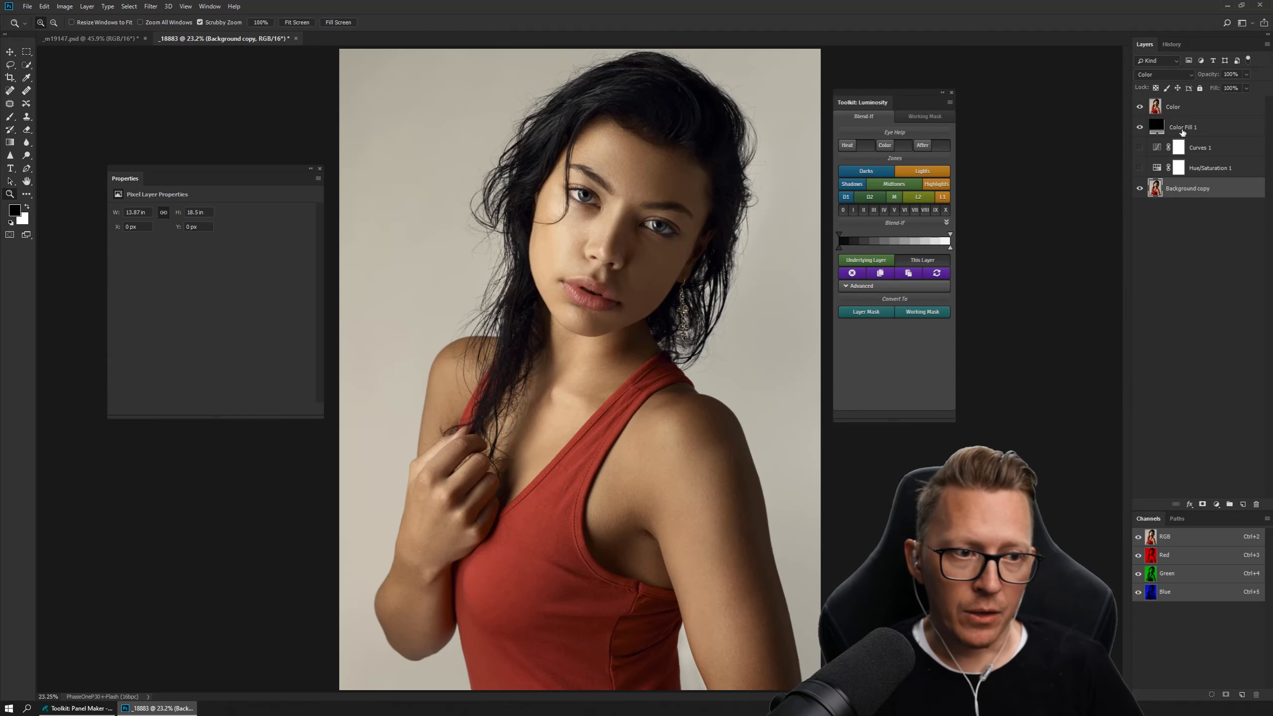
key("ctrl+g")
double_click(1177, 125)
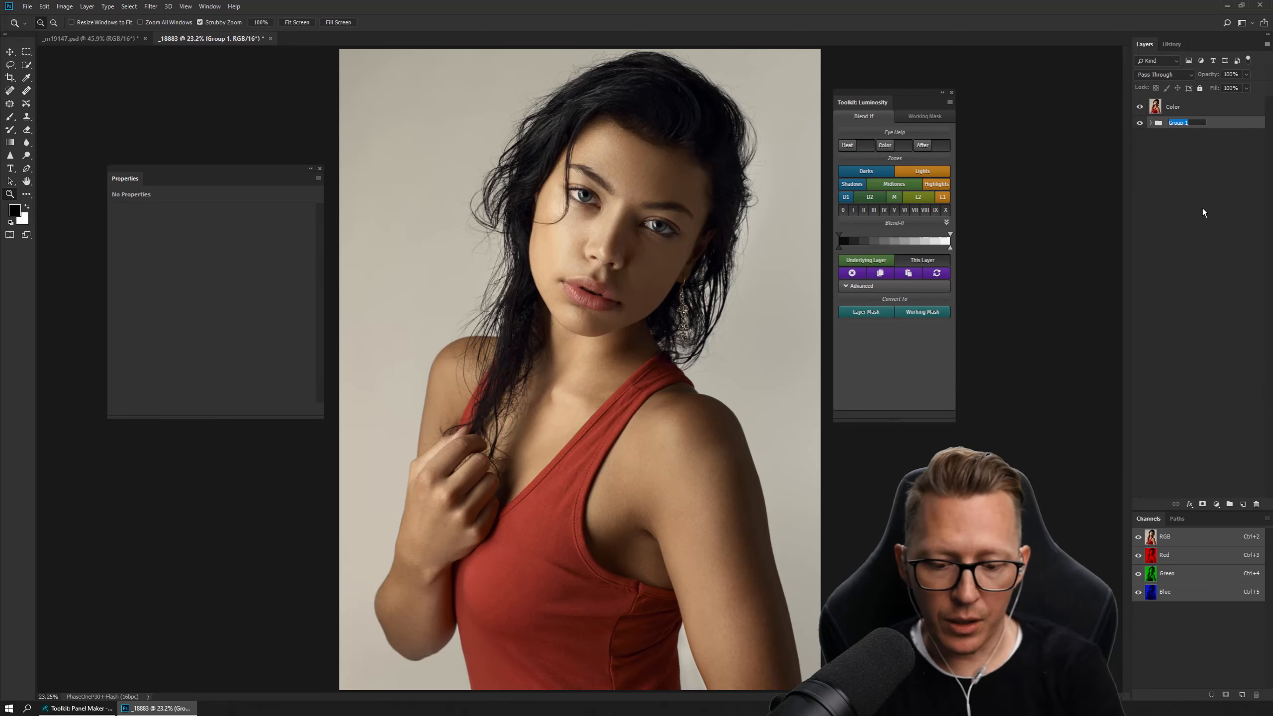
type("B")
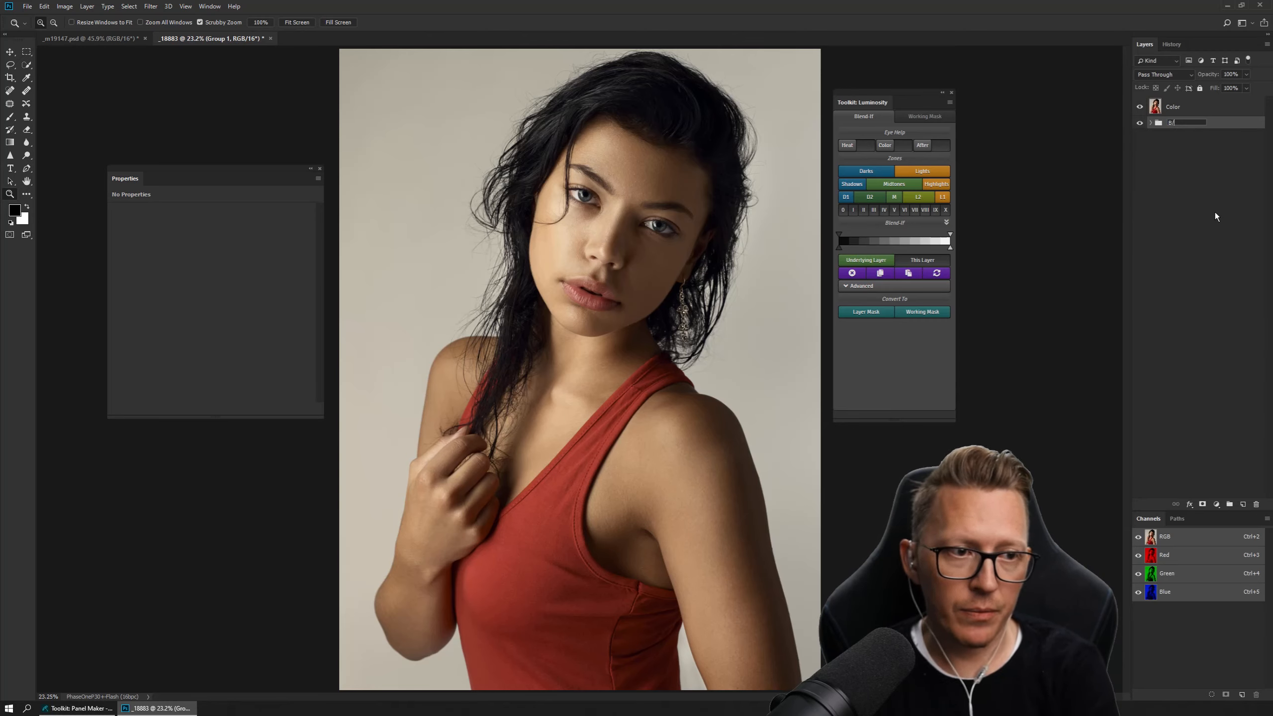
type("&W")
key("Return")
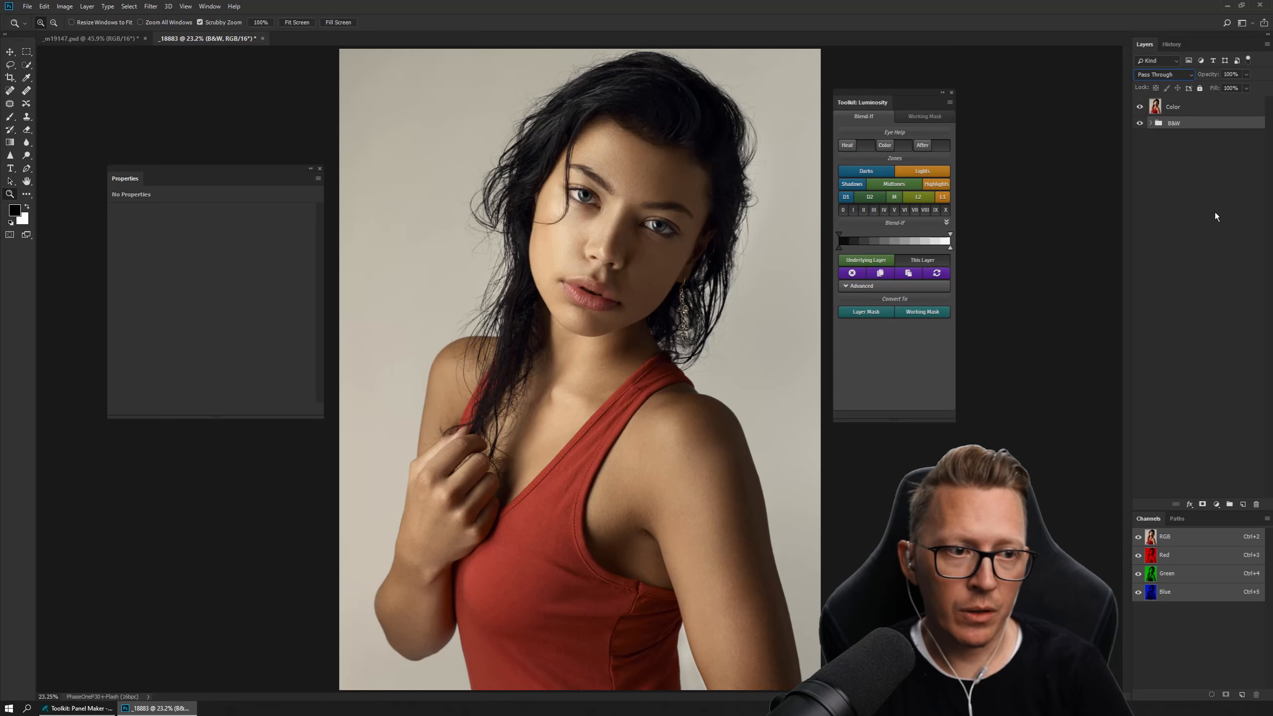
Expand the B&W group and rename the Color Fill 1 layer as Luminosity.
left_click(1151, 123)
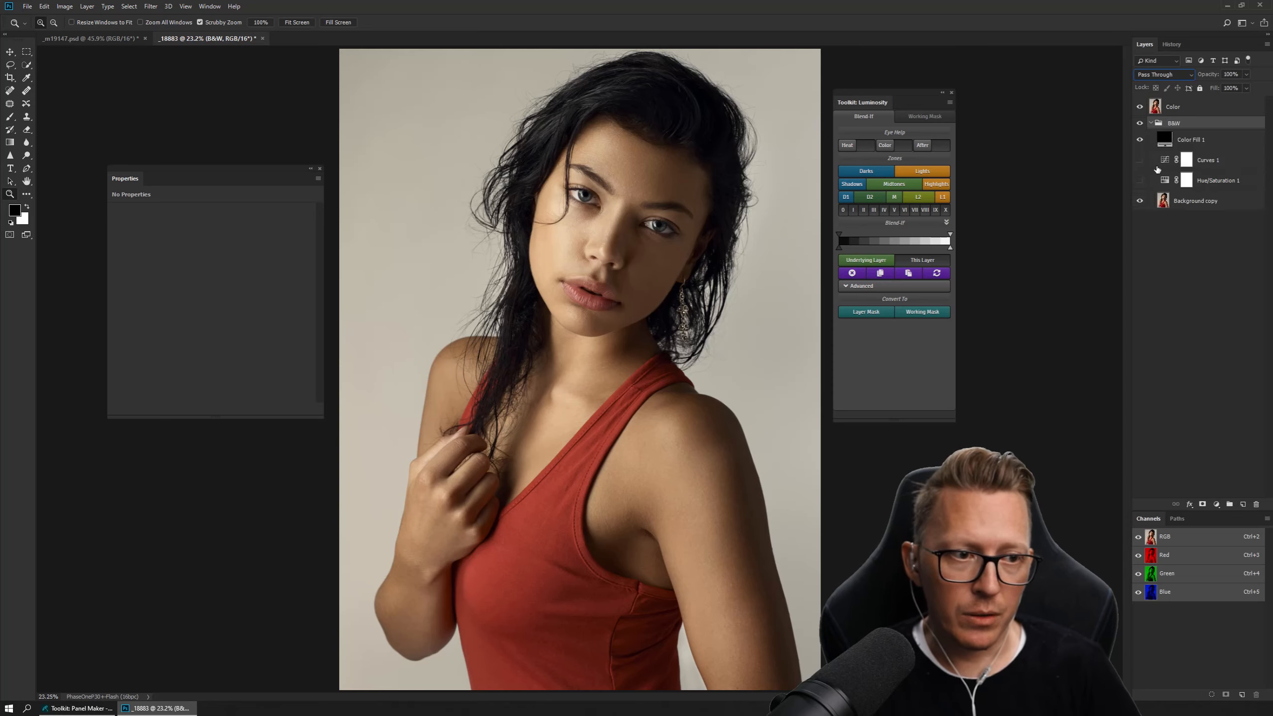
double_click(1189, 141)
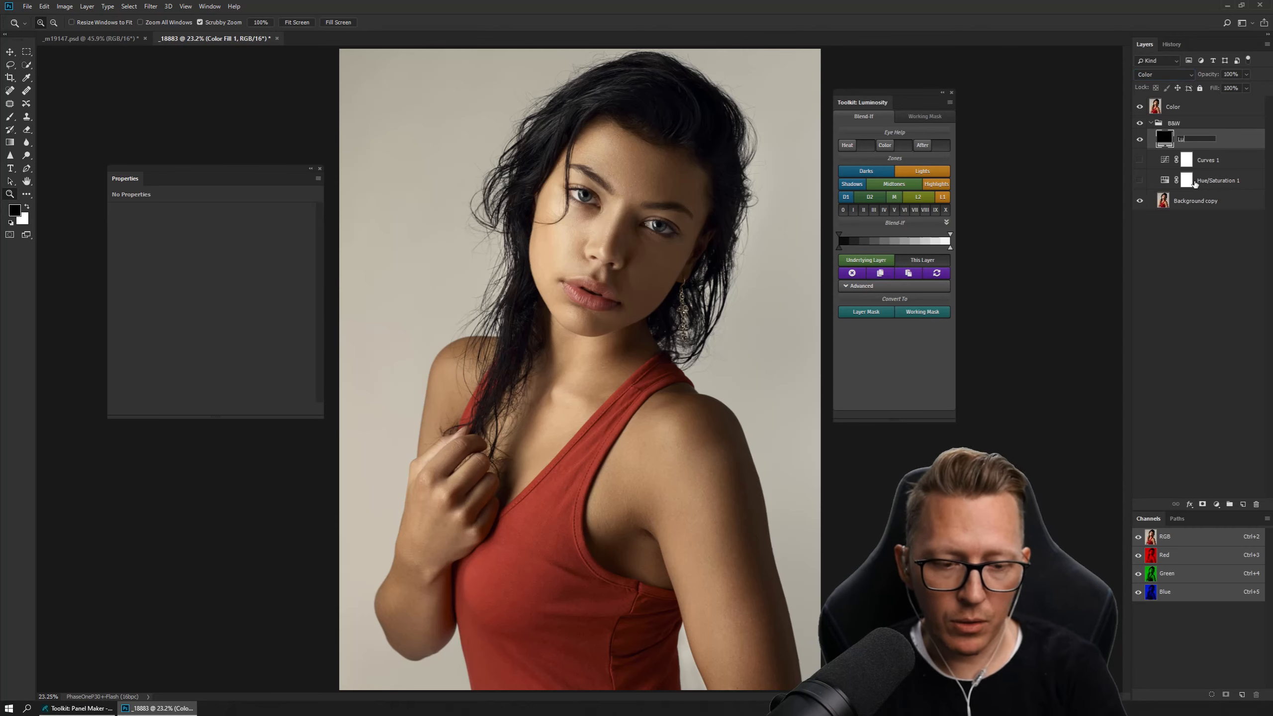
key("Return")
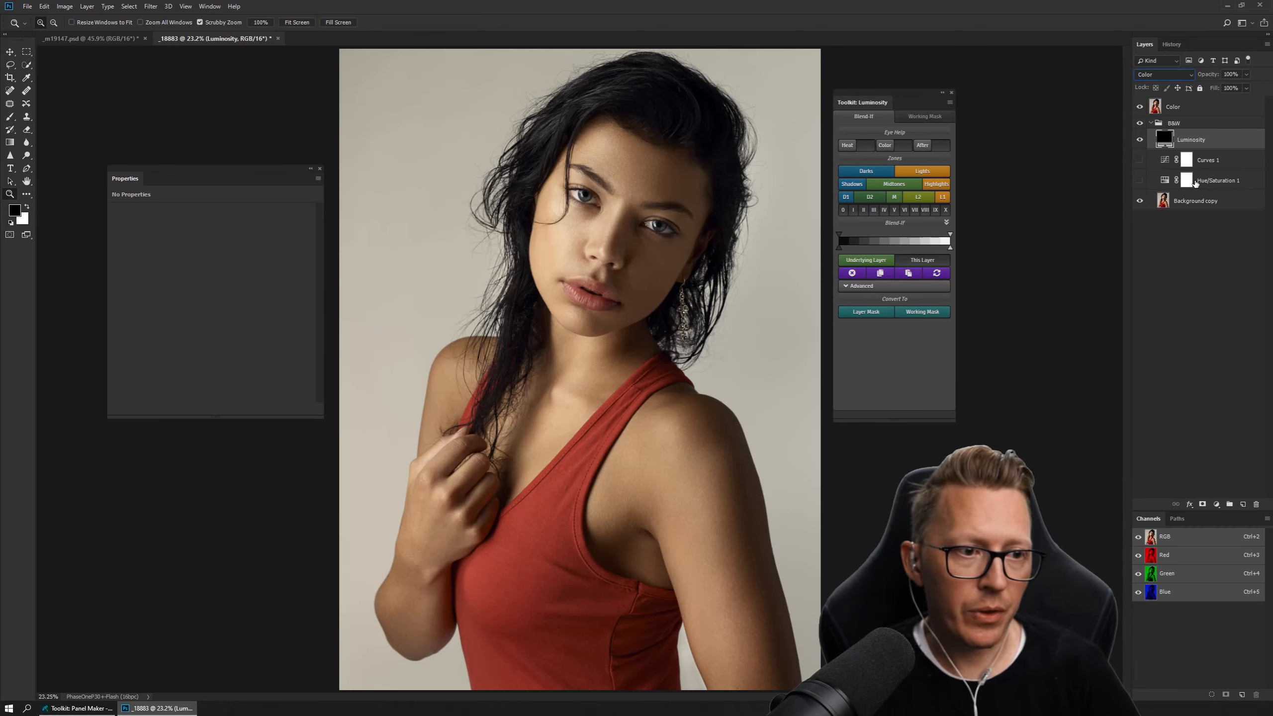
Make the Hue/Saturation 1 layer visible and set its saturation to -100.
left_click(1152, 184)
left_click(1140, 180)
left_click(1165, 180)
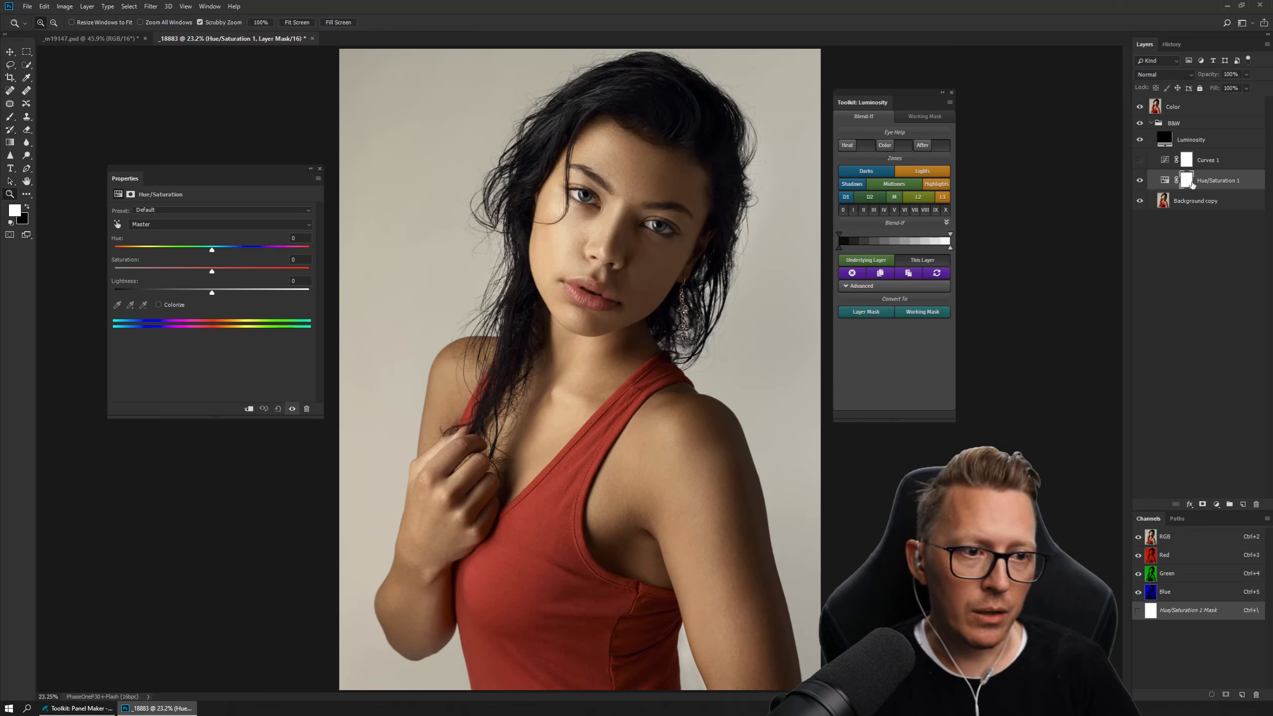
double_click(1218, 180)
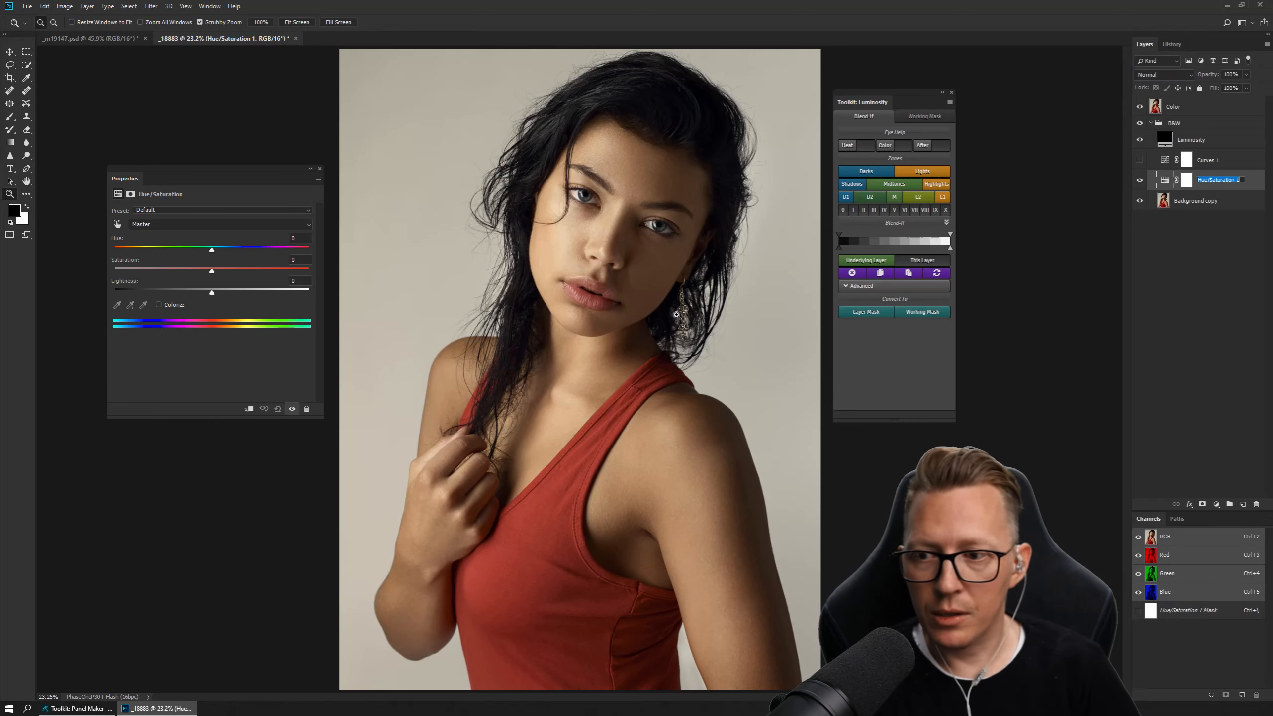
left_click_drag(207, 271, 99, 267)
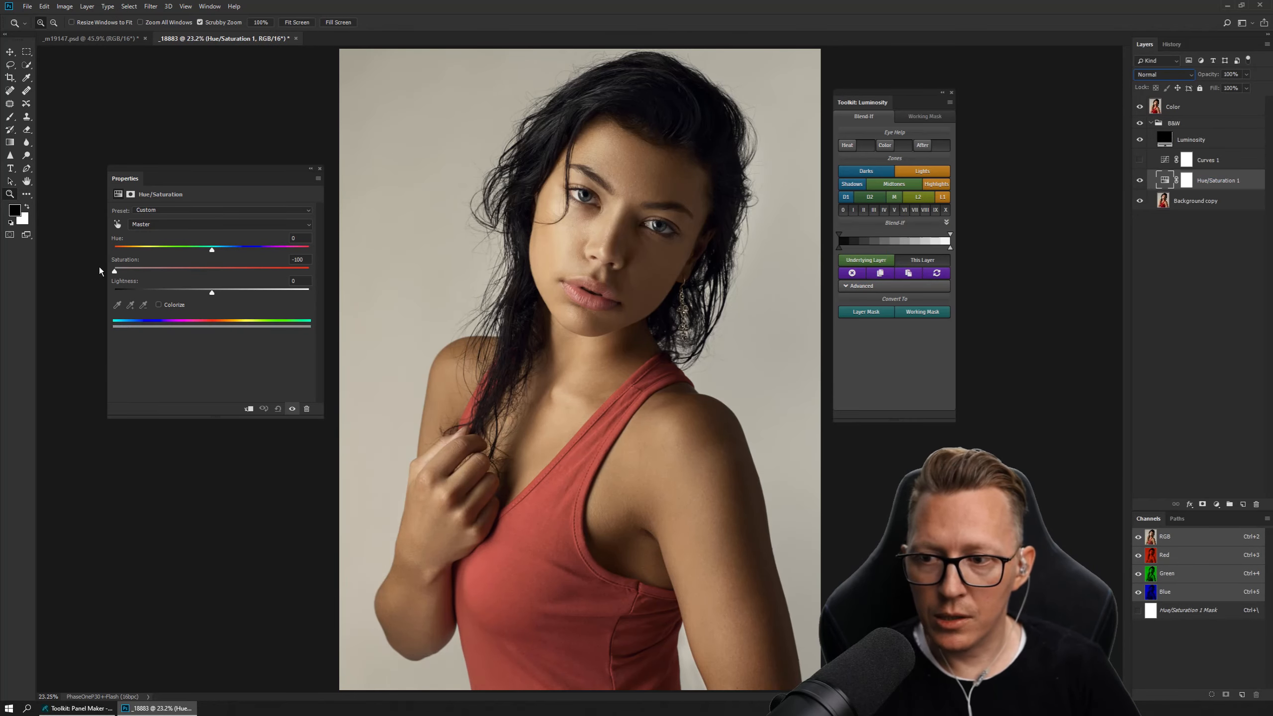
Rename the Hue/Saturation 1 layer as HSL Desat and delete the Curves 1 layer.
double_click(1210, 180)
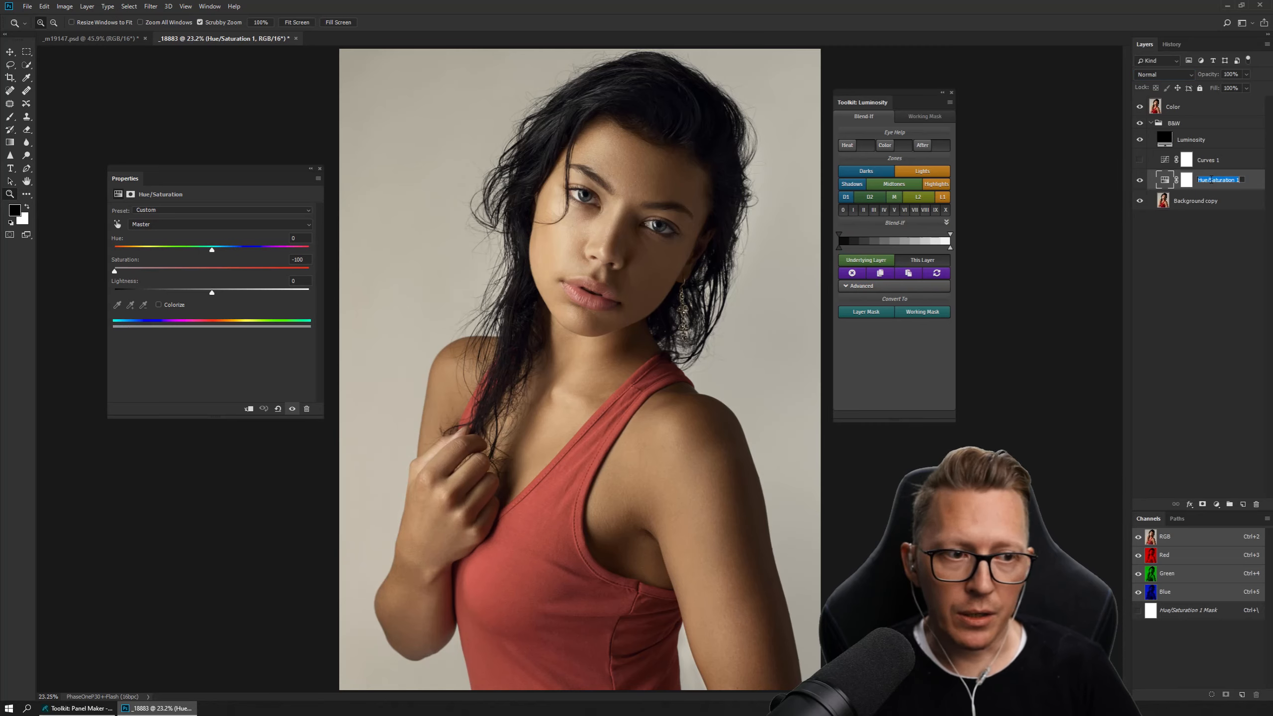
type("HSL De")
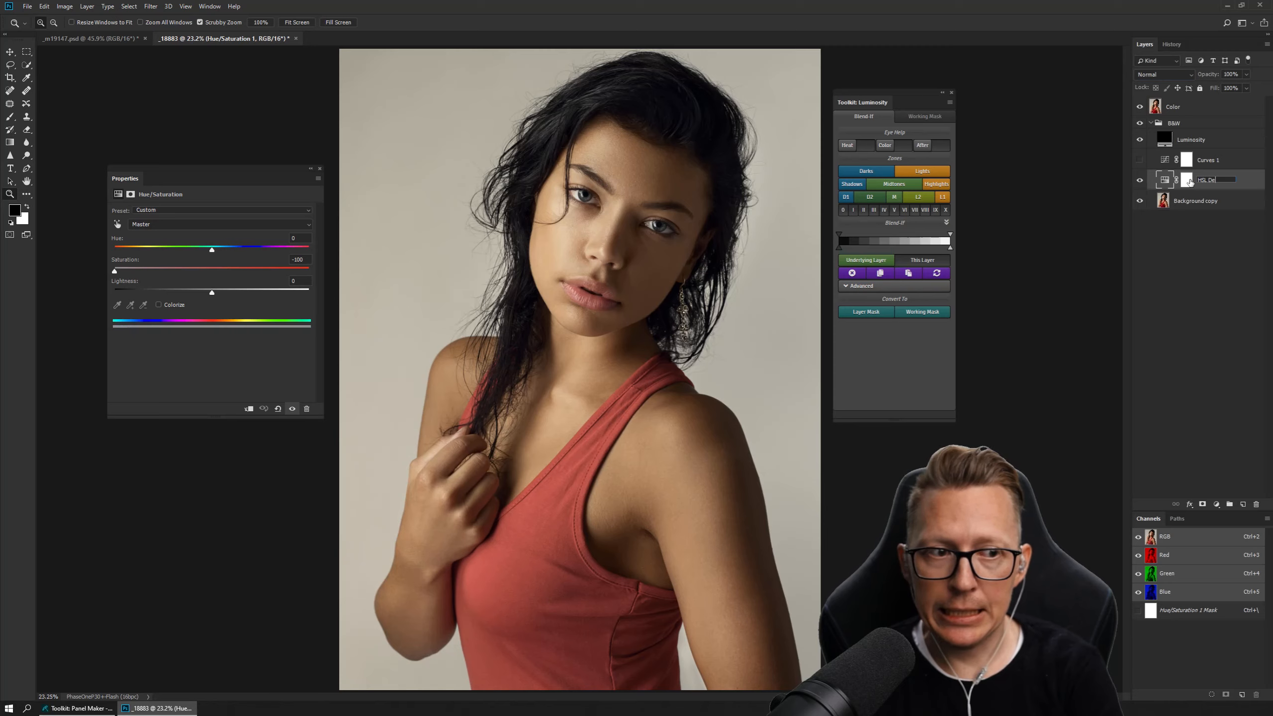
type("sat")
key("Return")
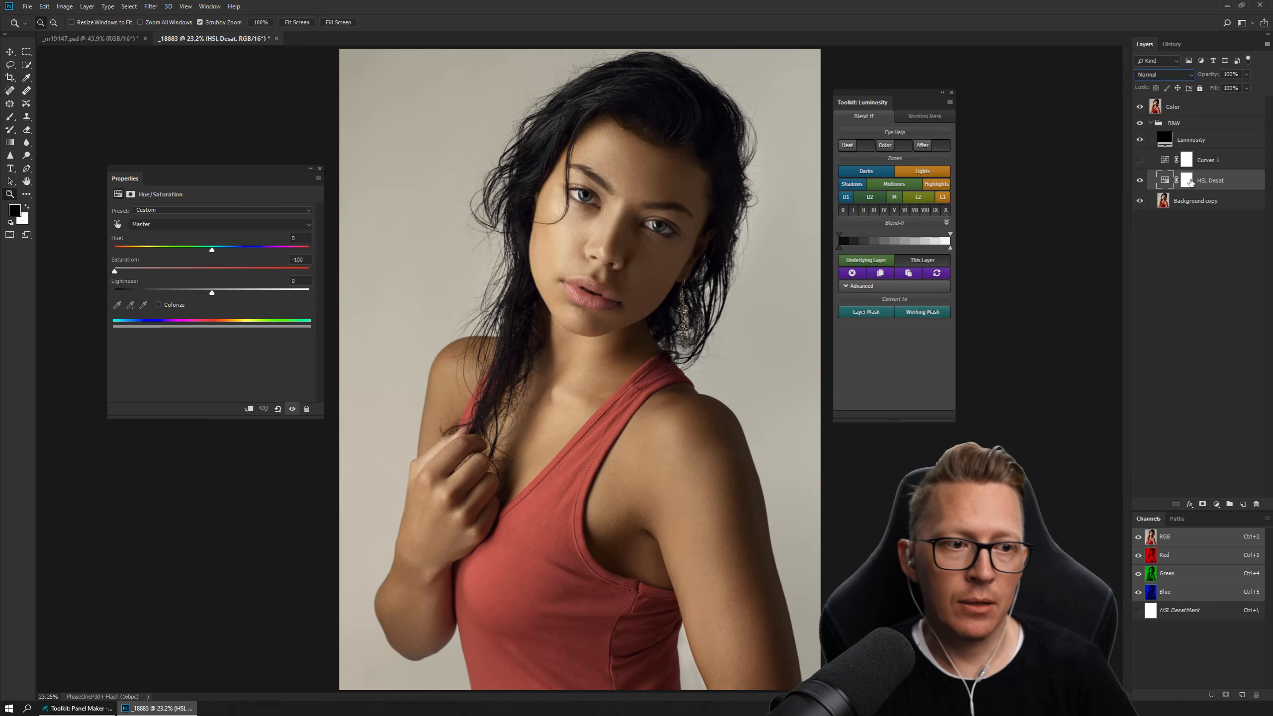
left_click_drag(1195, 171, 1256, 504)
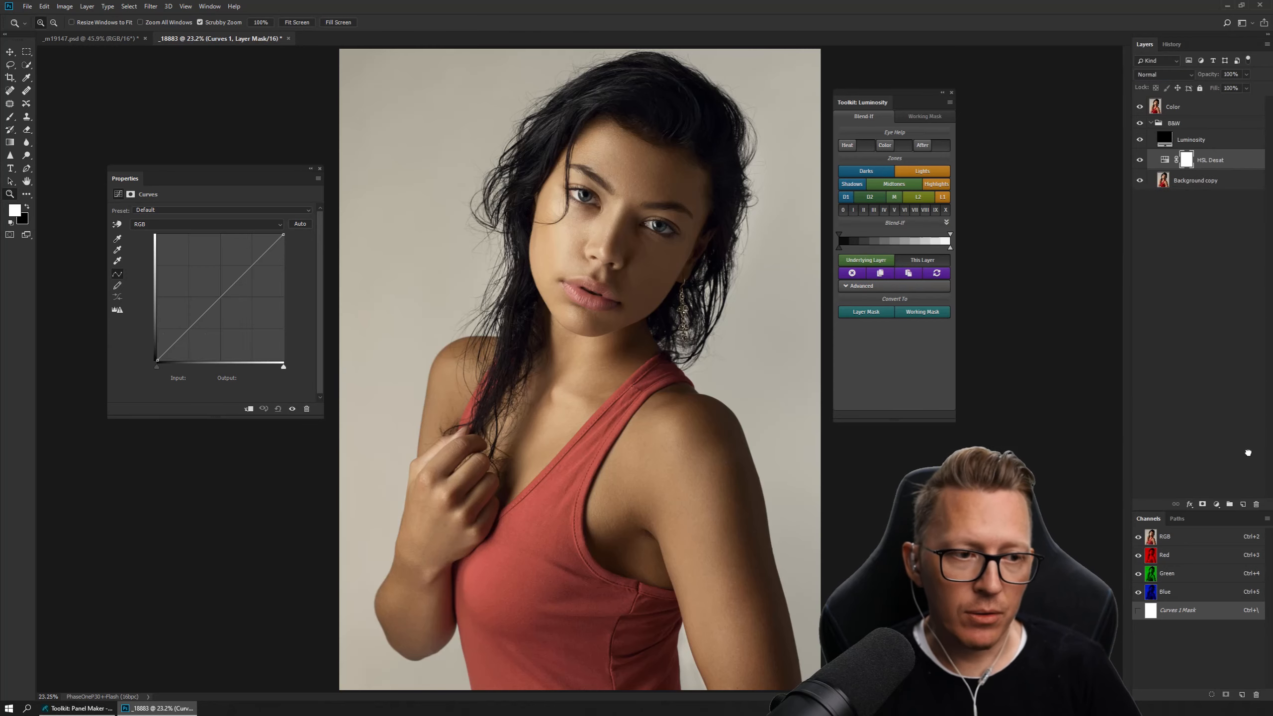
Create a new layer directly above HSL Desat and fill it with black.
left_click(1182, 183)
left_click(1199, 161)
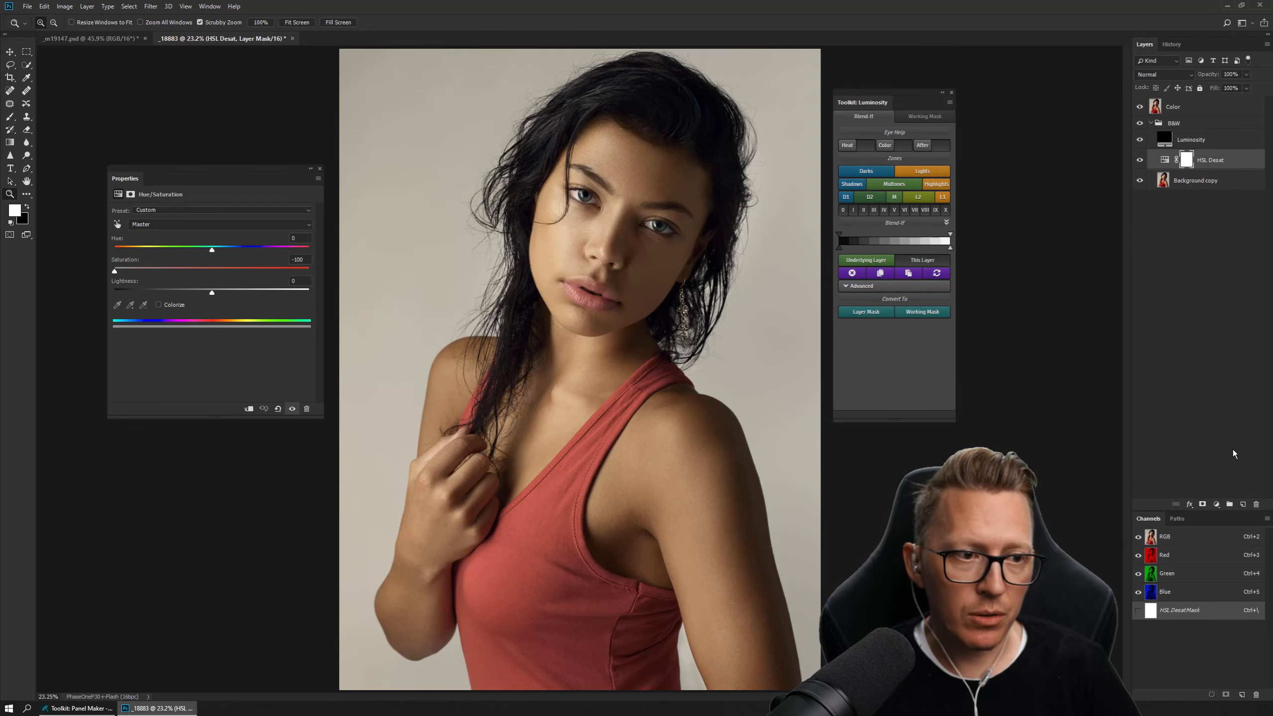
left_click(1242, 504)
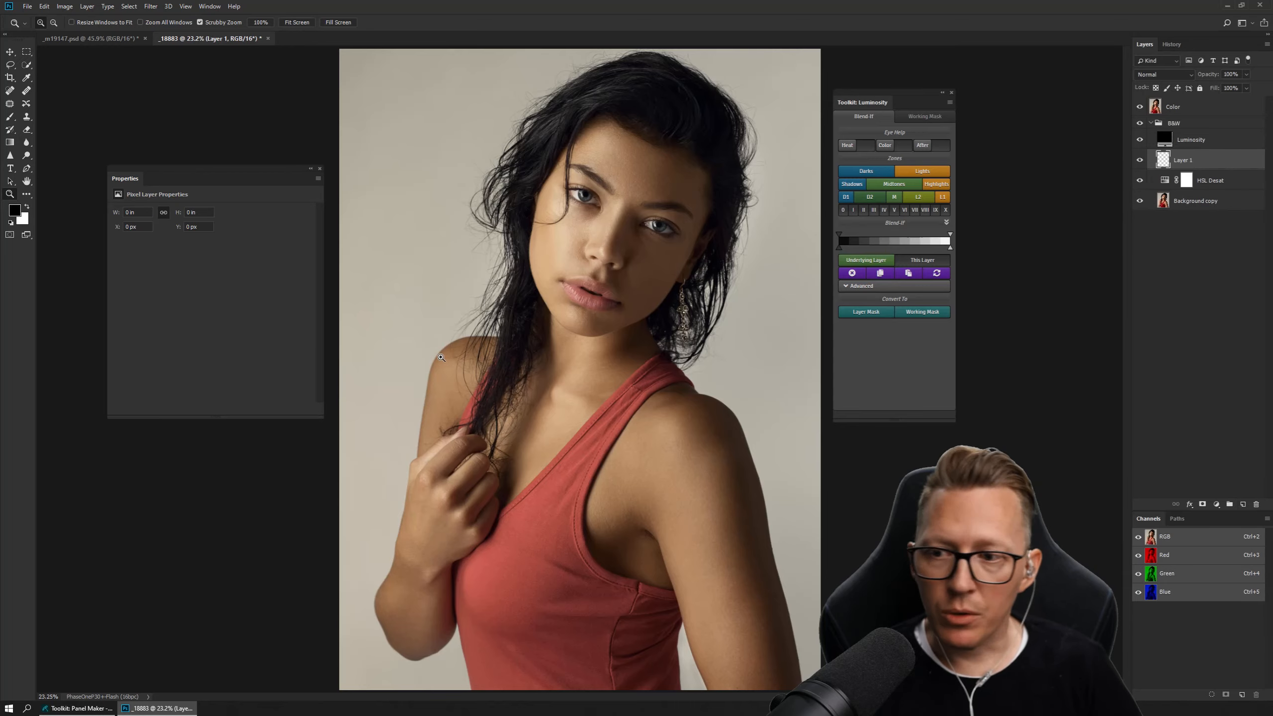
key("alt+BackSpace")
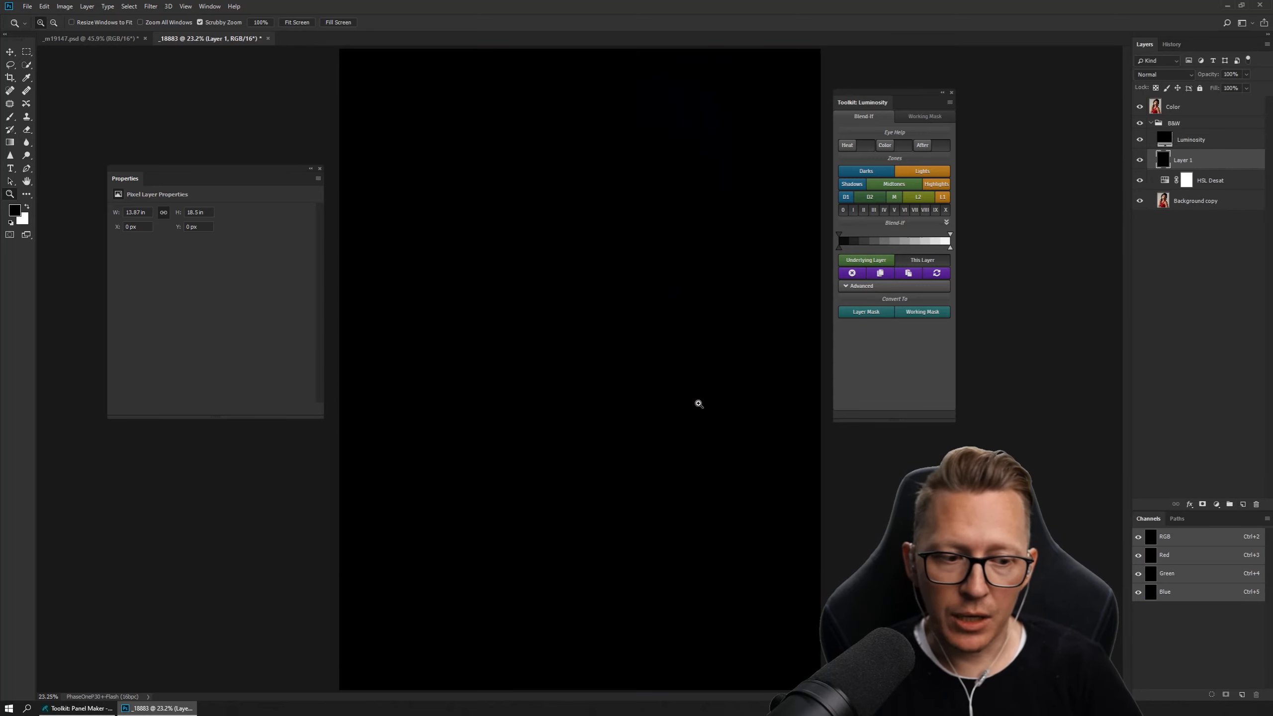
Hide every layer except Background copy and load the RGB composite channel as a selection.
left_click(1138, 161)
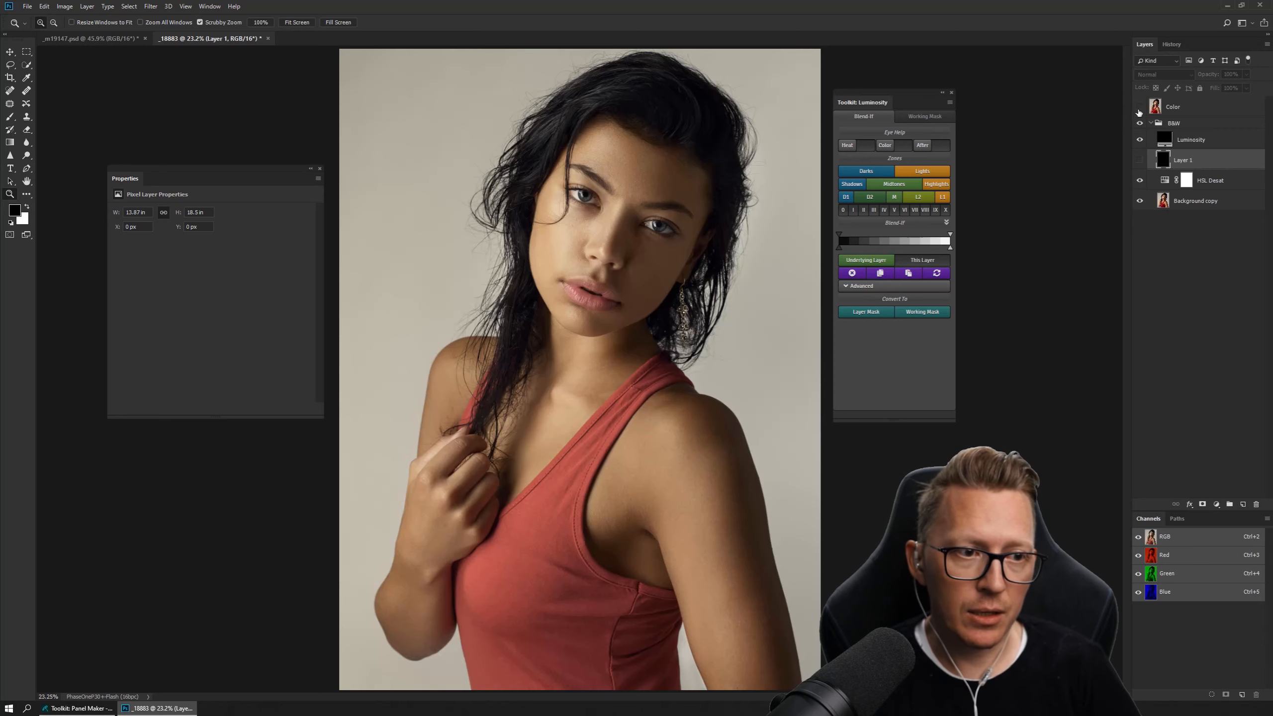
left_click_drag(1139, 108, 1139, 184)
left_click(1140, 202)
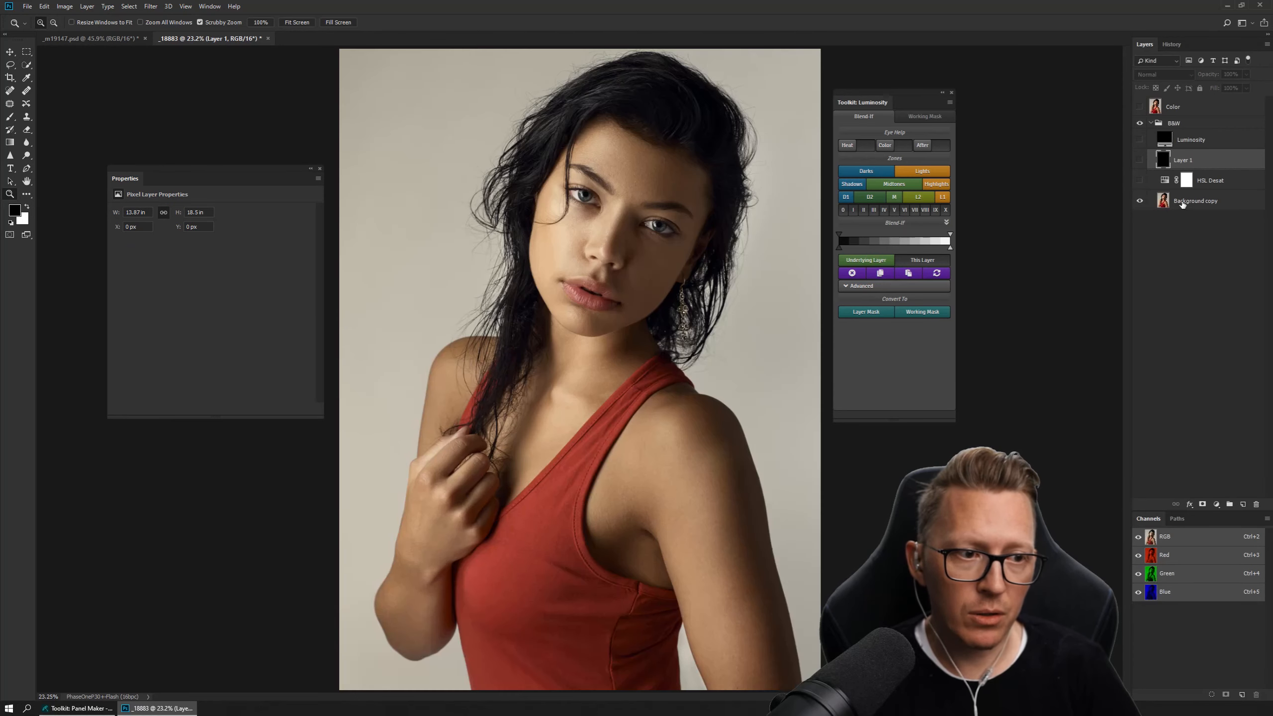
left_click(1151, 540, "ctrl")
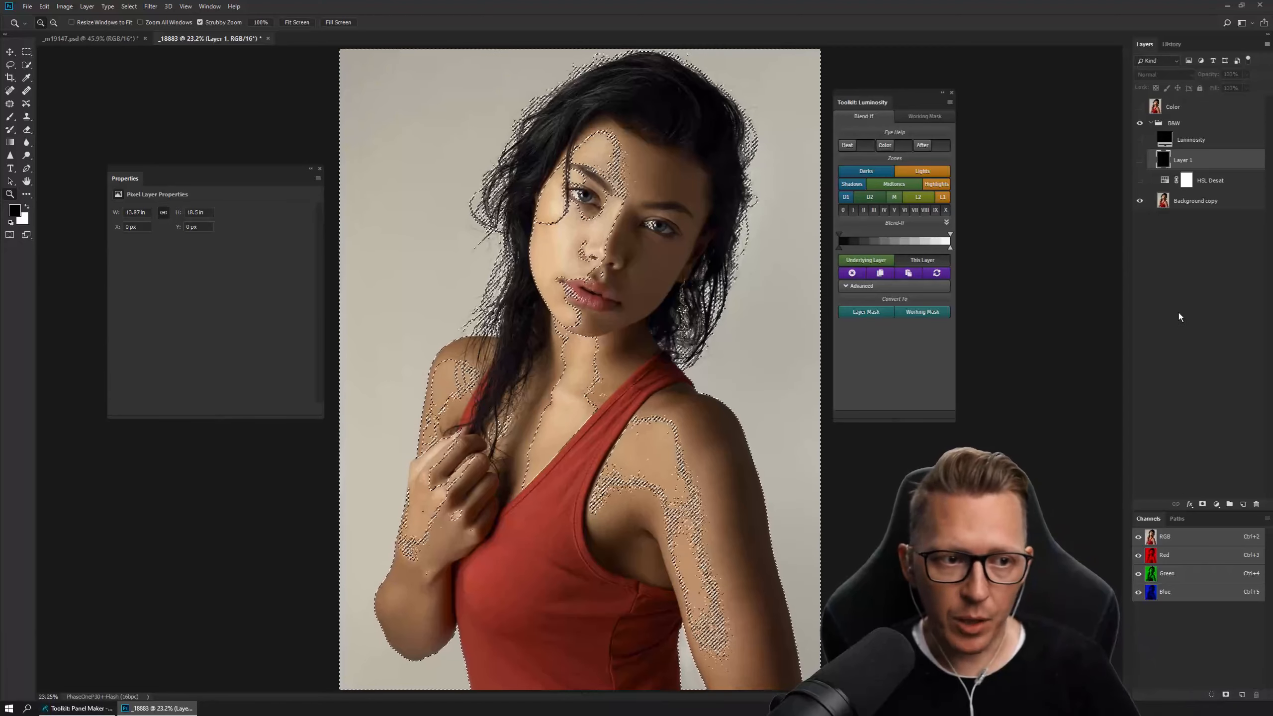
Make Layer 1 visible, fill the luminosity selection on it with white, and deselect.
key("x")
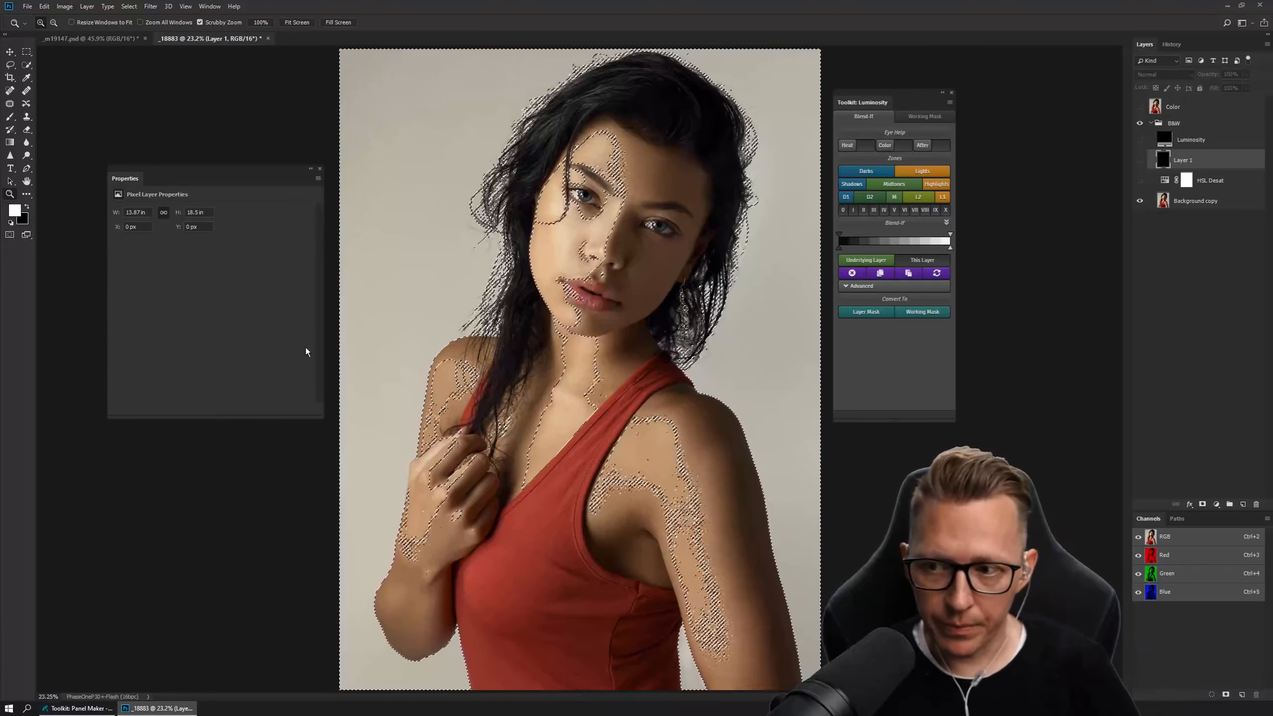
key("alt+BackSpace")
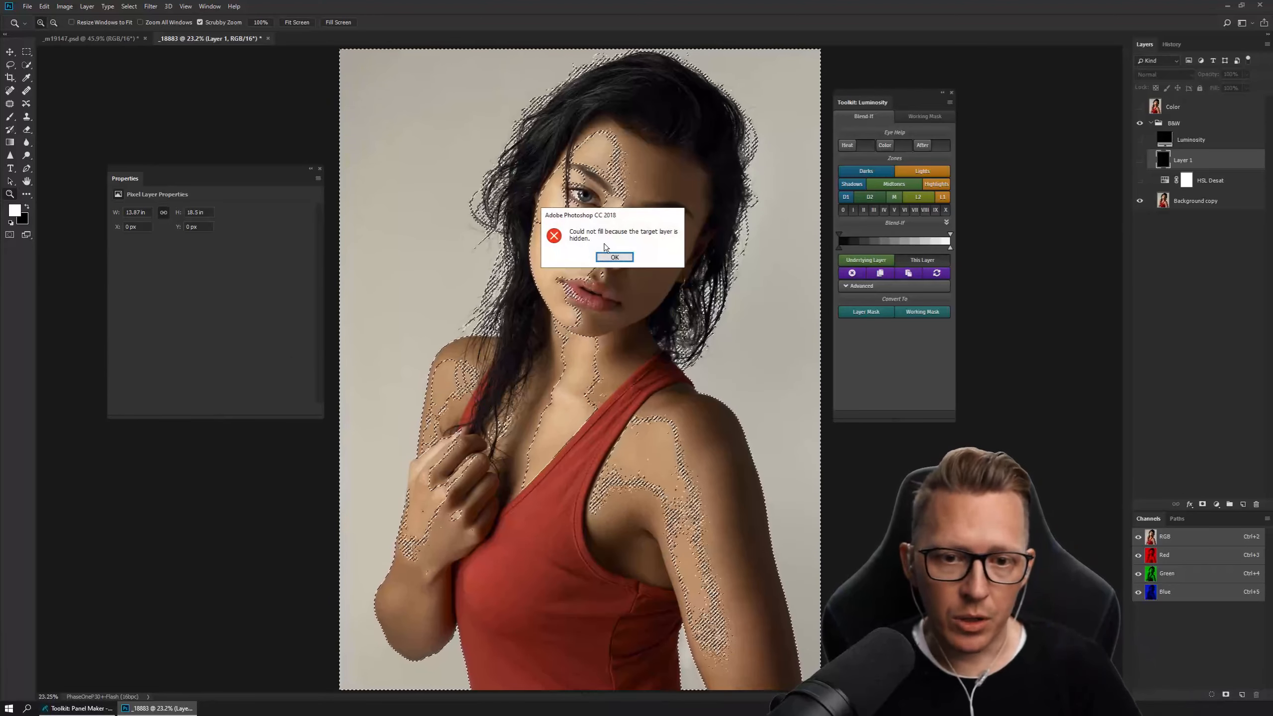
key("Return")
left_click(1137, 161)
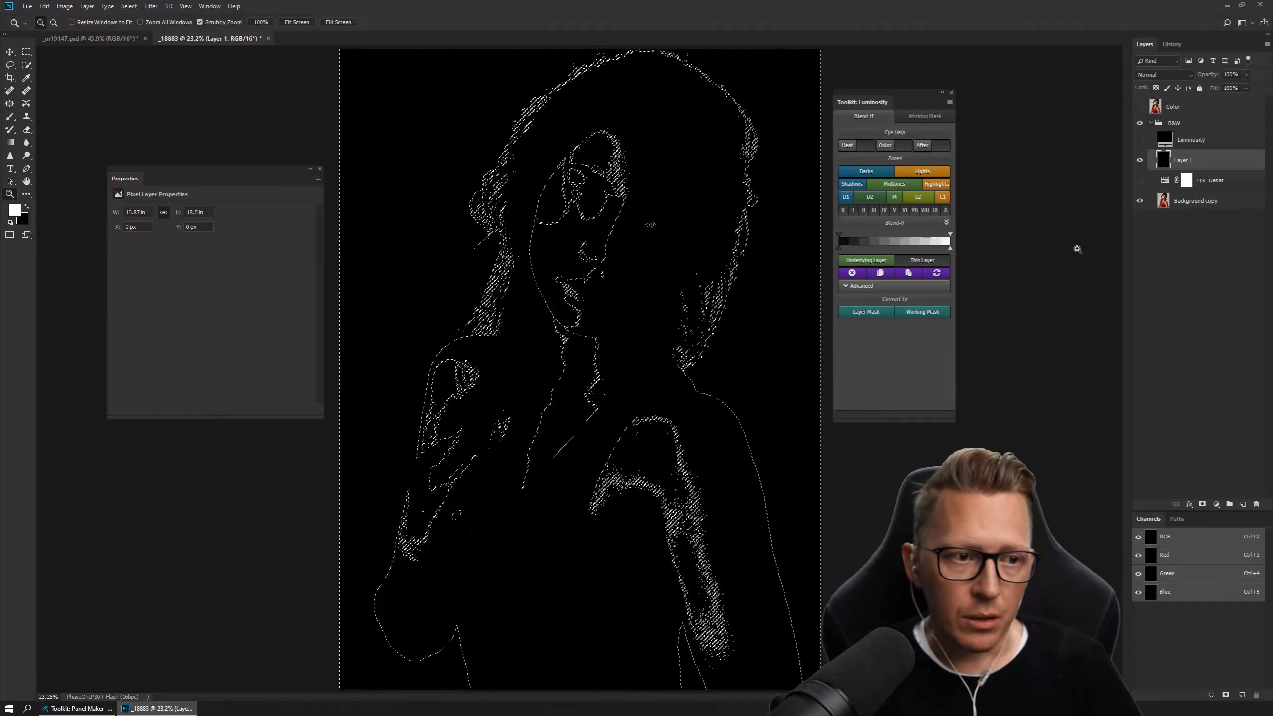
key("alt+BackSpace")
key("ctrl+d")
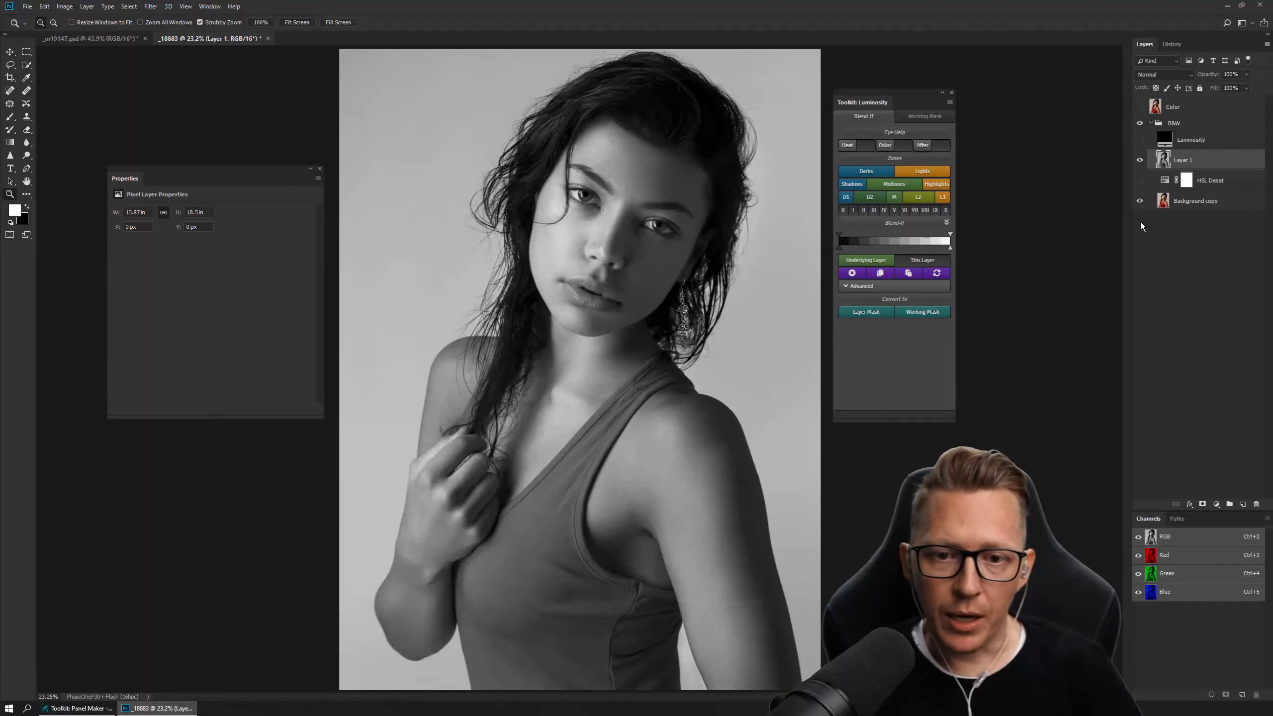
Hide Layer 1 and make Luminosity the active layer.
left_click(1140, 181)
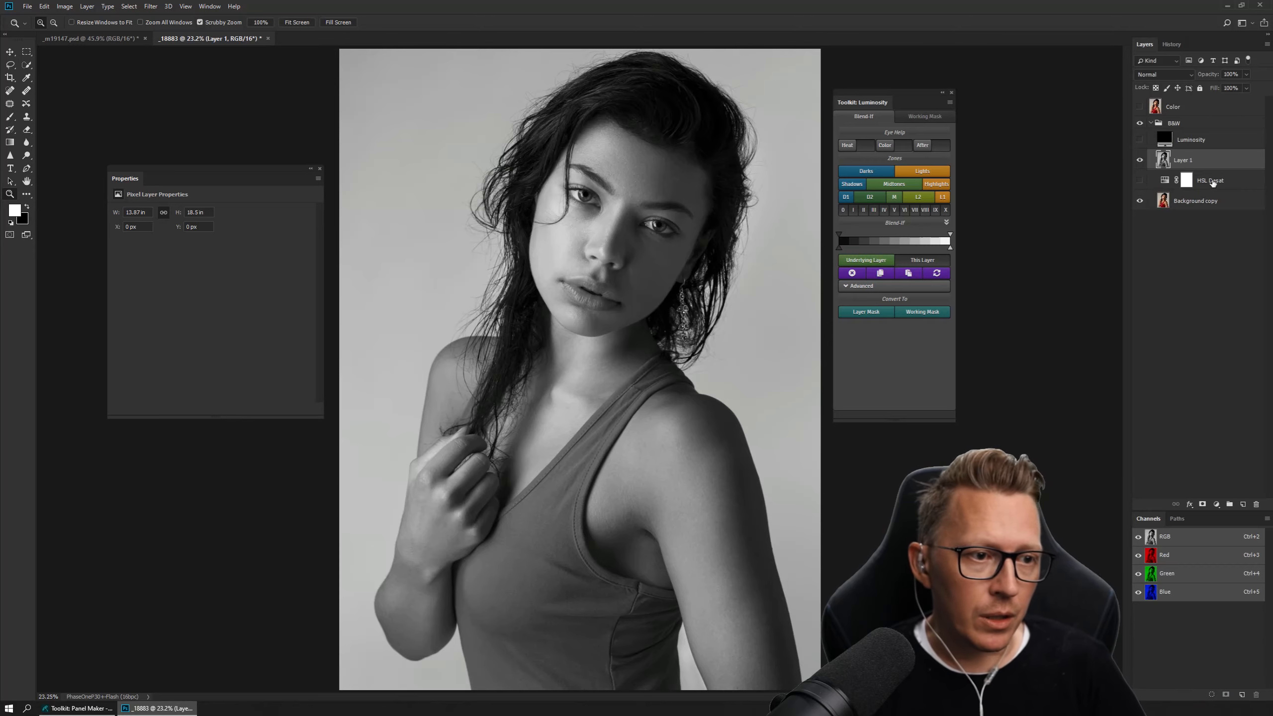
left_click(1212, 182)
left_click(1198, 200)
left_click(1141, 161)
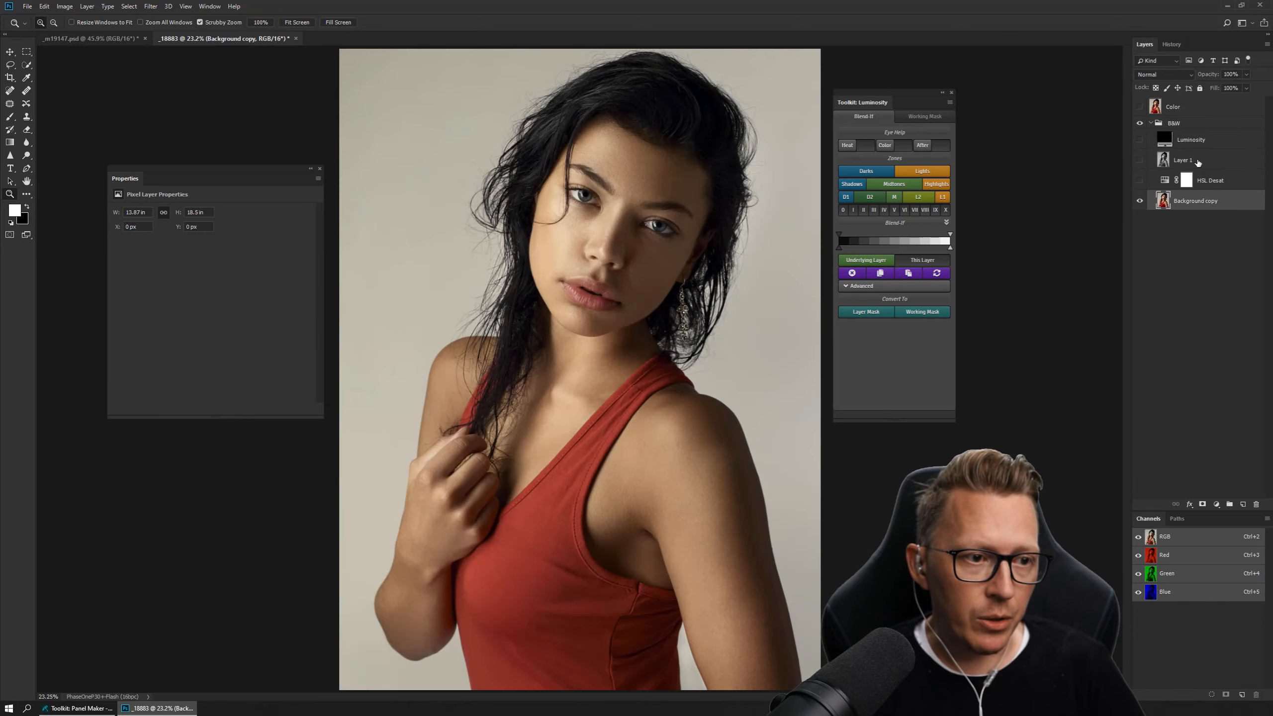
left_click(1192, 143)
left_click(1216, 504)
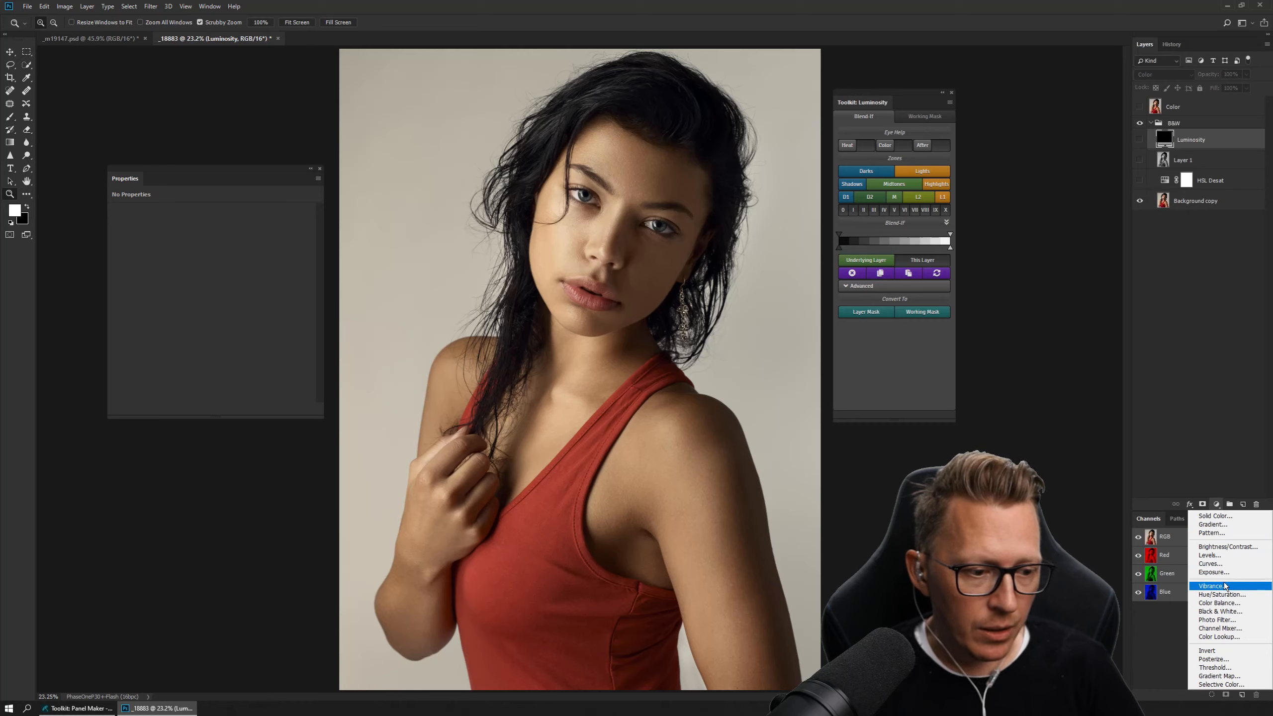
left_click(1176, 320)
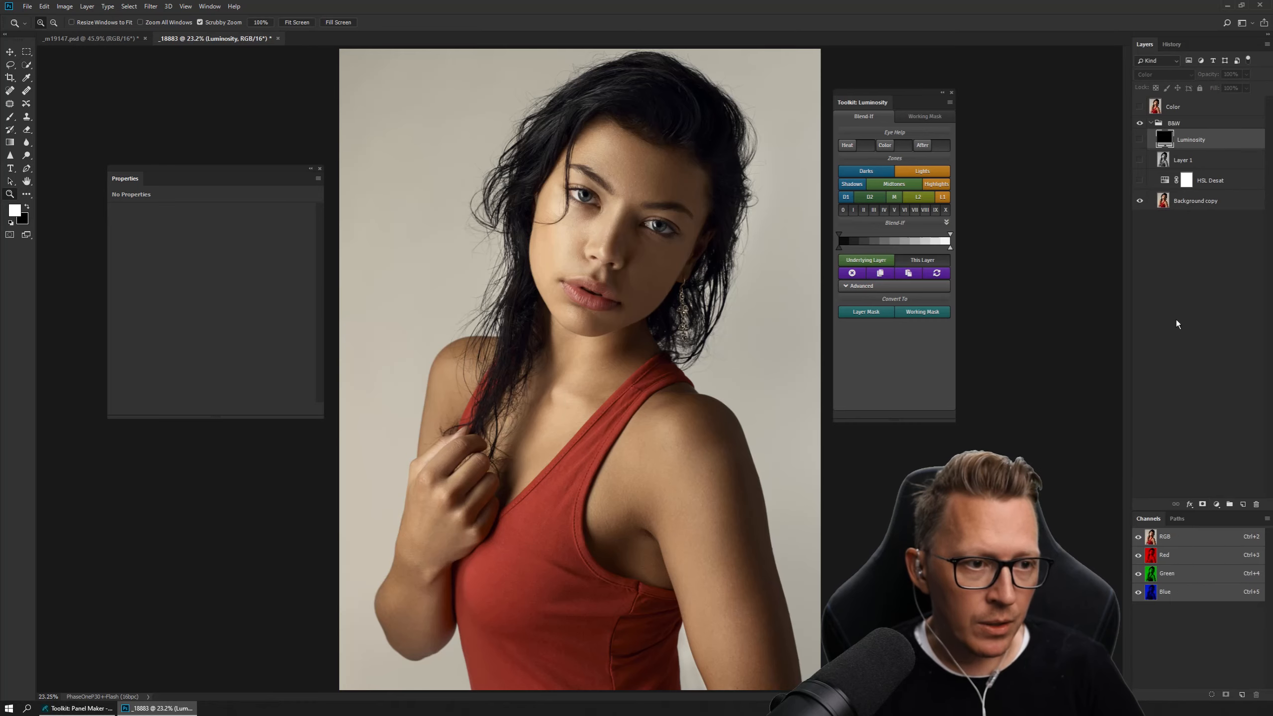
left_click(62, 7)
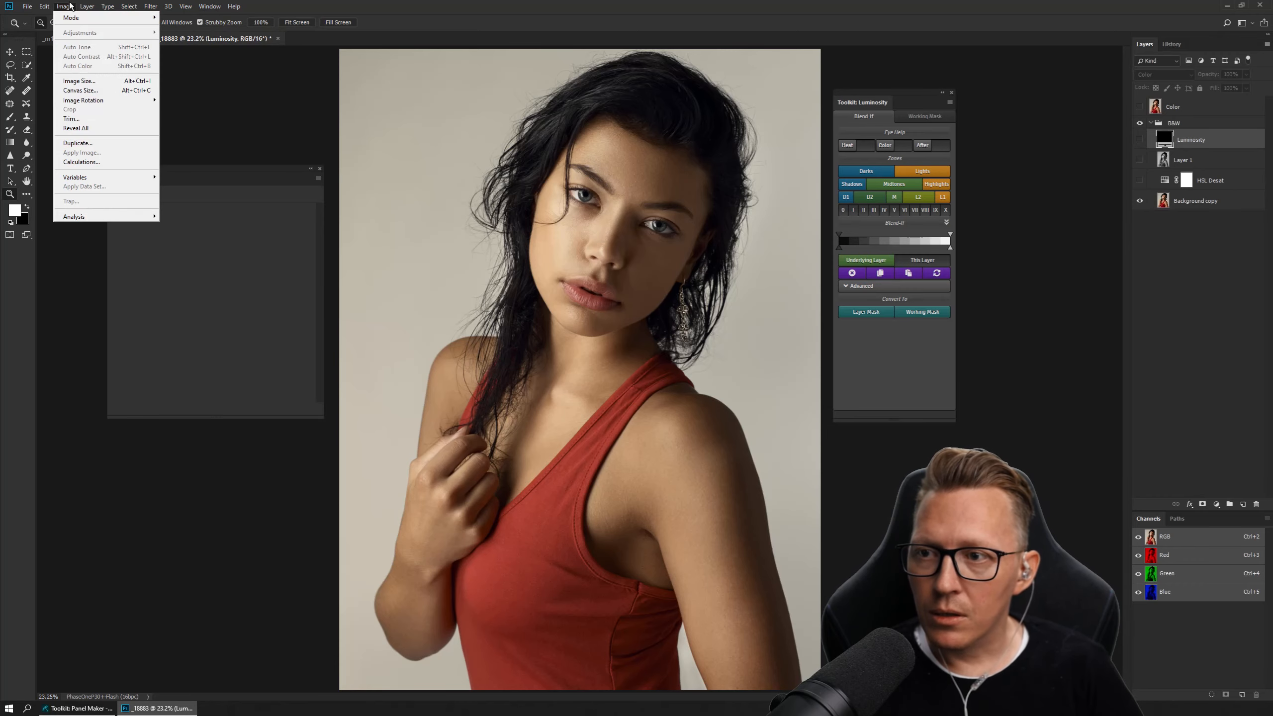
mouse_move(72, 17)
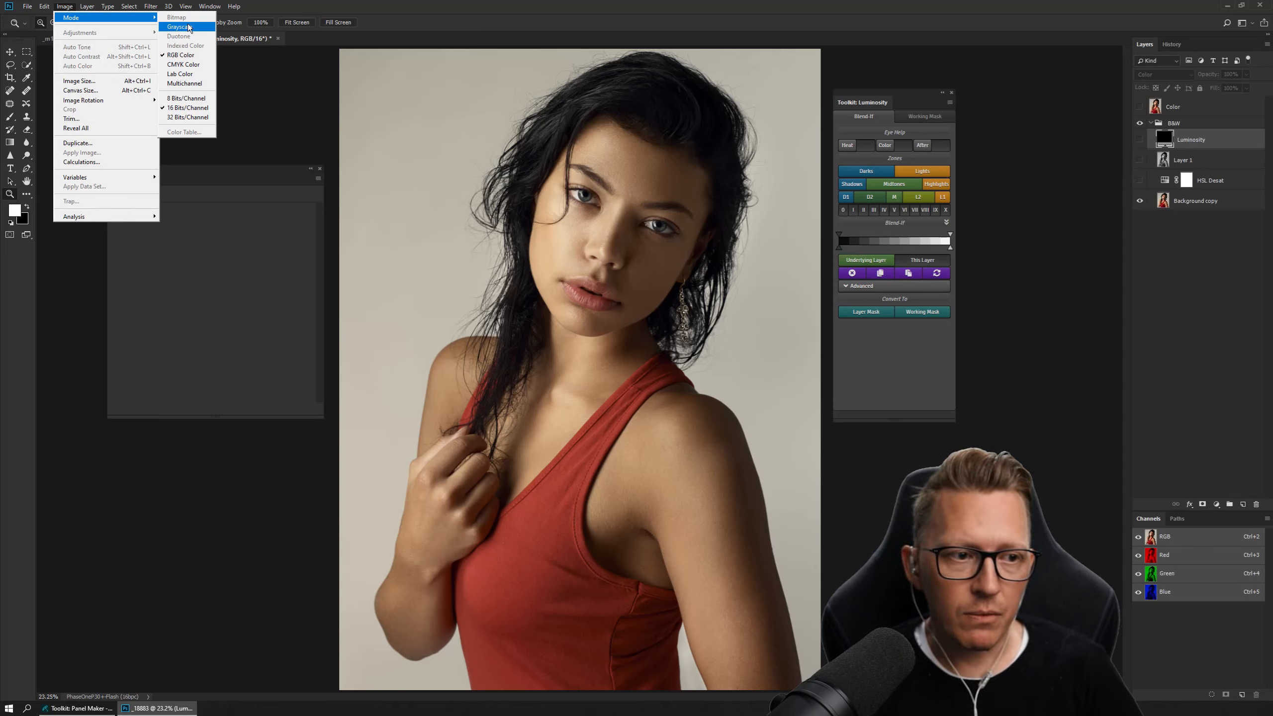
left_click(69, 3)
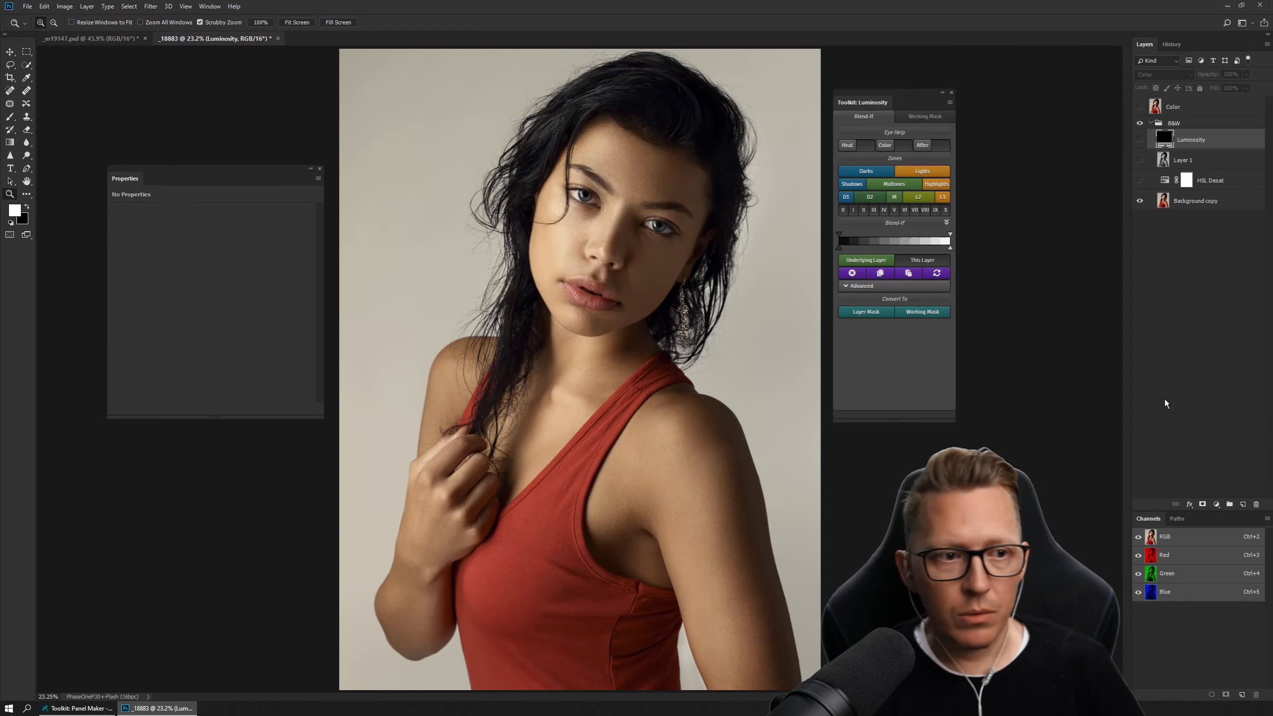
Add a Black & White adjustment layer without a mask above Luminosity and make the Color layer visible.
left_click(1217, 504)
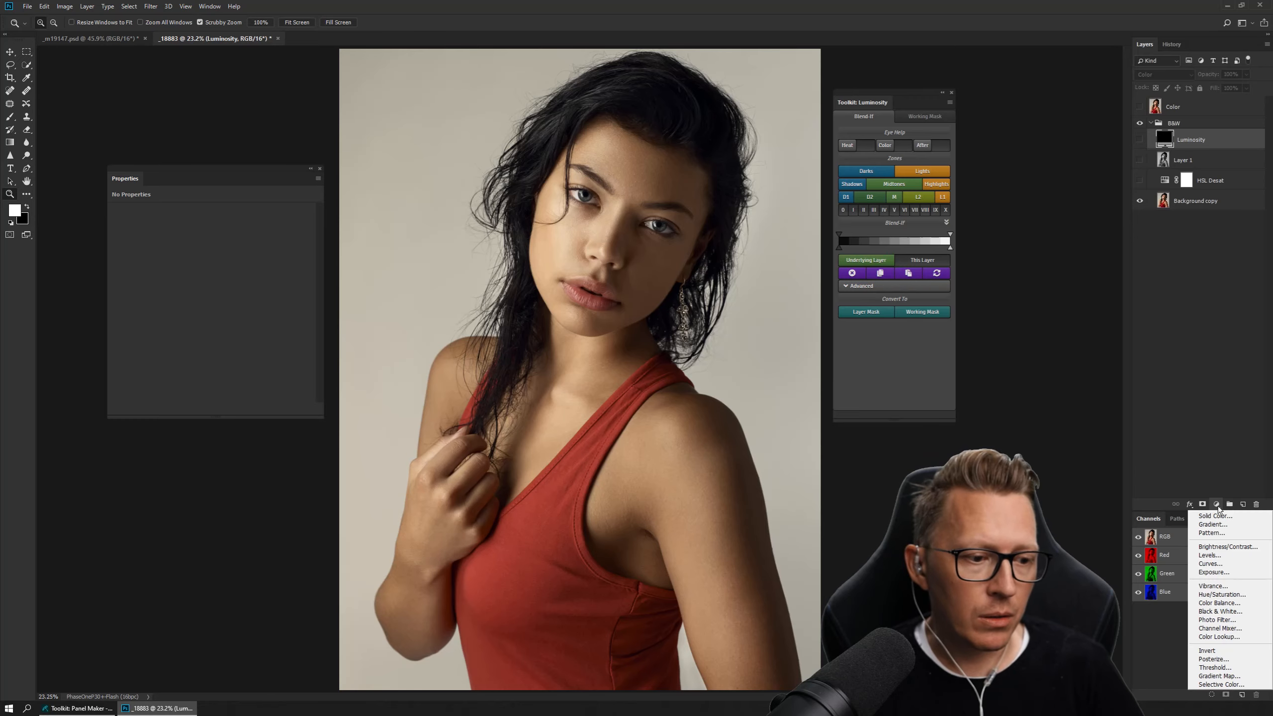
left_click(1220, 611)
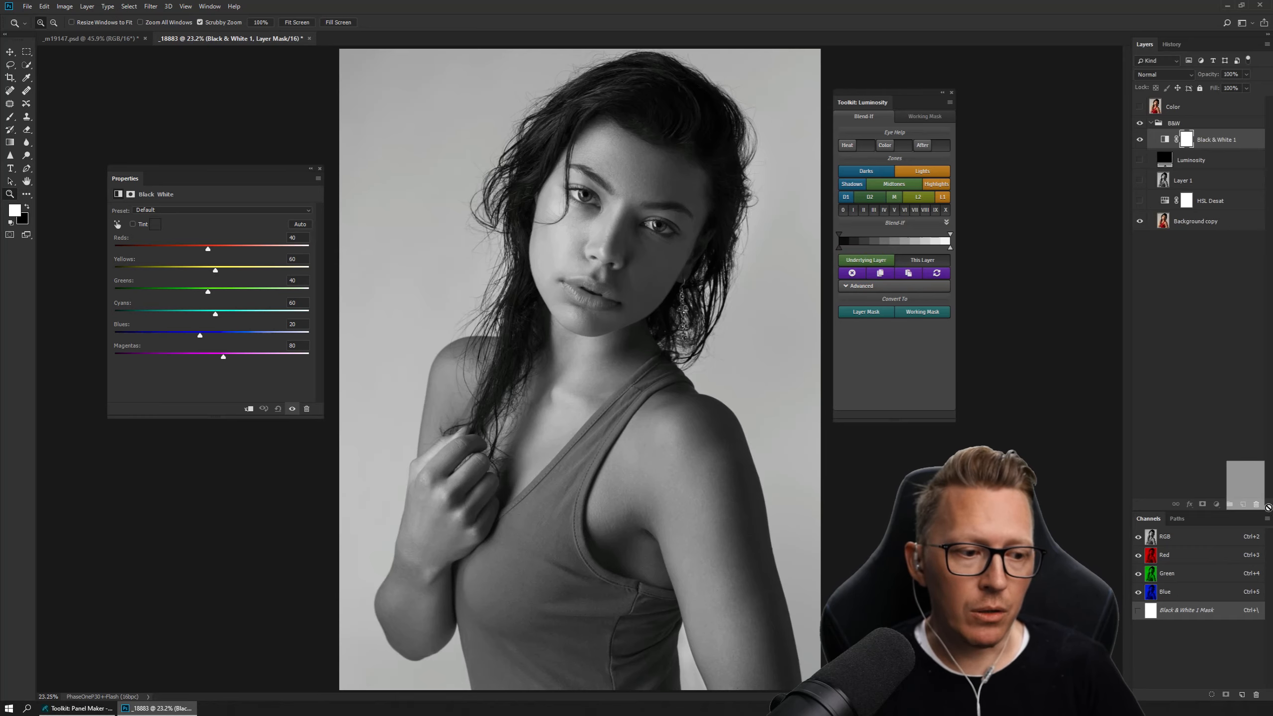
left_click_drag(1256, 505, 1256, 505)
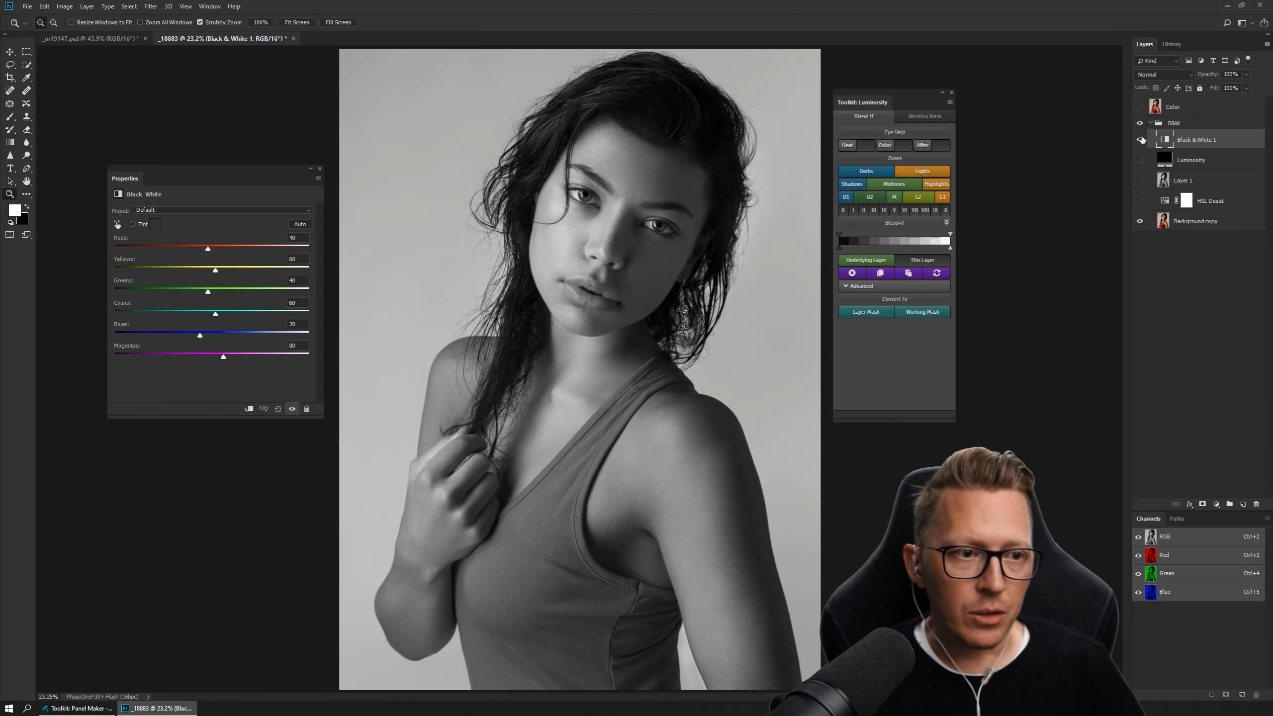
left_click(1140, 107)
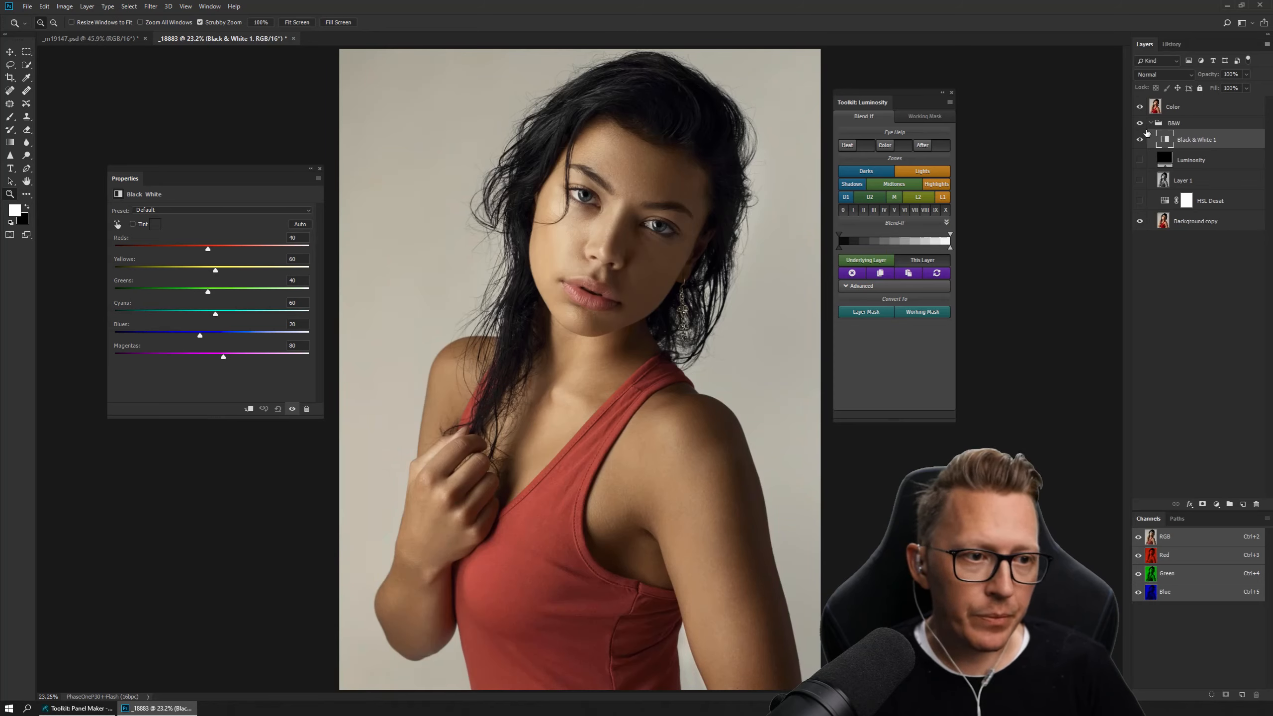
Hide the Color layer and stamp the visible layers above the B&W group as a layer named B&W Adj.
left_click(1140, 107)
left_click(1162, 126)
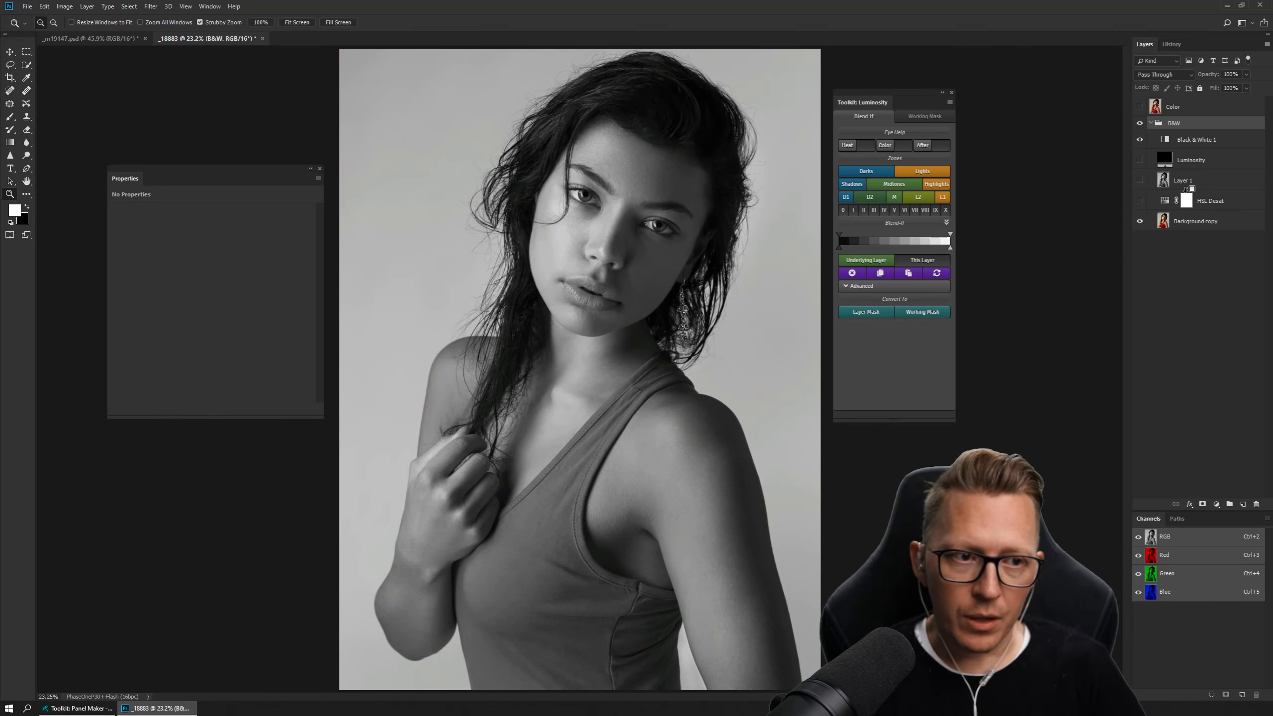
key("ctrl+shift+alt+e")
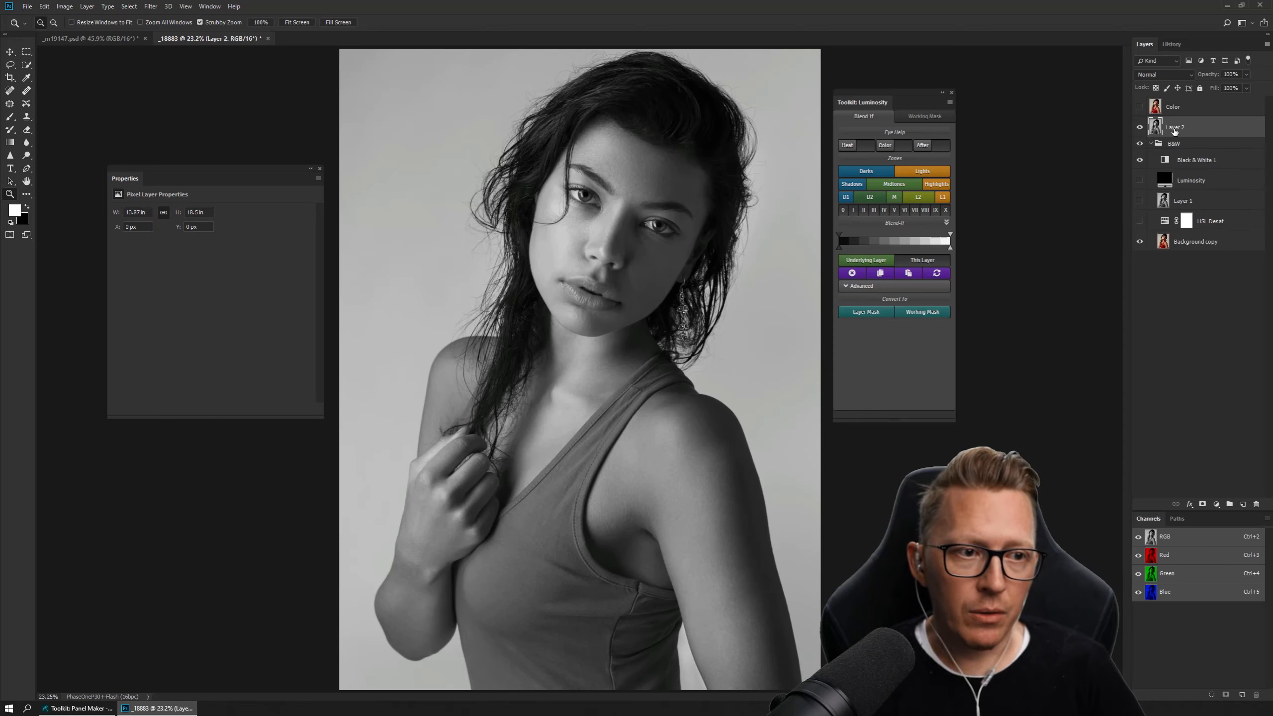
double_click(1175, 127)
type("B&W")
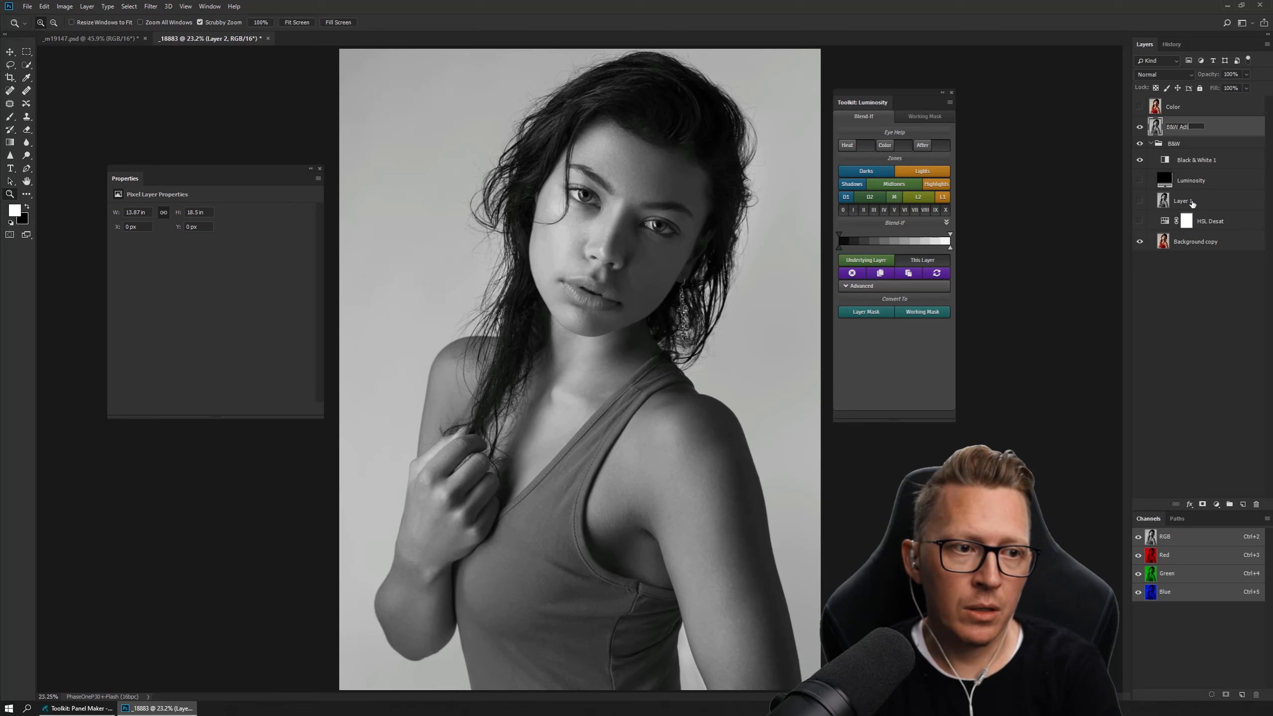
type(" Adj")
key("Return")
Hide Black & White 1 and B&W Adj, show the Luminosity fill layer, and make the B&W group active.
left_click(1140, 160)
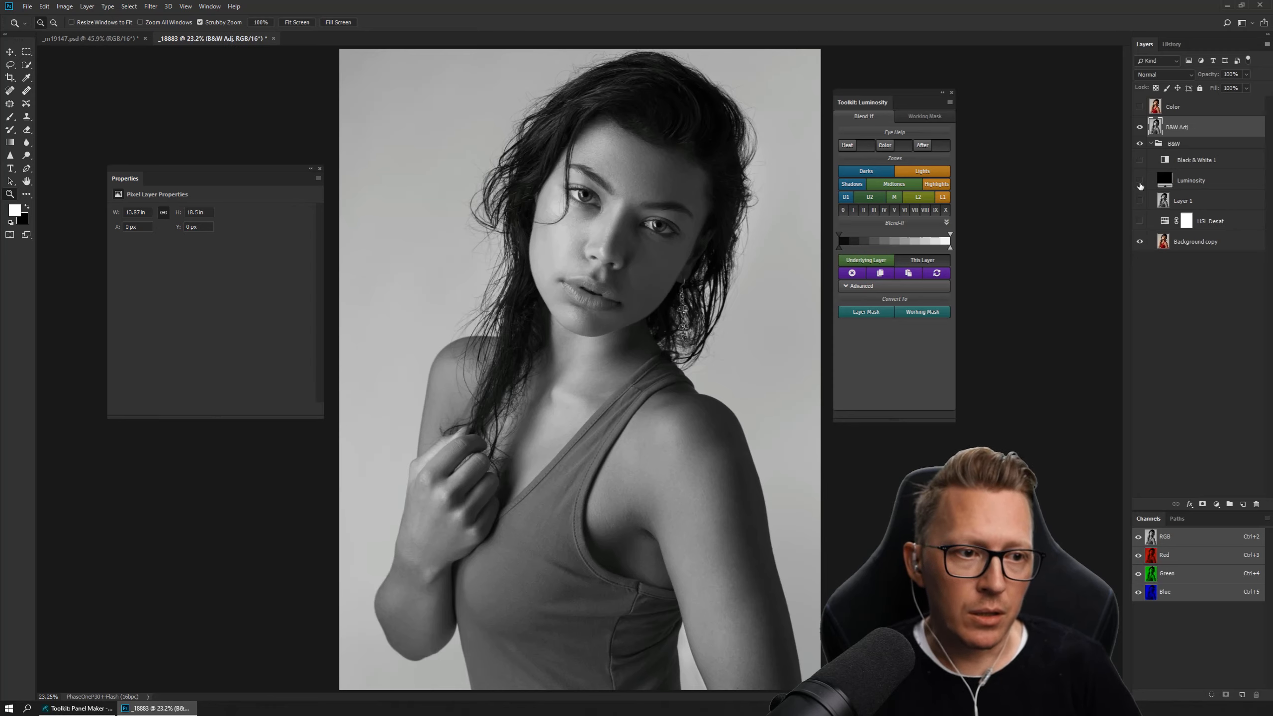
left_click(1140, 127)
left_click(1174, 144)
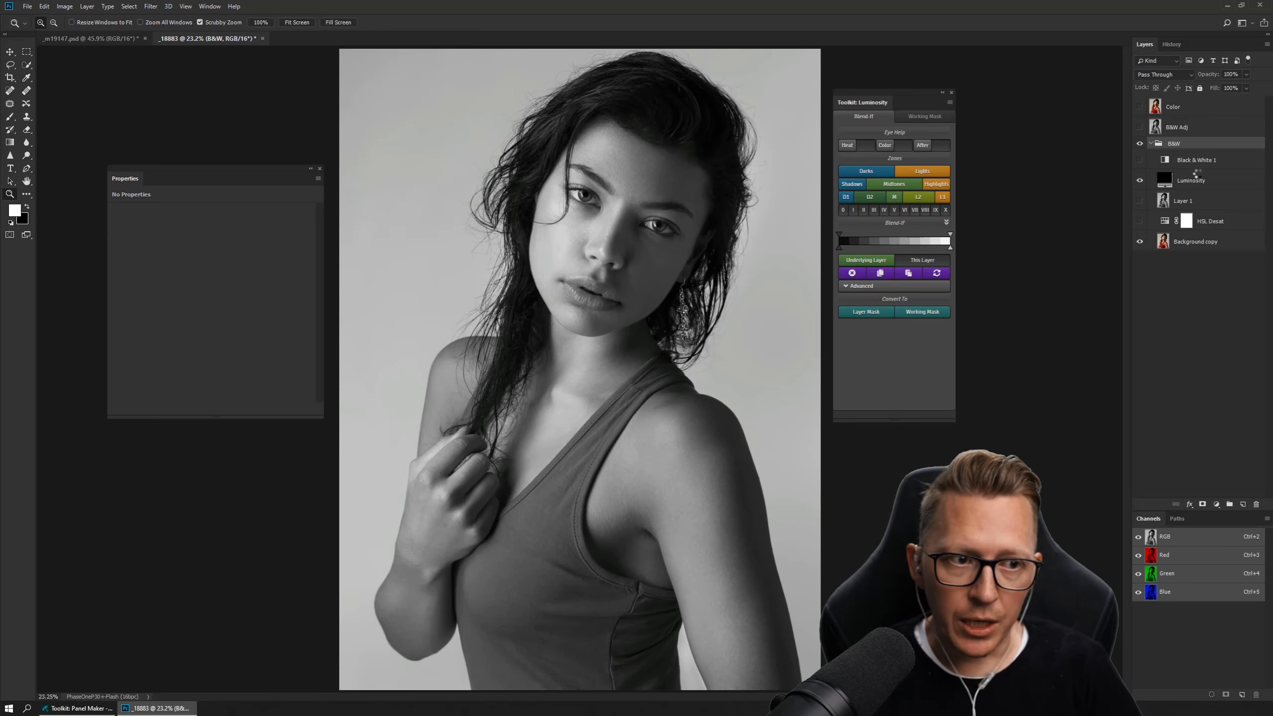
Stamp the visible layers above the B&W group as a new layer named Luminosity.
key("ctrl+alt+shift+e")
double_click(1174, 153)
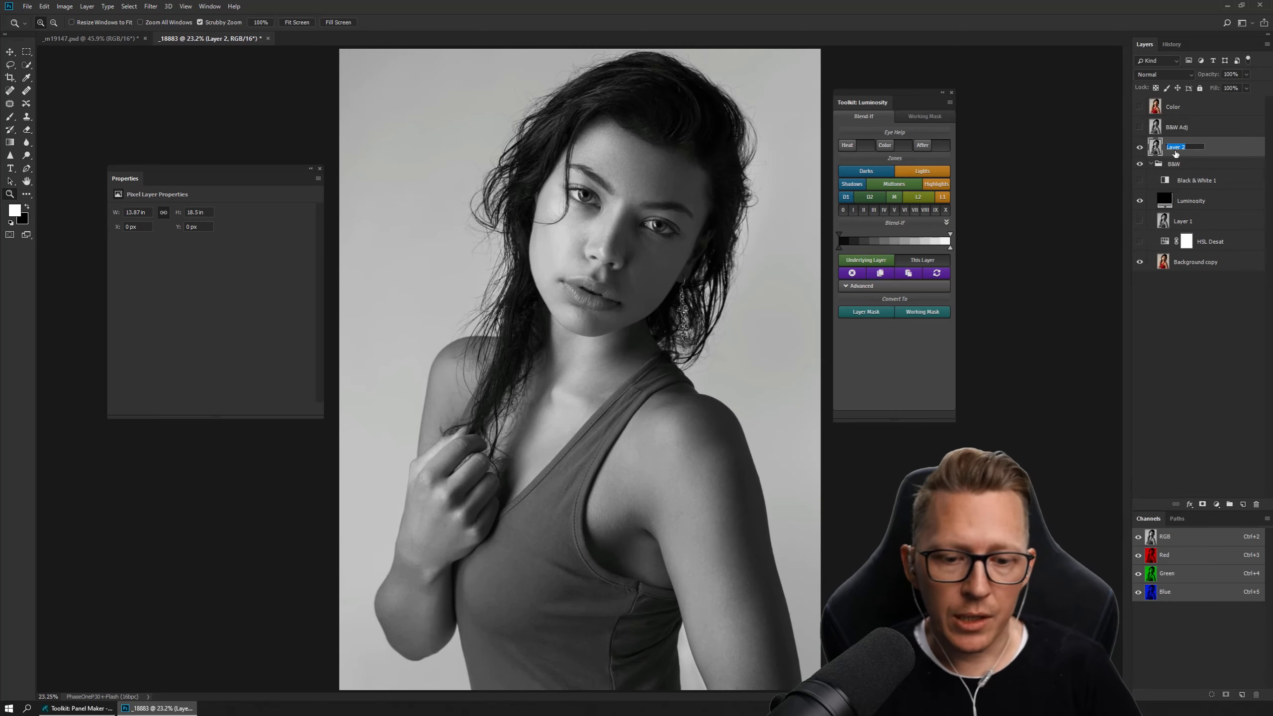
type("Lumino")
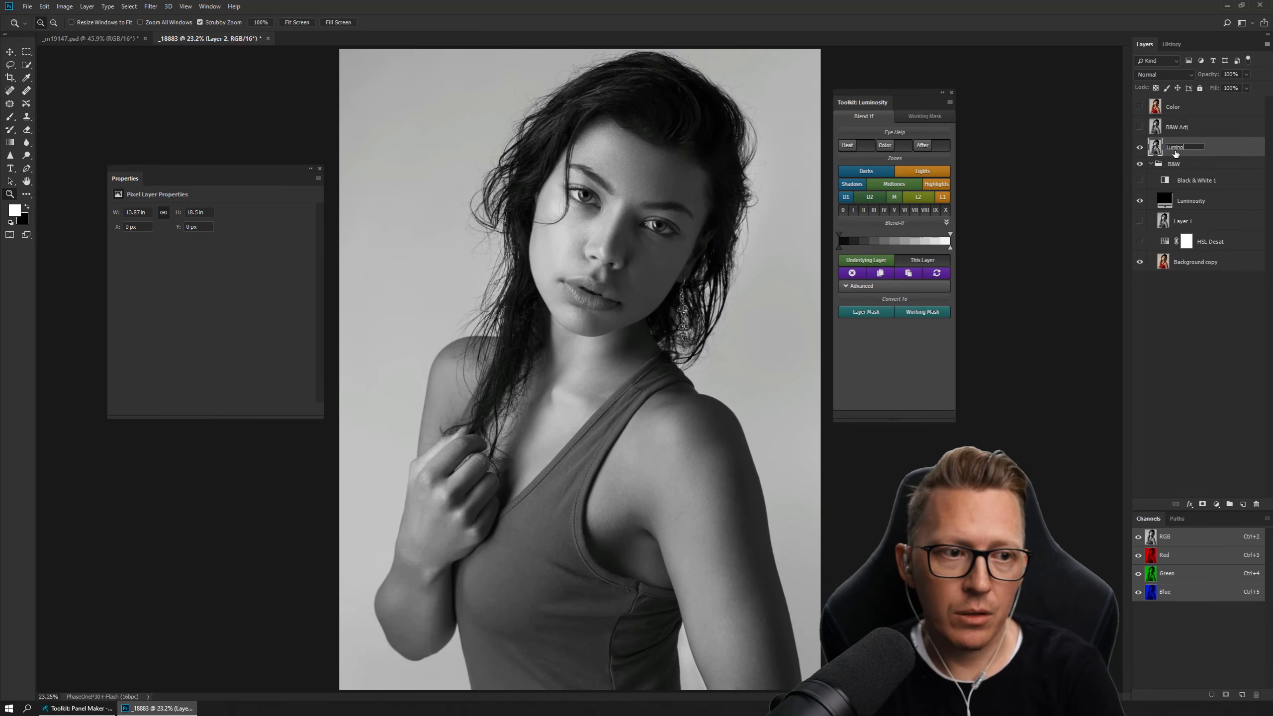
type("sity")
key("Return")
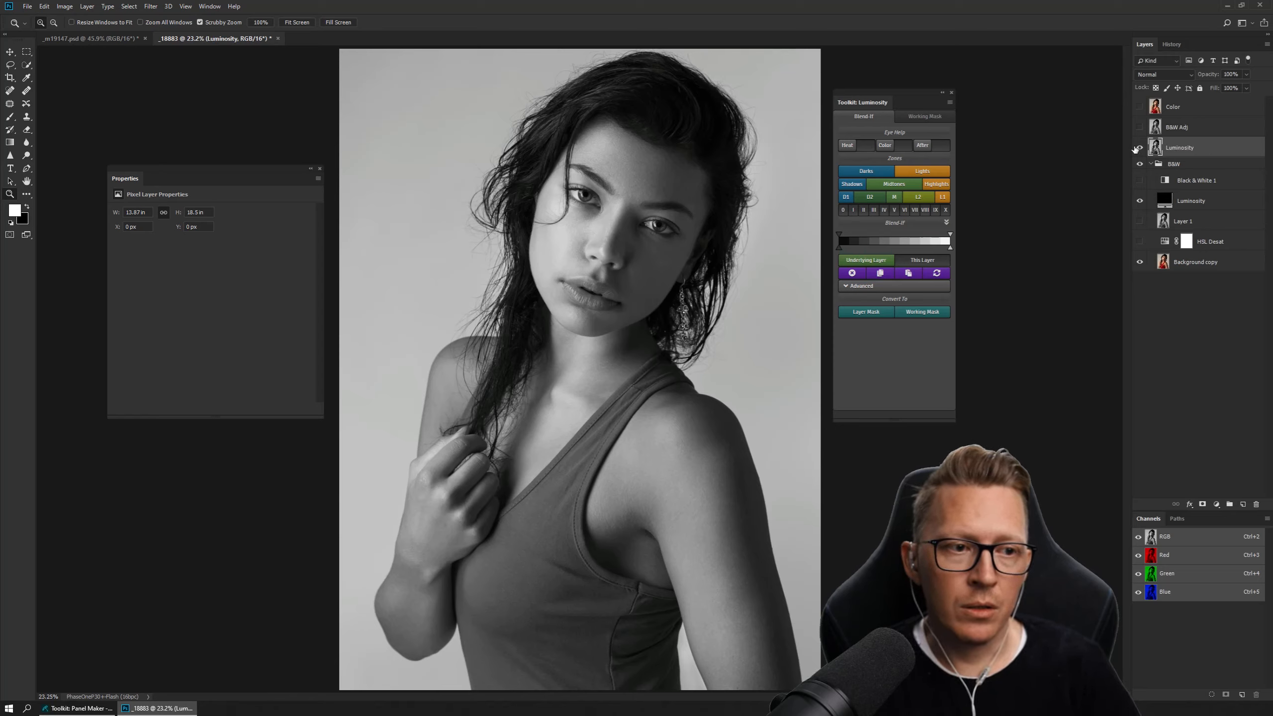
Hide the stamped Luminosity layer and the Luminosity fill, and make Layer 1 visible.
left_click(1139, 148)
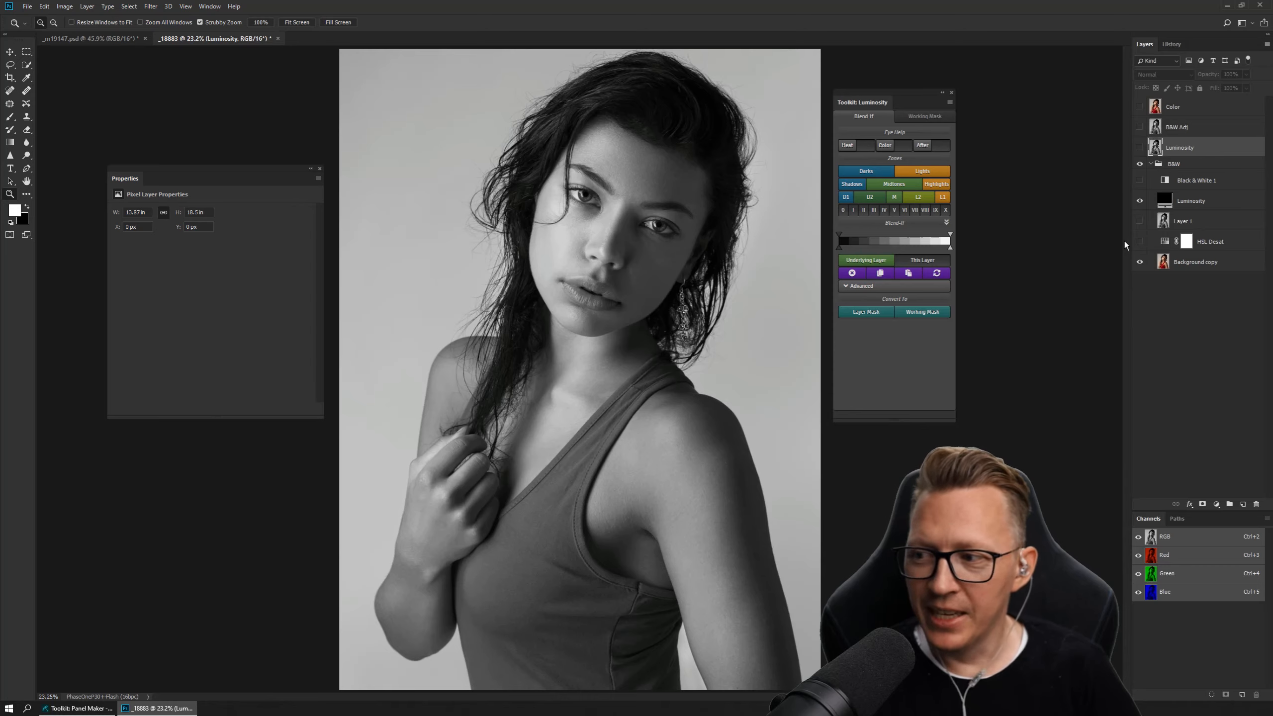
left_click(1191, 201)
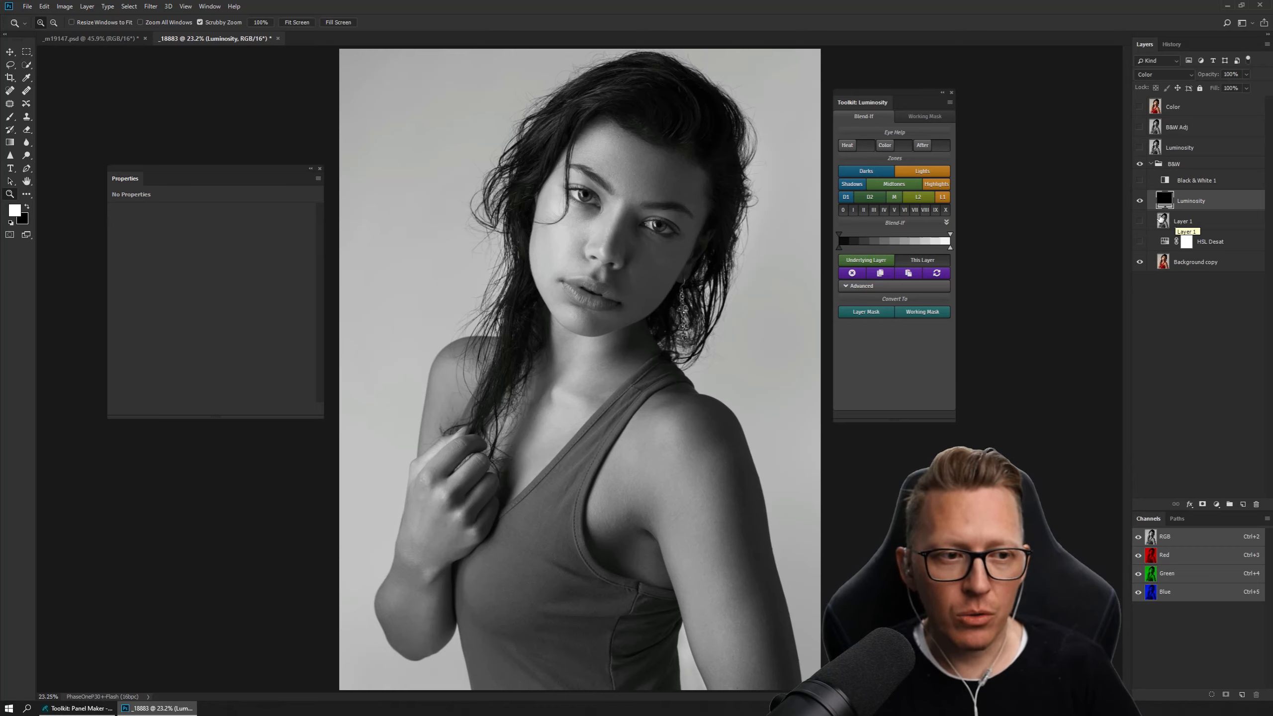
key("ctrl+comma")
left_click(1183, 221)
key("ctrl+comma")
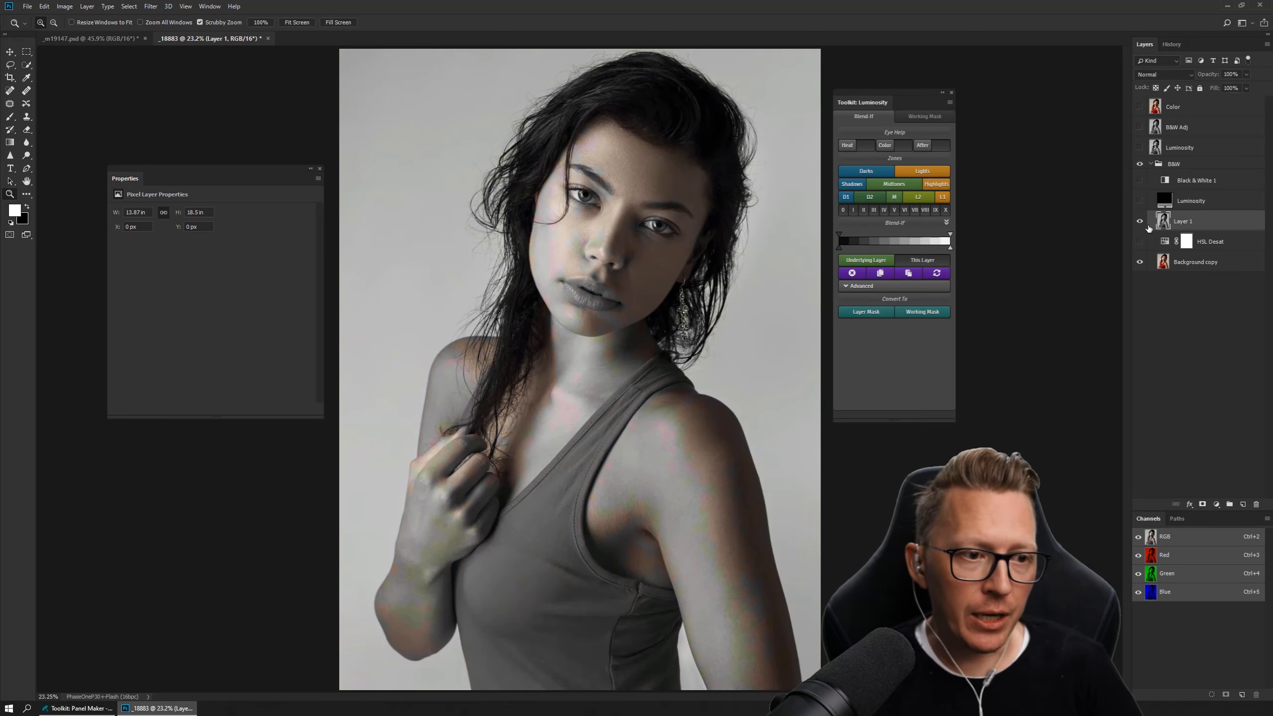
Rename Layer 1 as RGB Comp and move it out of the B&W group, directly above the group.
double_click(1183, 222)
type("RG")
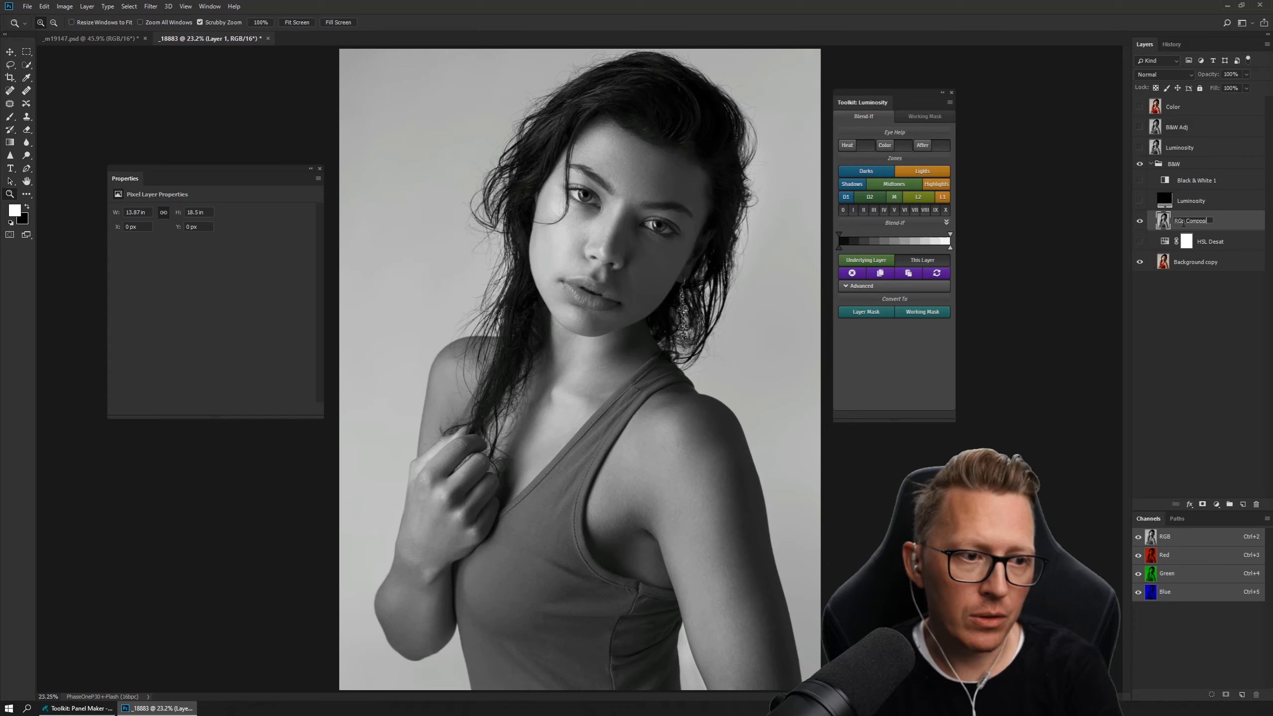
type("B Comp")
key("Return")
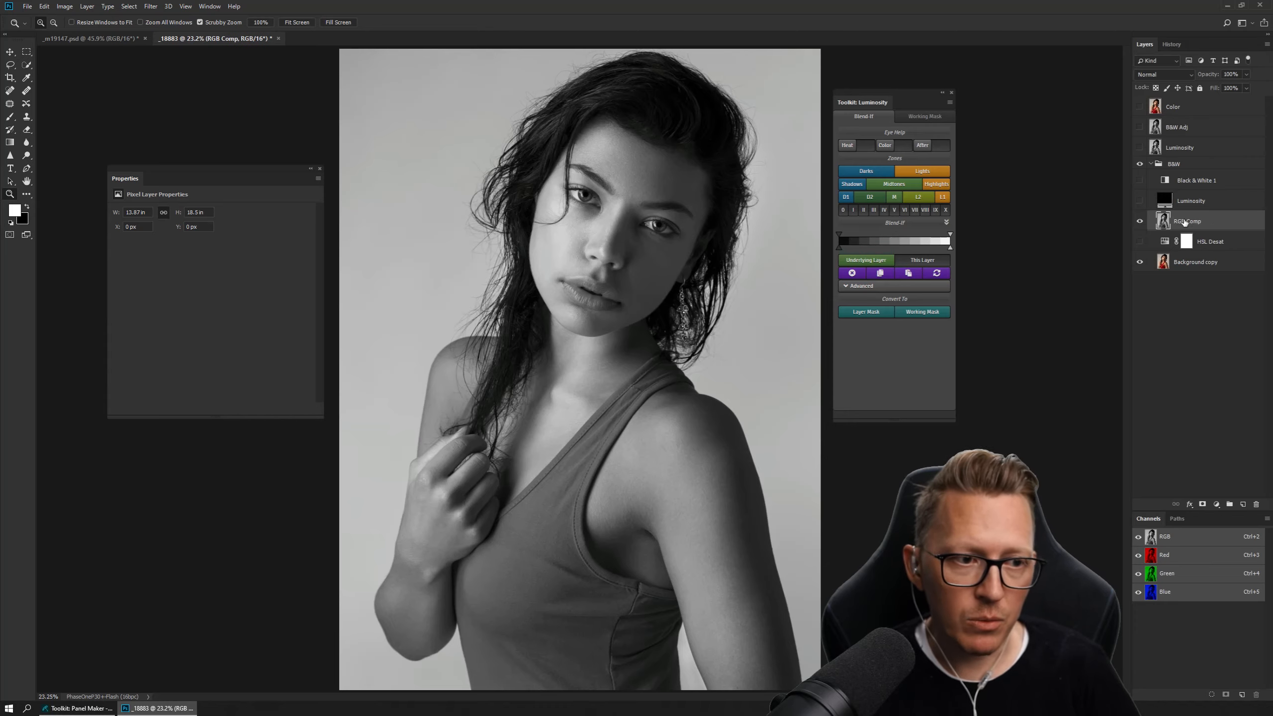
left_click_drag(1184, 222, 1176, 162)
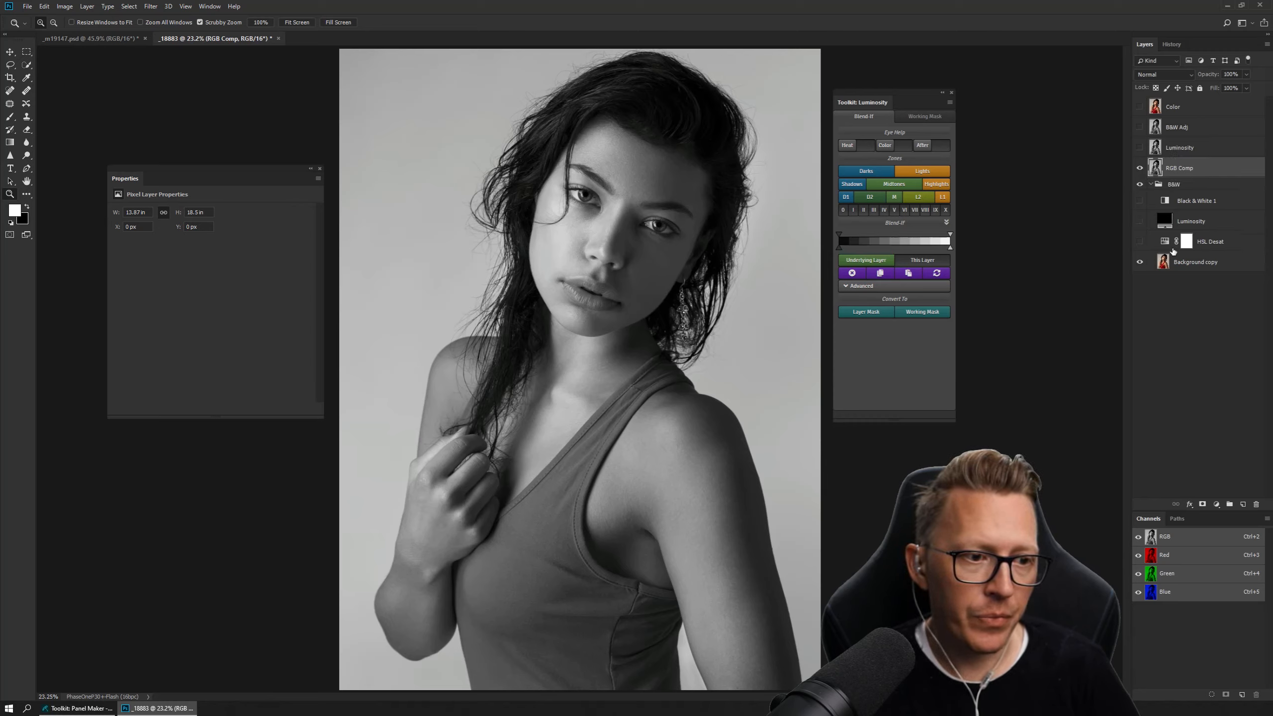
Hide RGB Comp, show the HSL Desat adjustment, and make the B&W group active.
left_click(1139, 168)
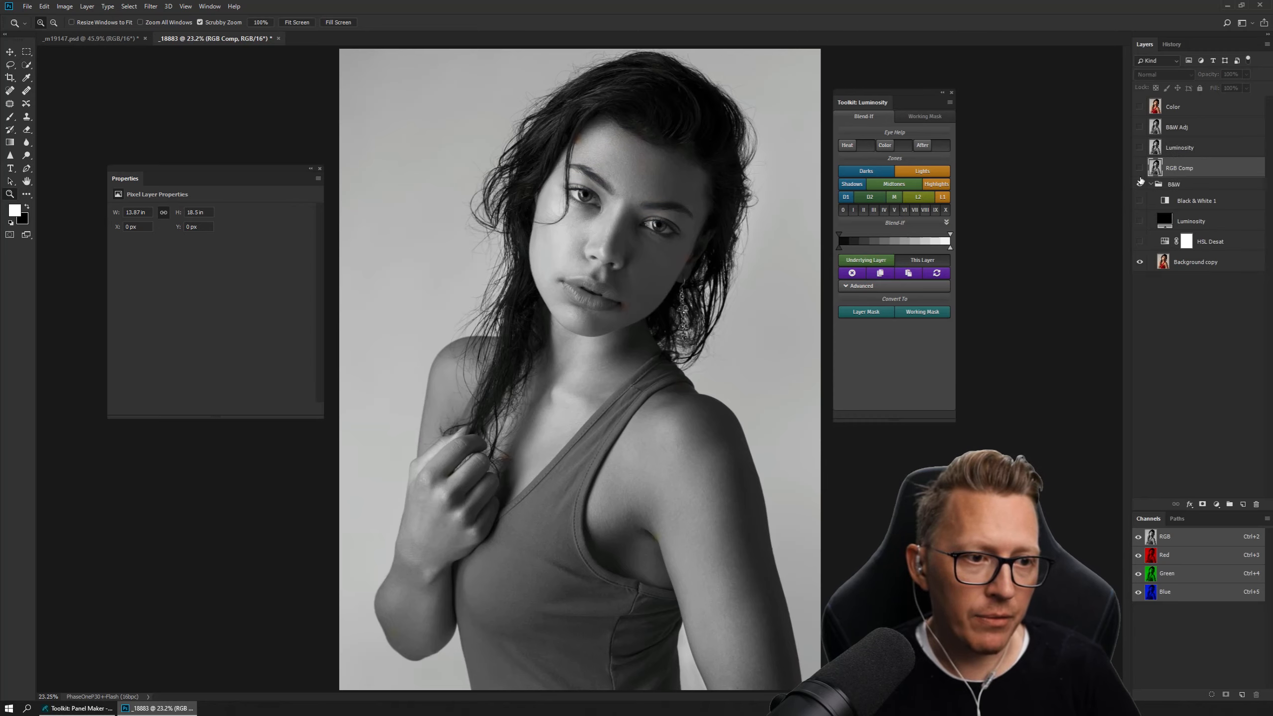
left_click(1139, 242)
left_click(1182, 188)
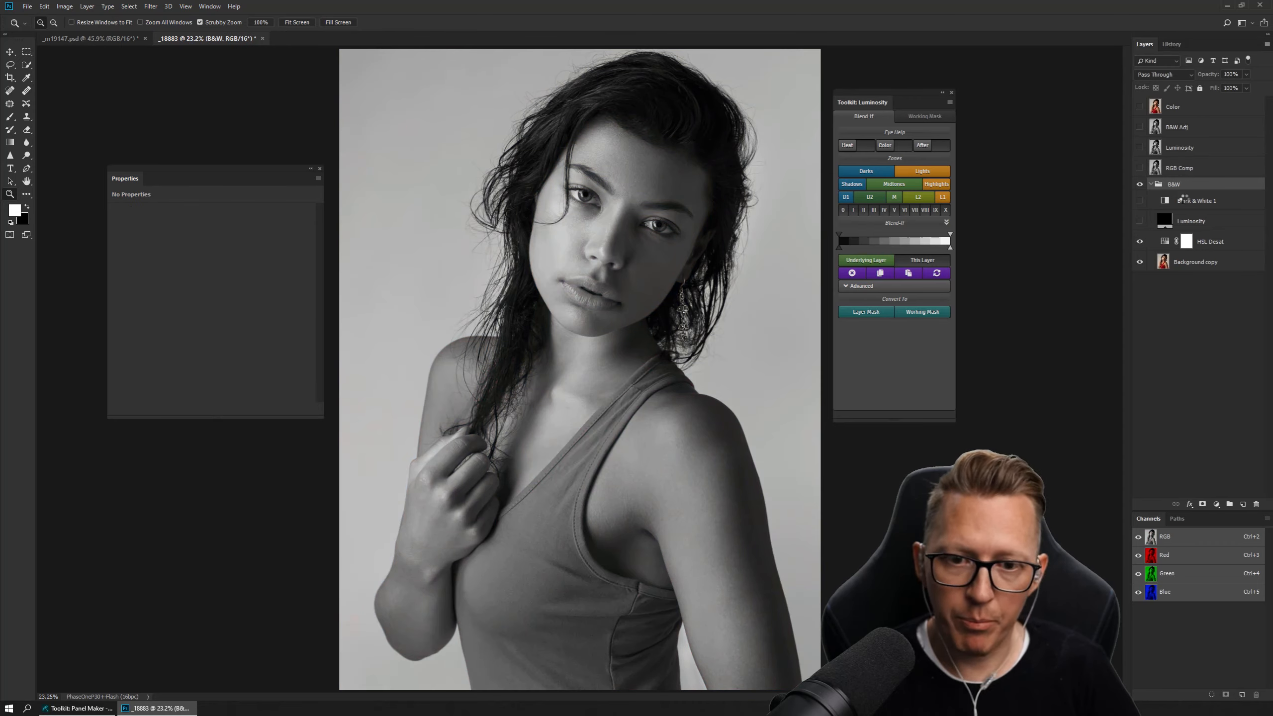
Stamp the visible layers above the B&W group as a new layer named HSL Desat.
key("ctrl+alt+shift+e")
double_click(1172, 189)
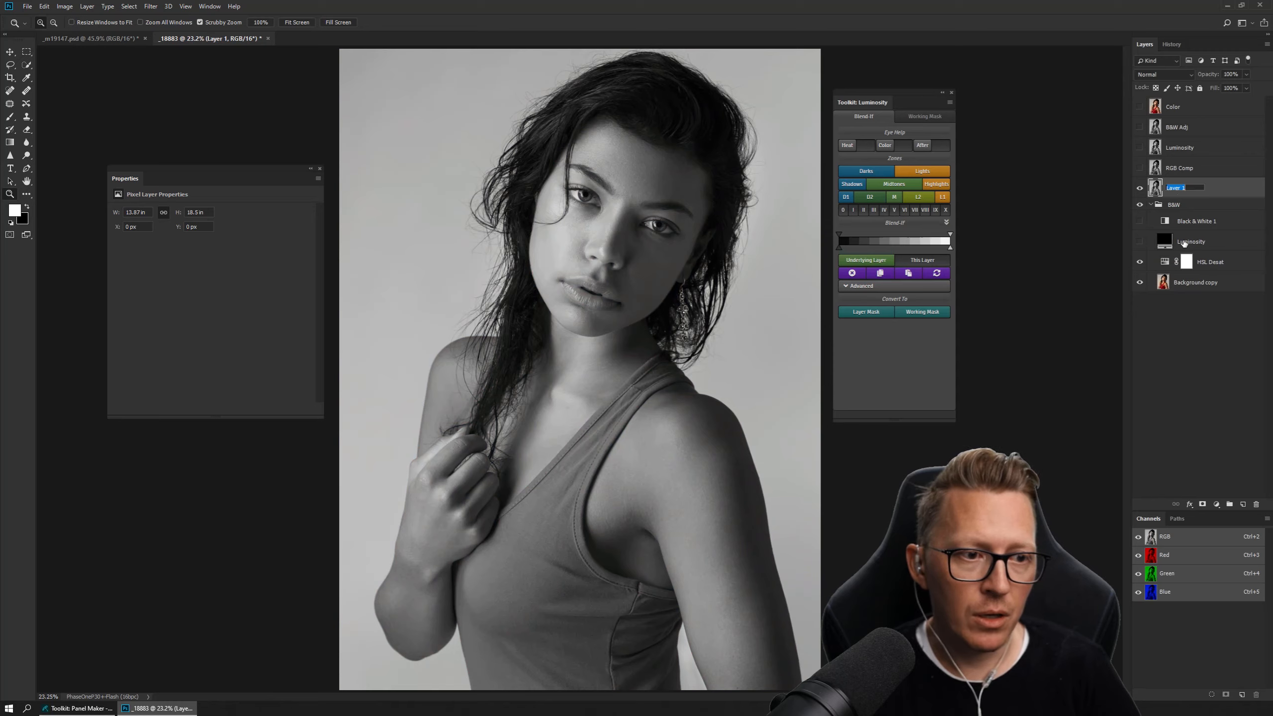
type("HSL Desat")
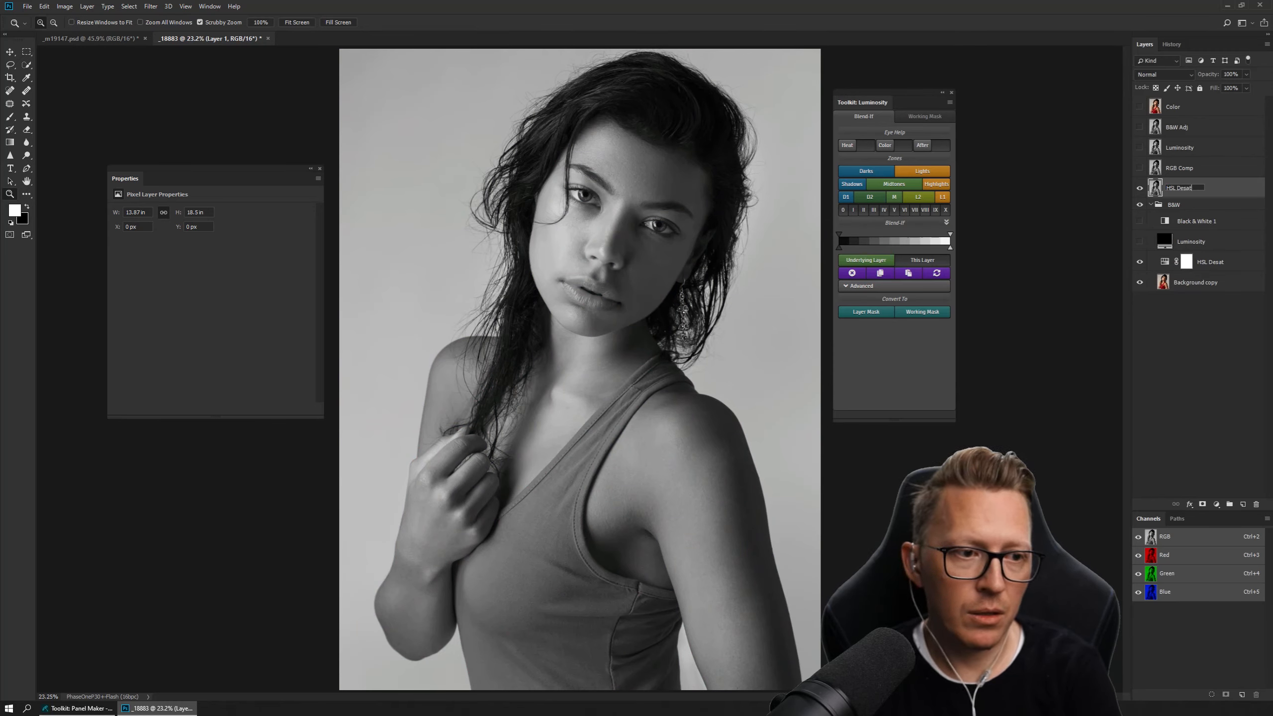
key("Return")
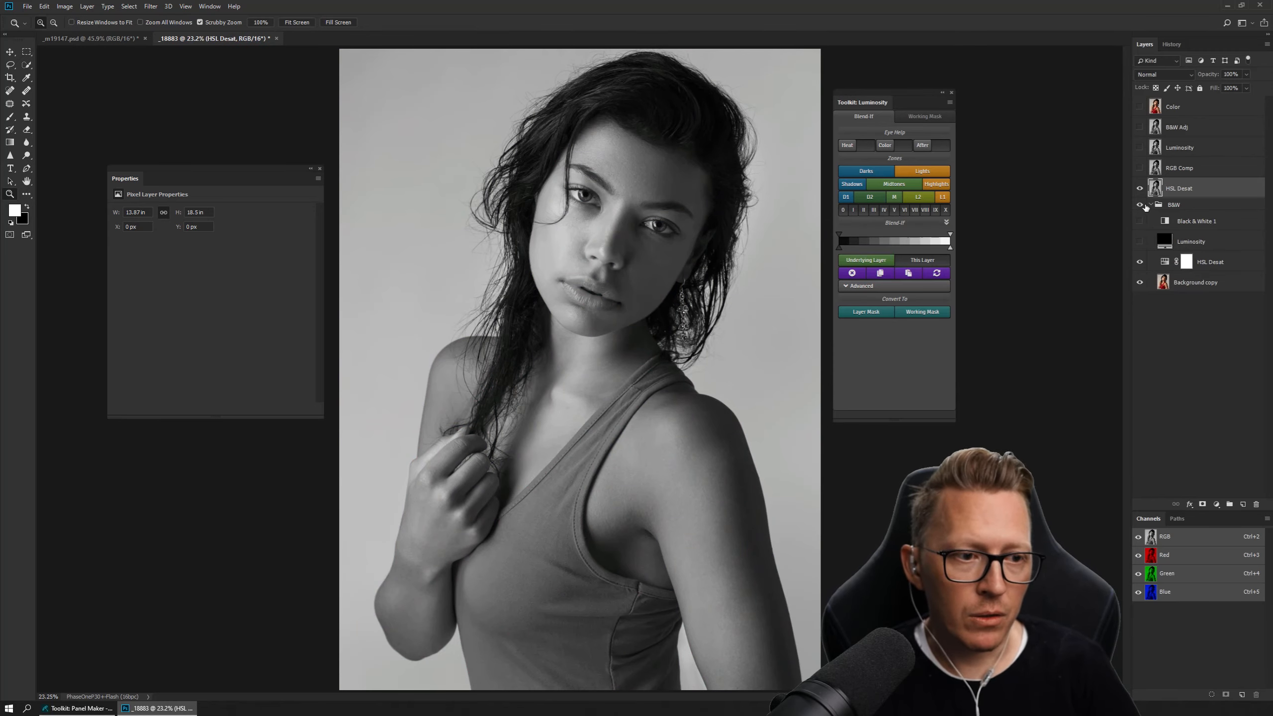
Hide the B&W group with its layers, and show RGB Comp, Luminosity, B&W Adj and Color above it.
left_click_drag(1140, 206, 1142, 284)
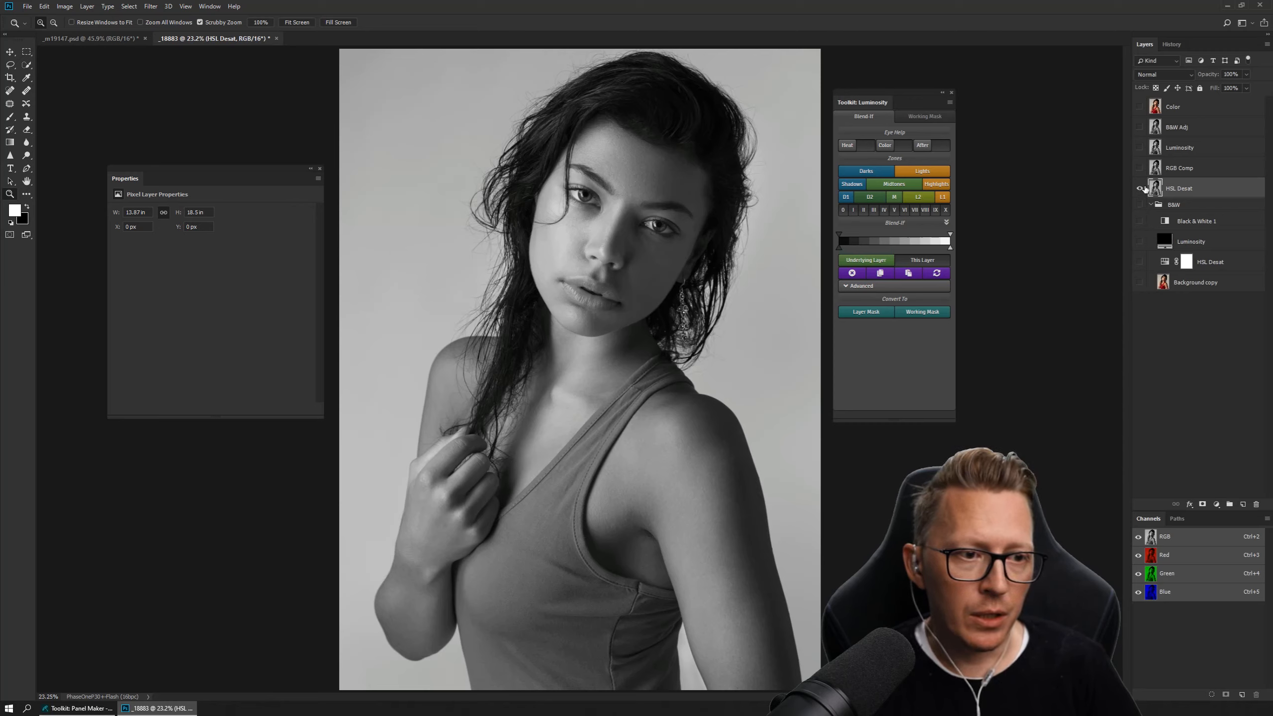
left_click(1172, 173)
left_click_drag(1142, 170, 1140, 142)
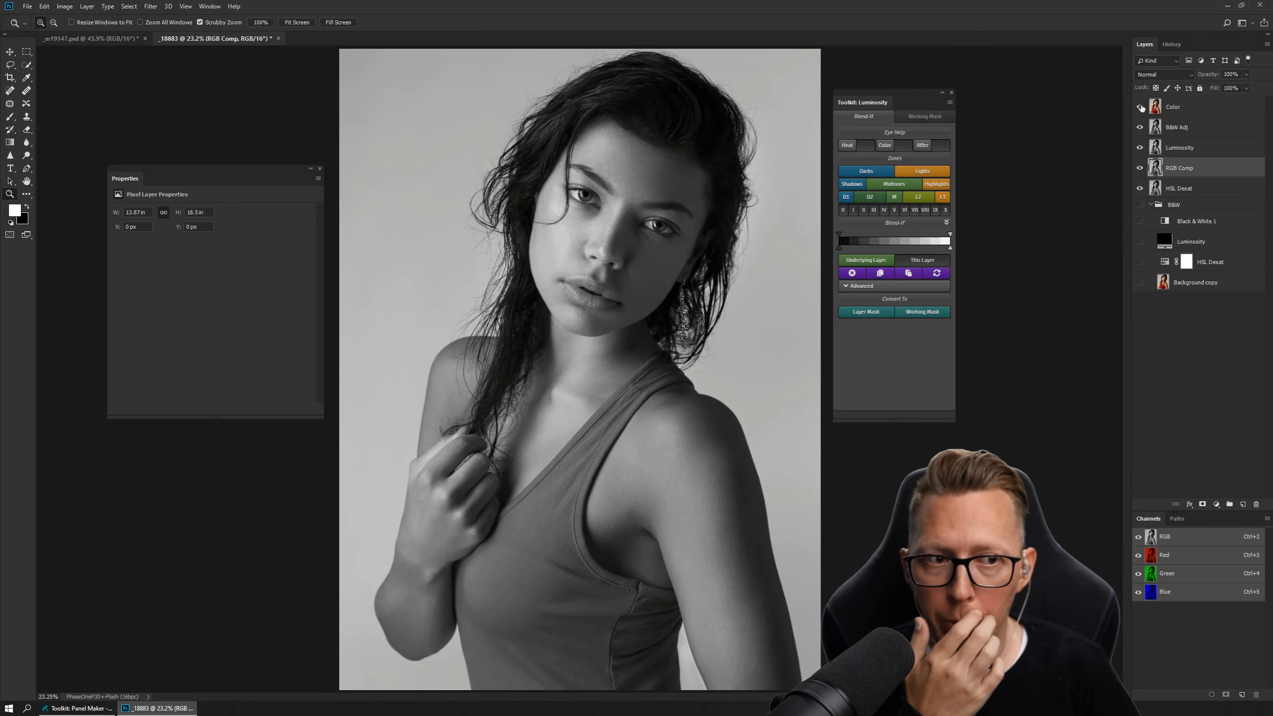
left_click(1139, 107)
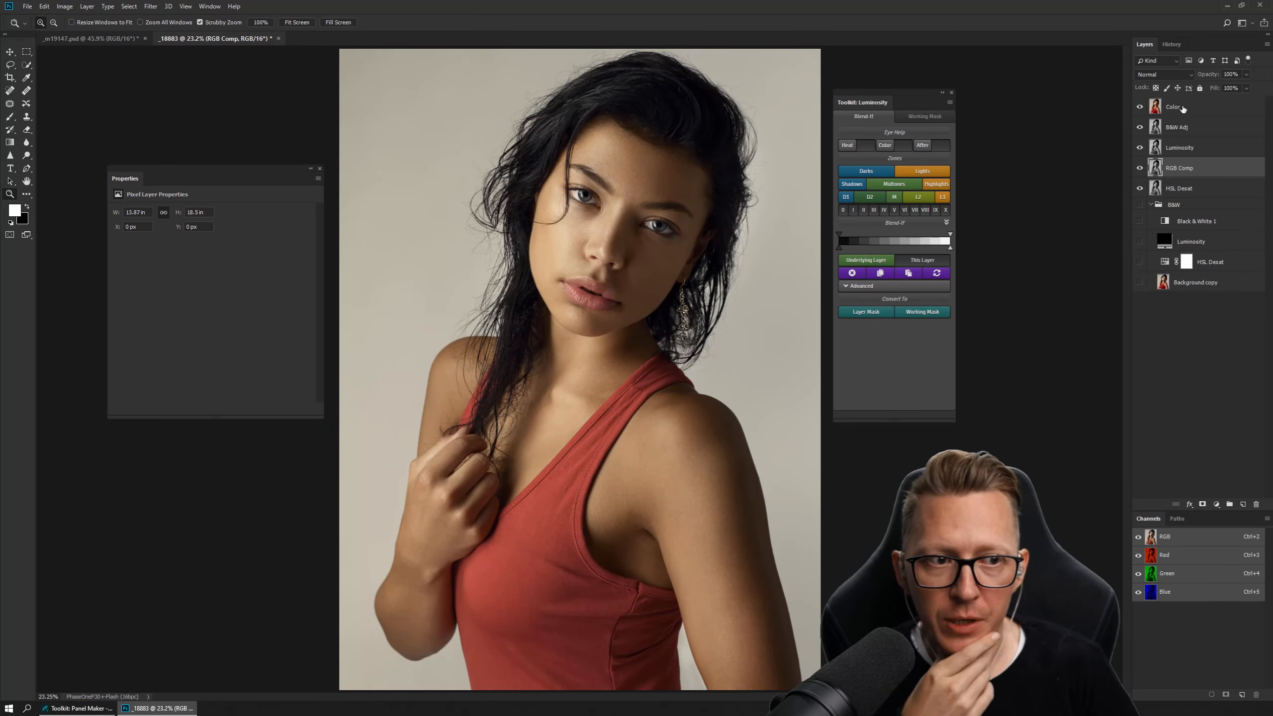
Hide B&W Adj and move the stamped Luminosity layer below HSL Desat.
left_click(1175, 111)
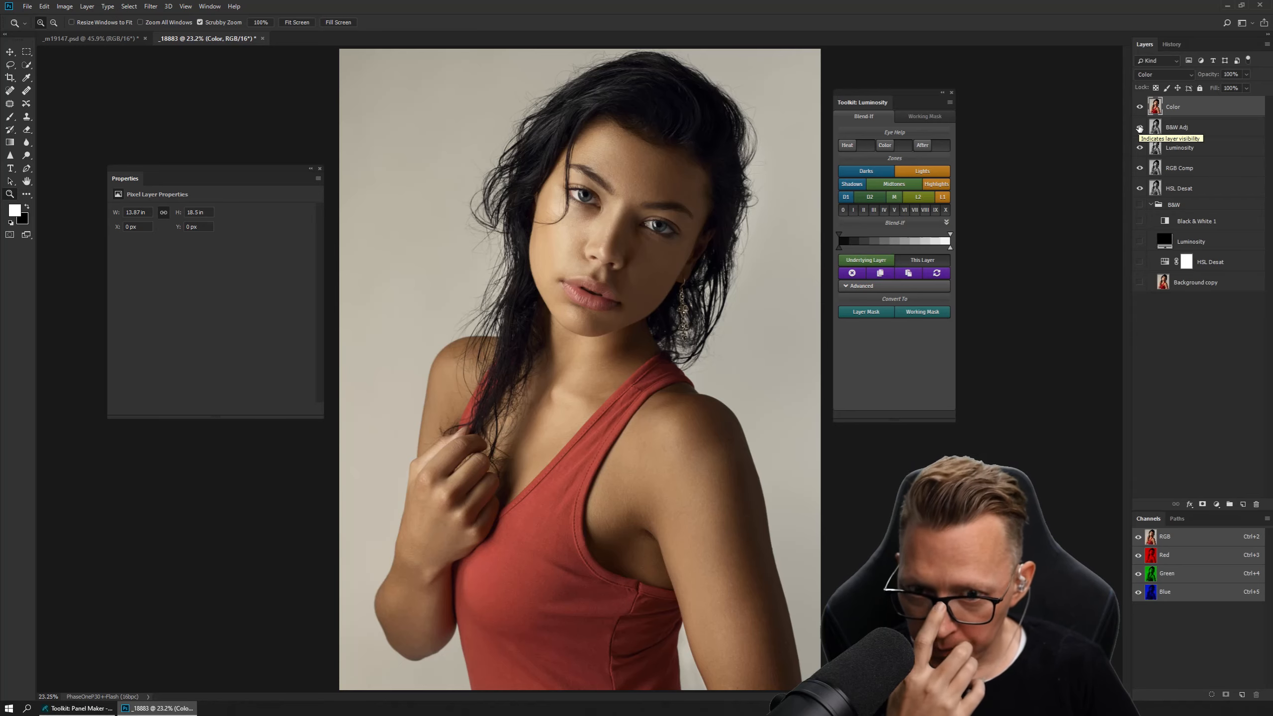
left_click(1140, 129)
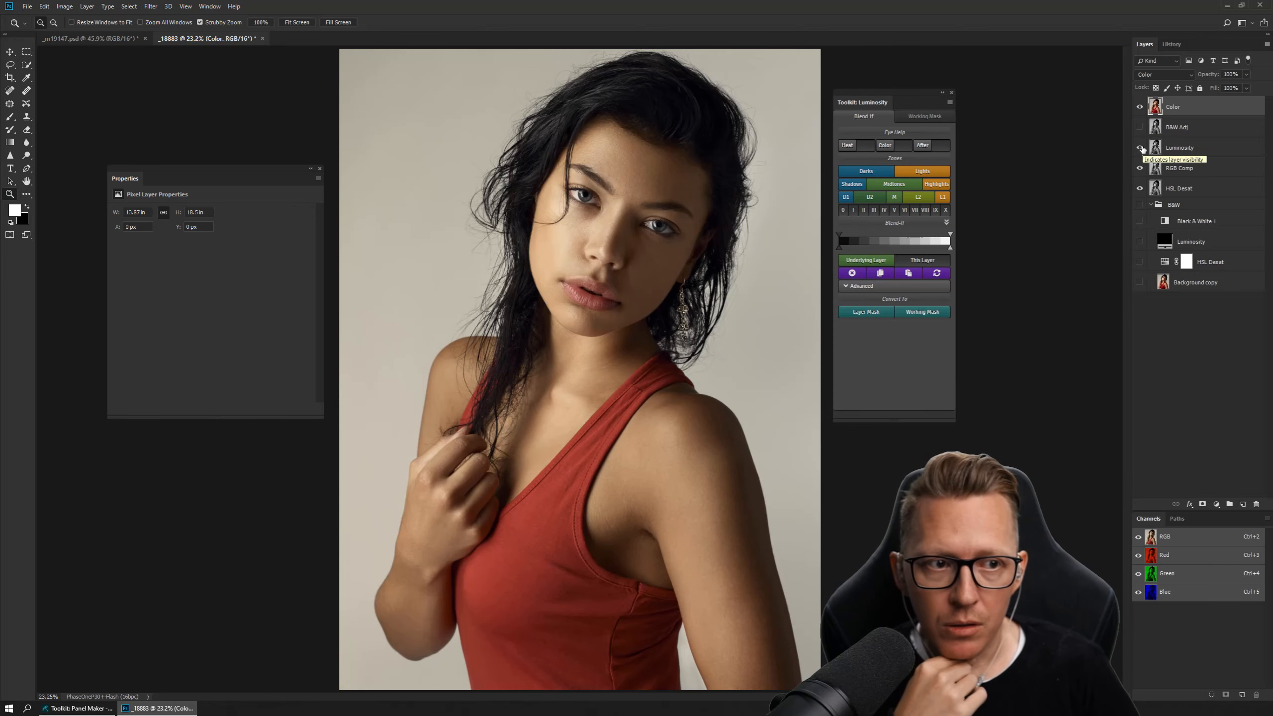
left_click_drag(1152, 148, 1183, 198)
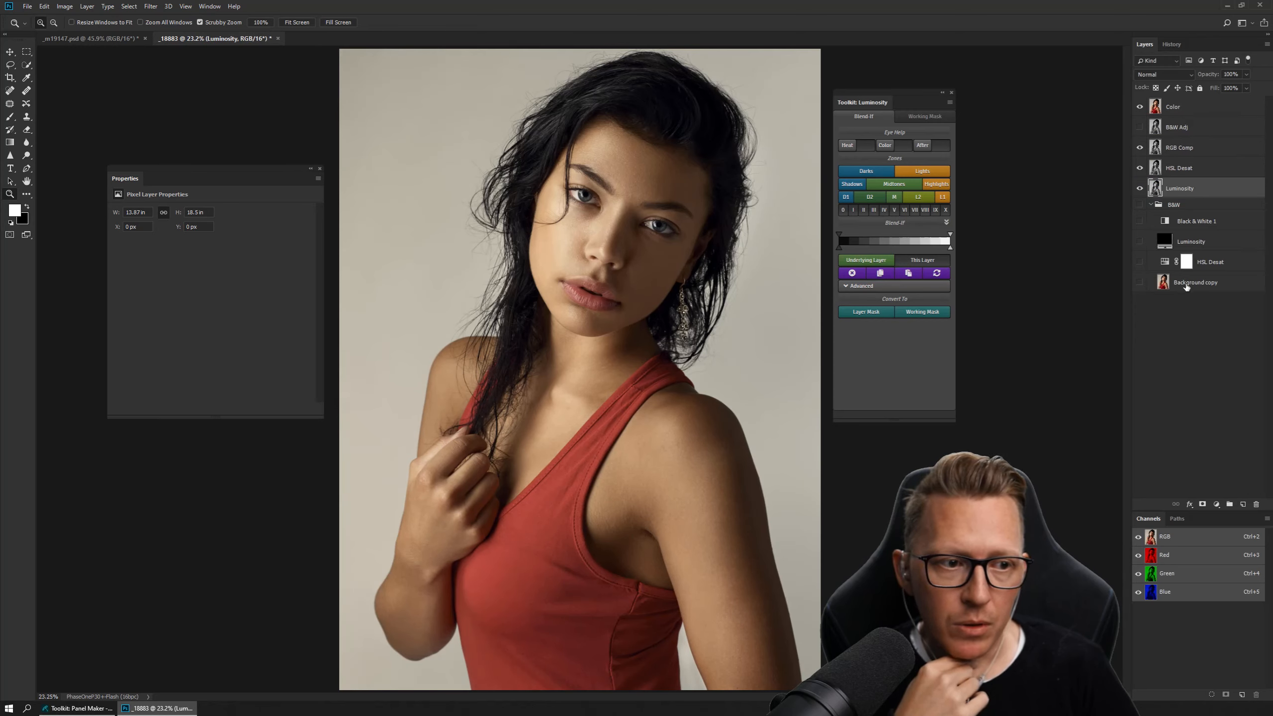
Move Background copy out of the B&W group to the bottom of the stack, rename it Background, and delete the group.
left_click_drag(1190, 285, 1185, 322)
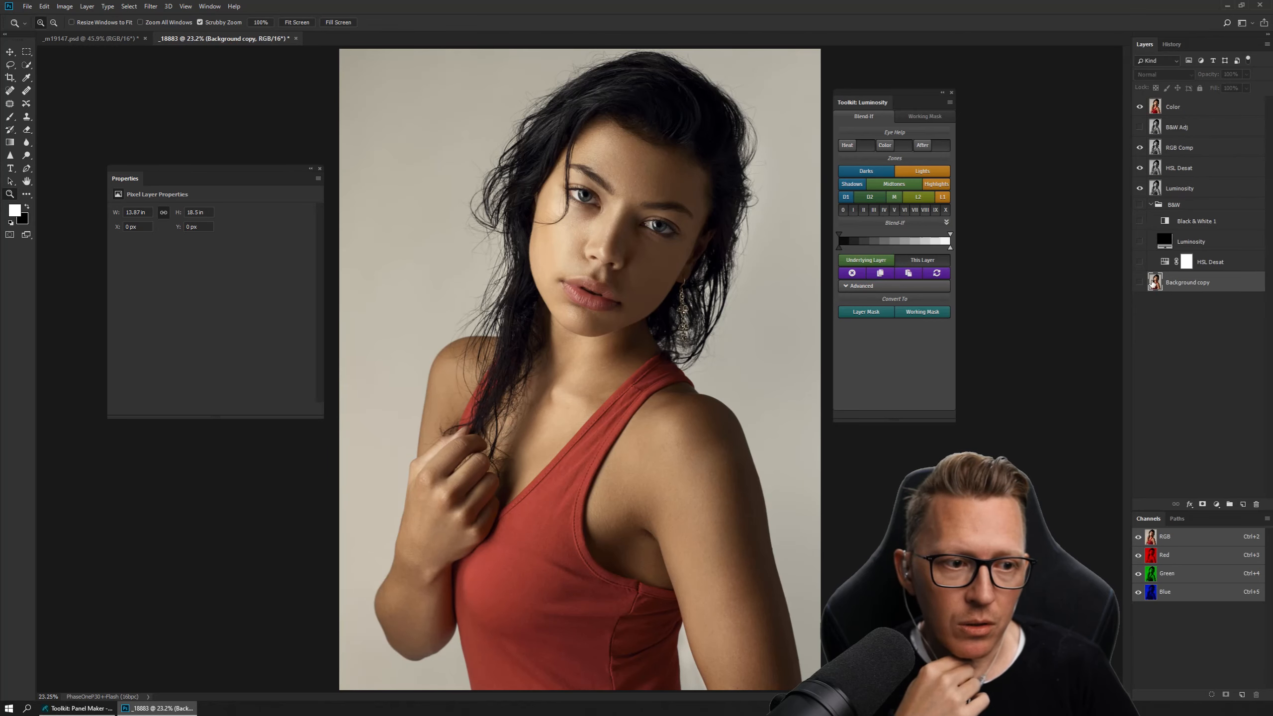
double_click(1189, 282)
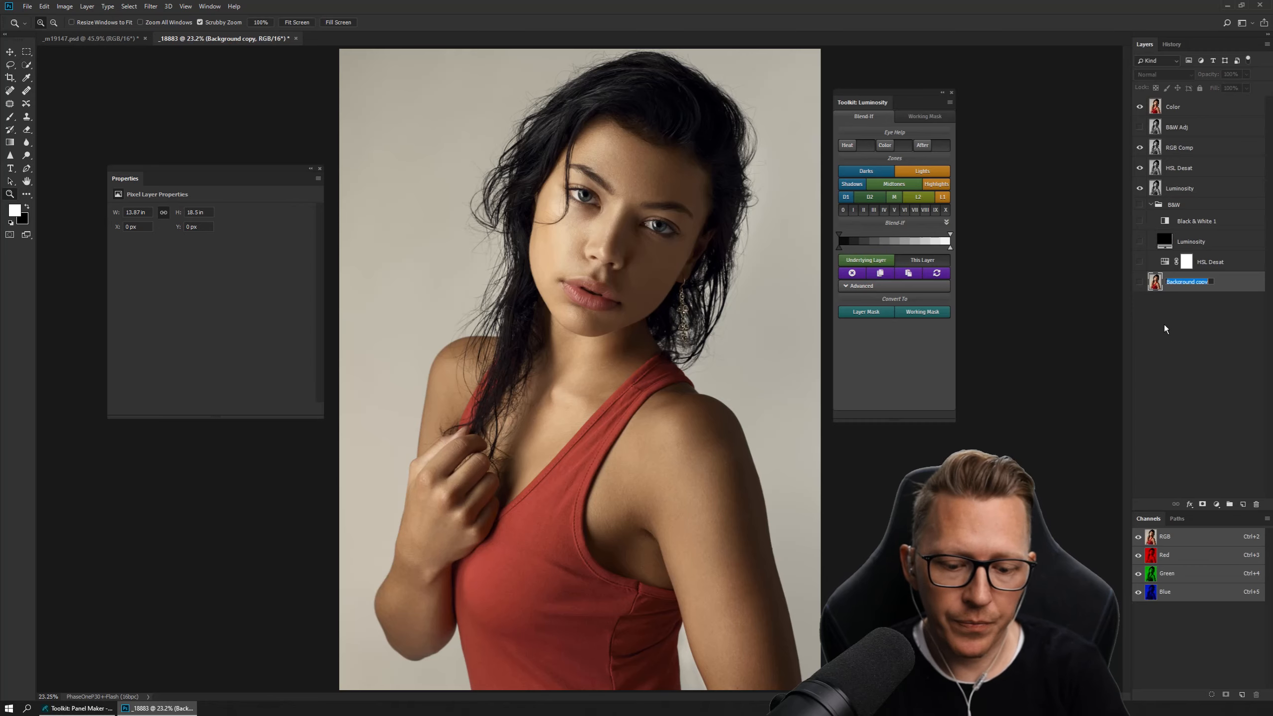
key("Right")
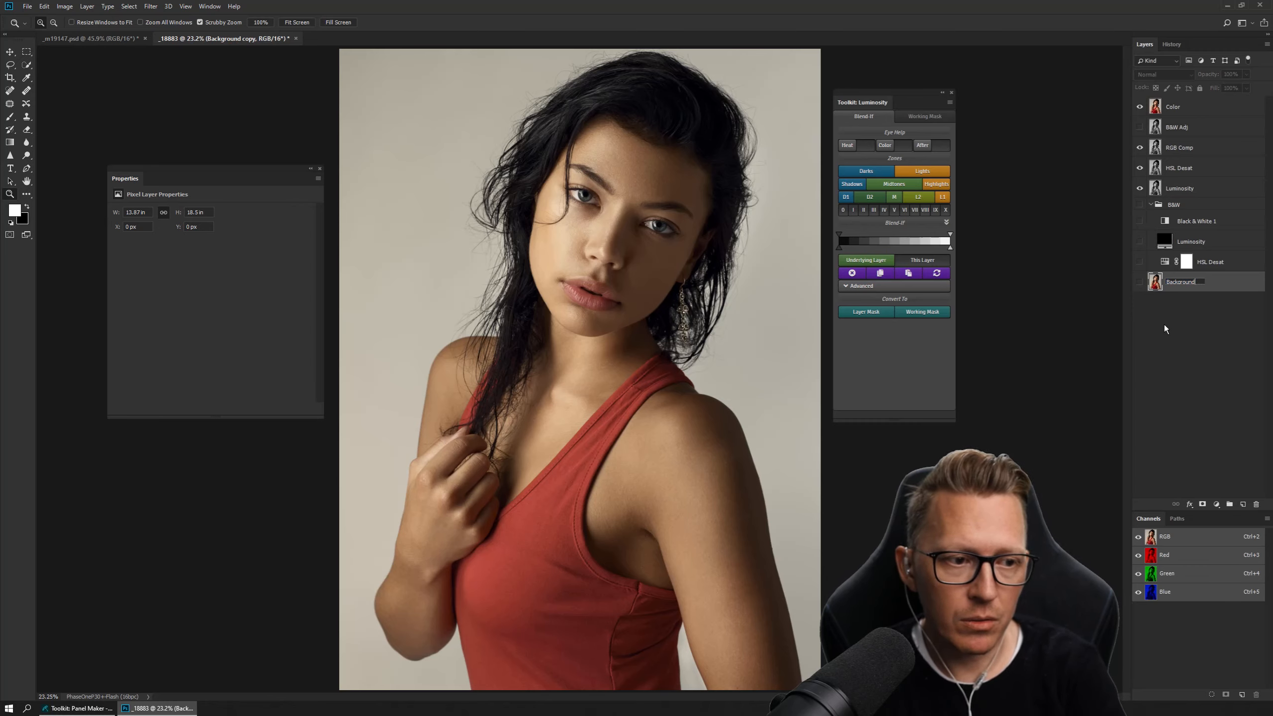
key("Return")
left_click_drag(1186, 206, 1256, 504)
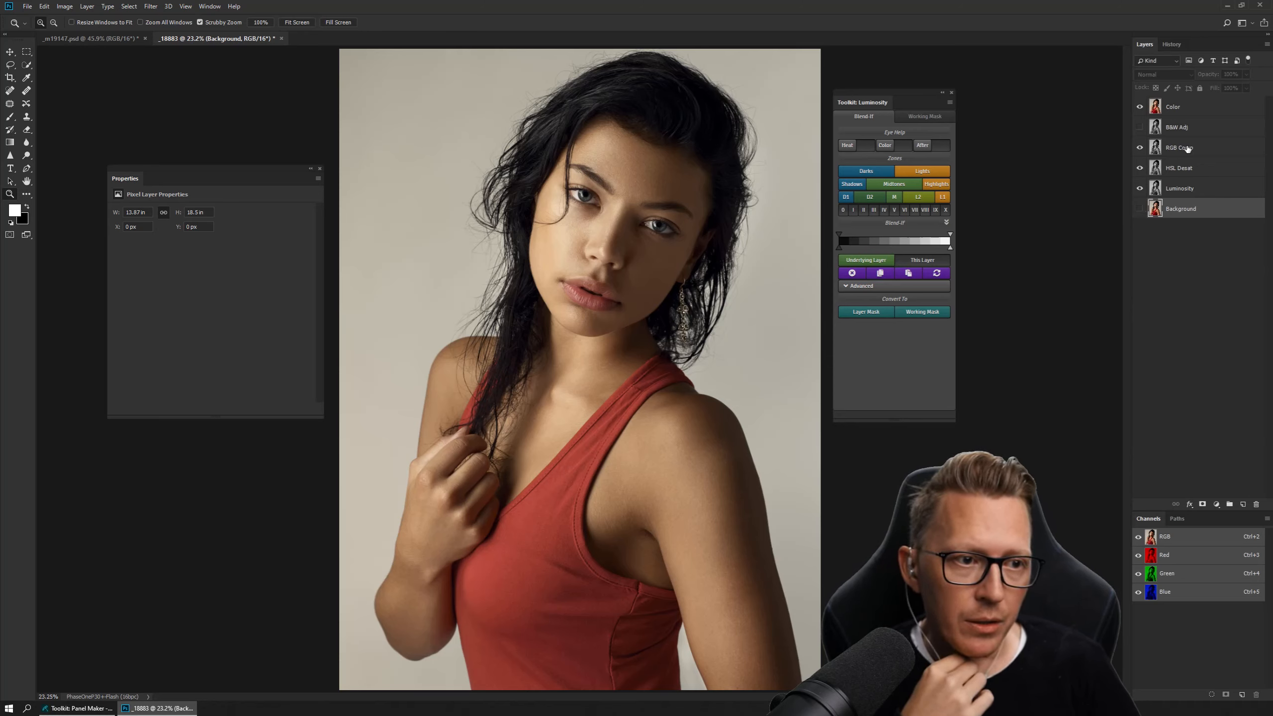
Group all layers from Color down to Luminosity and name the group Compare.
left_click(1193, 188)
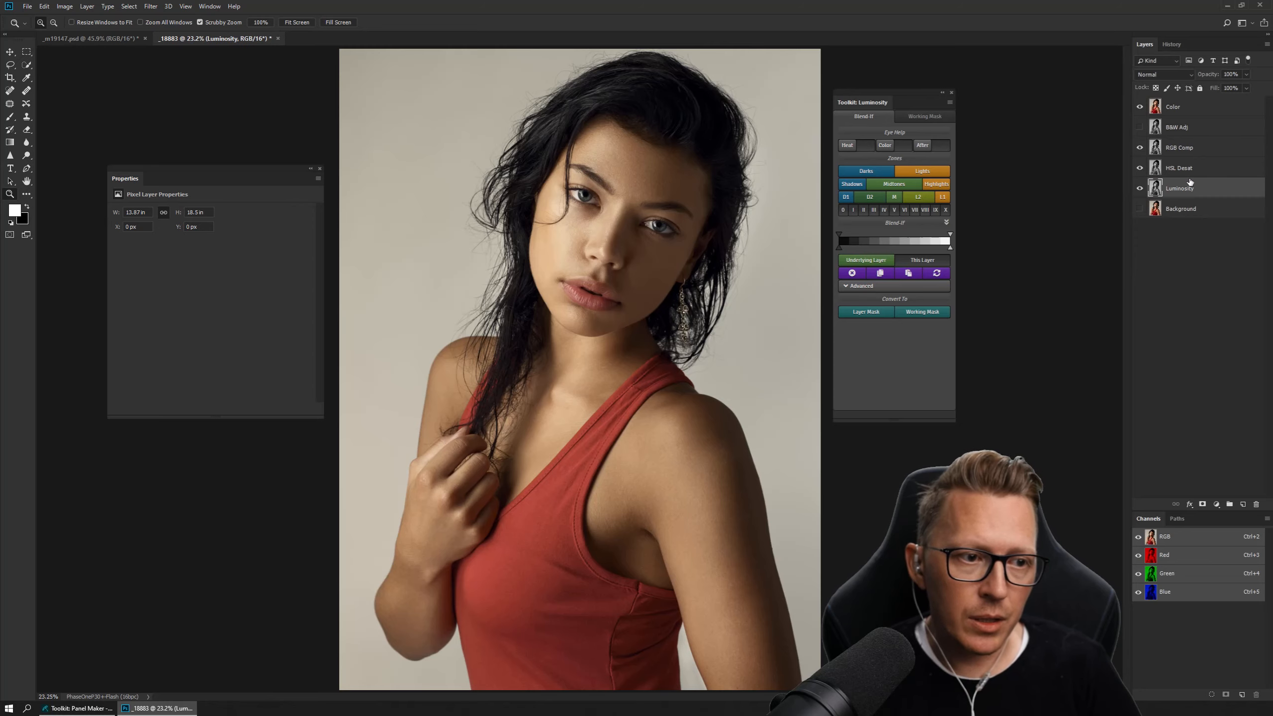
left_click(1174, 112, "shift")
key("ctrl+g")
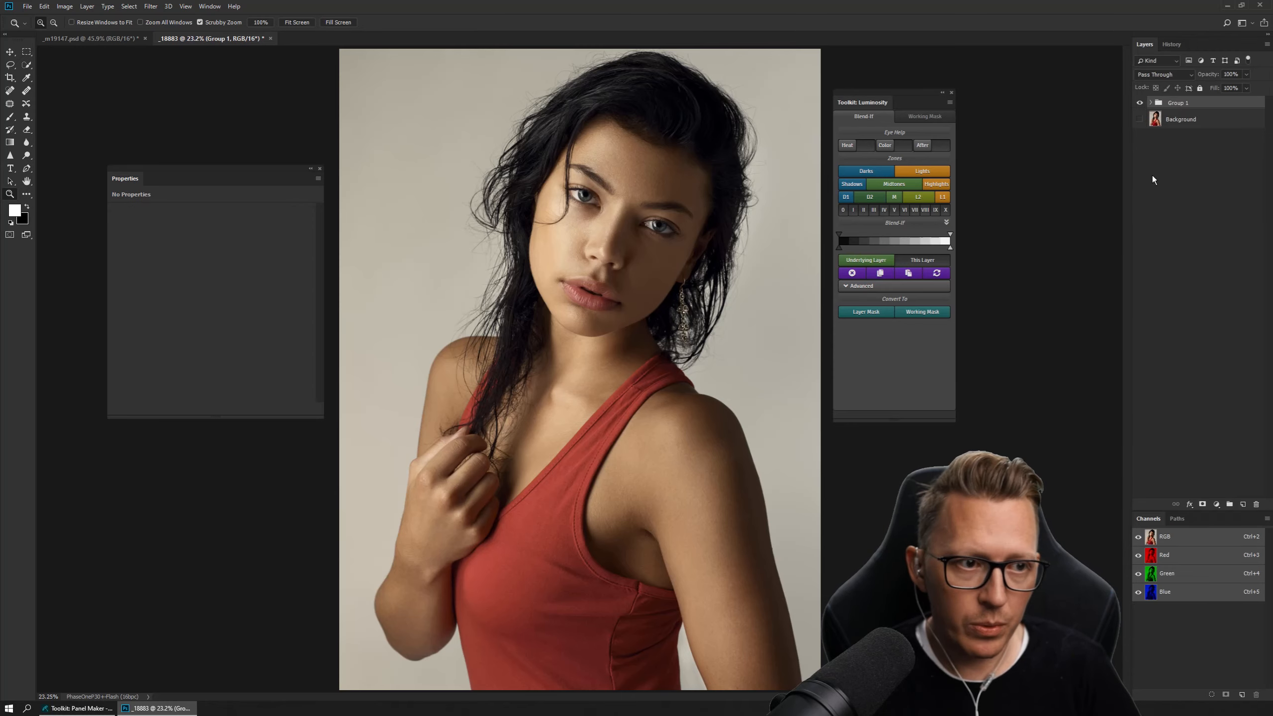
double_click(1181, 105)
type("Compare")
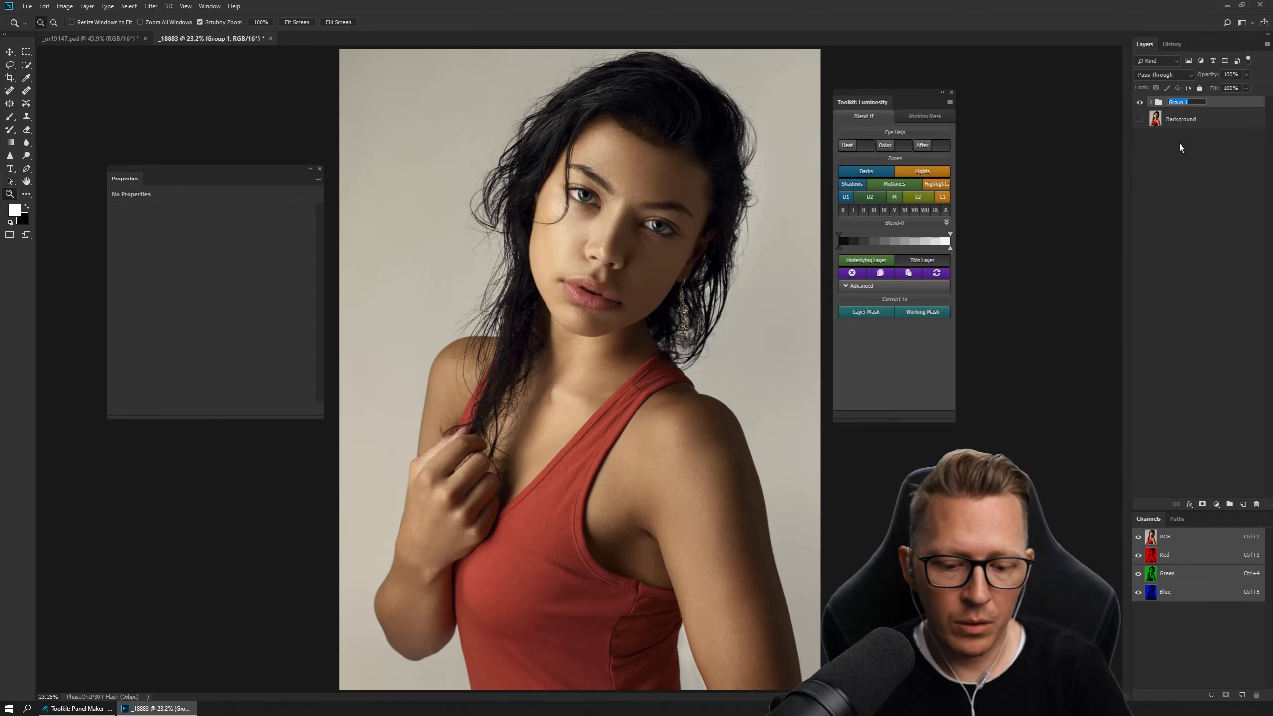
key("Return")
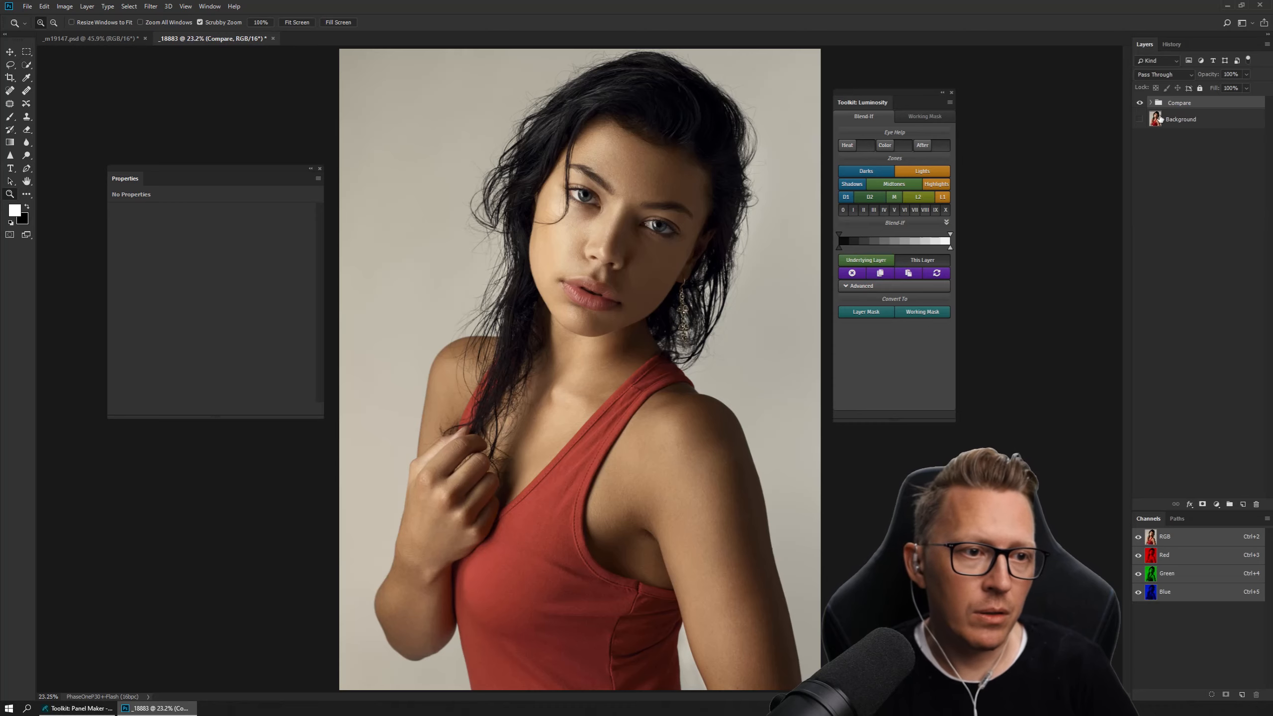
Expand the Compare group and make B&W Adj visible beneath the Color layer.
left_click(1151, 104)
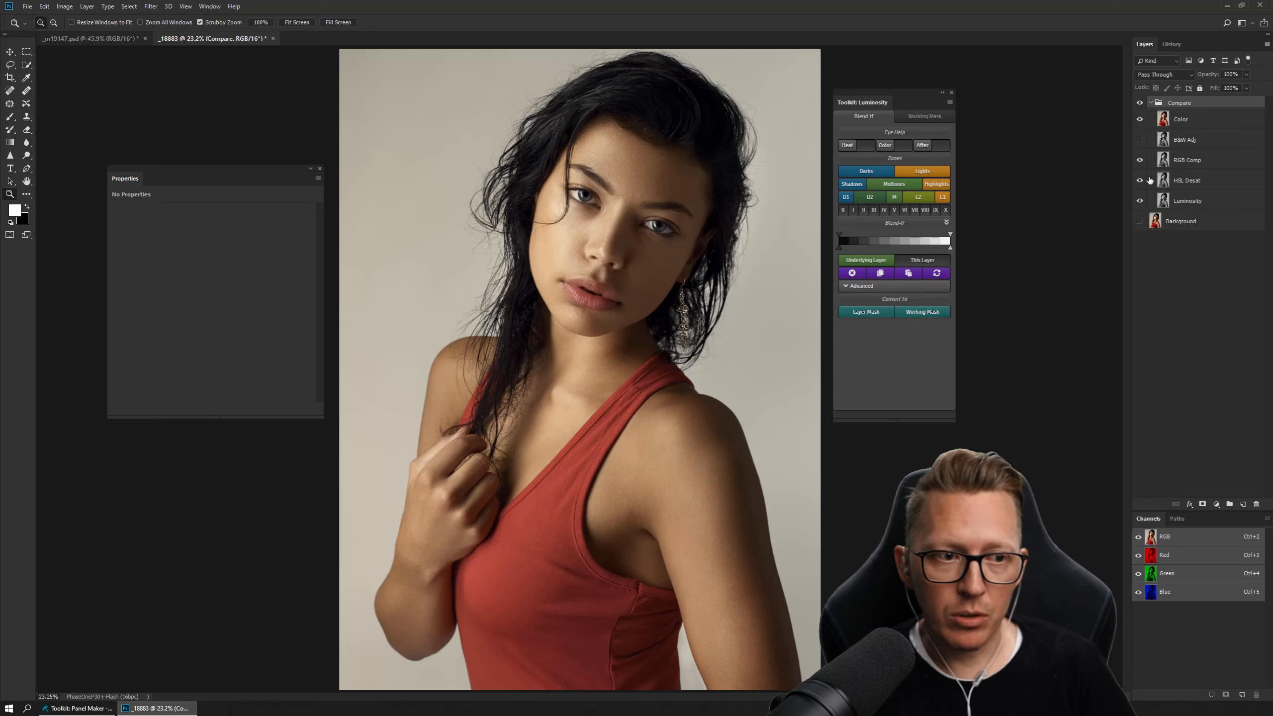
left_click(1140, 140)
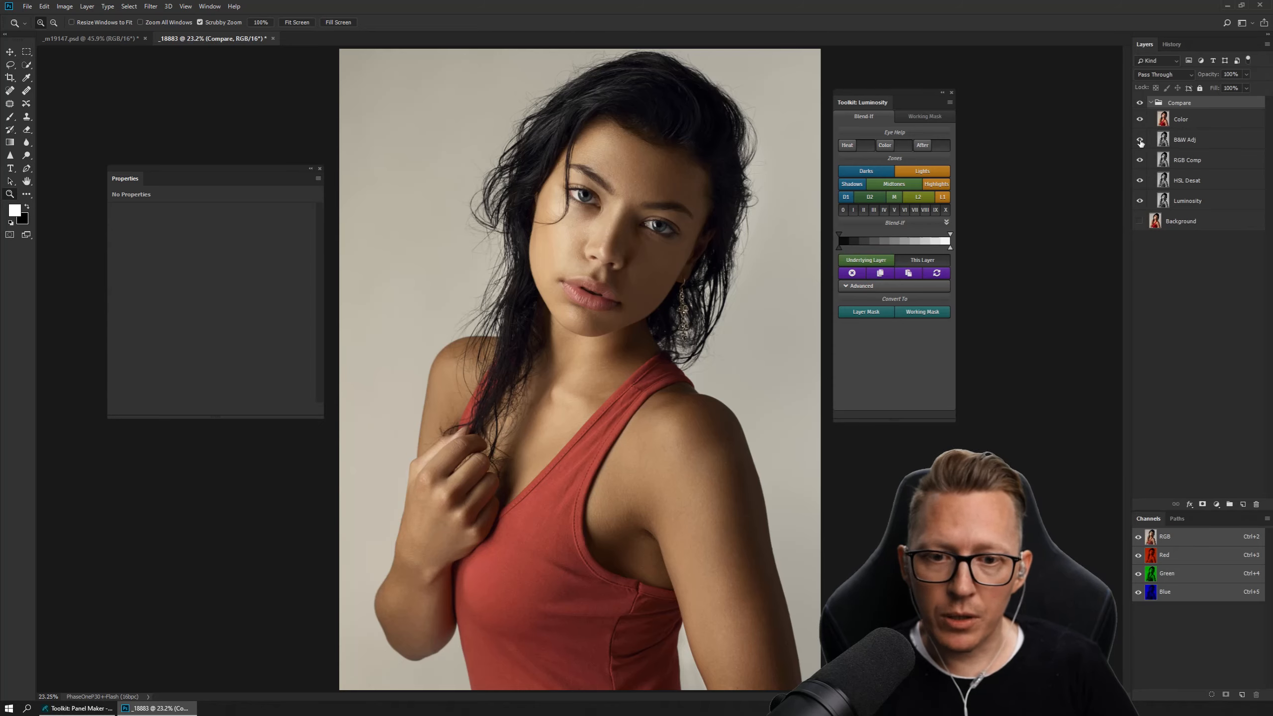
Make the Background layer visible and toggle the Compare group's visibility repeatedly to compare the B&W Adj version with the original.
left_click(1140, 103)
left_click(1140, 221)
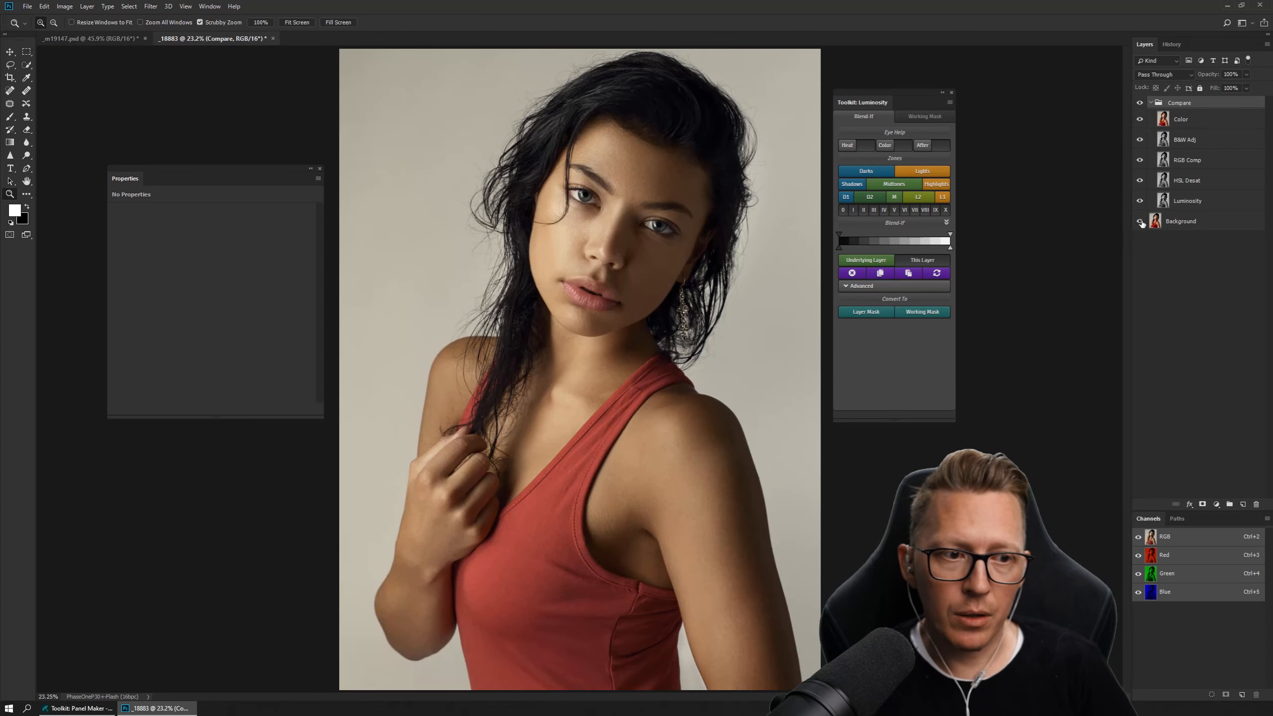
left_click(1140, 106)
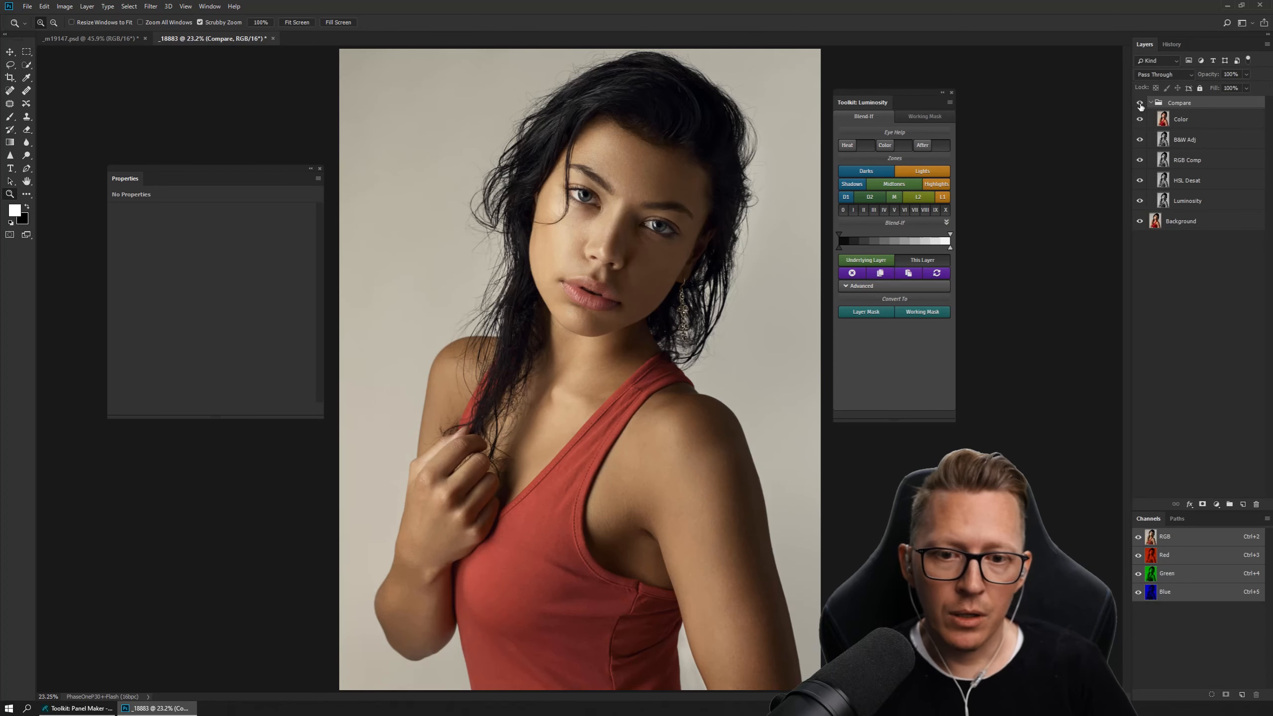
left_click(1141, 105)
left_click(1140, 105)
left_click(1140, 105)
left_click(1141, 105)
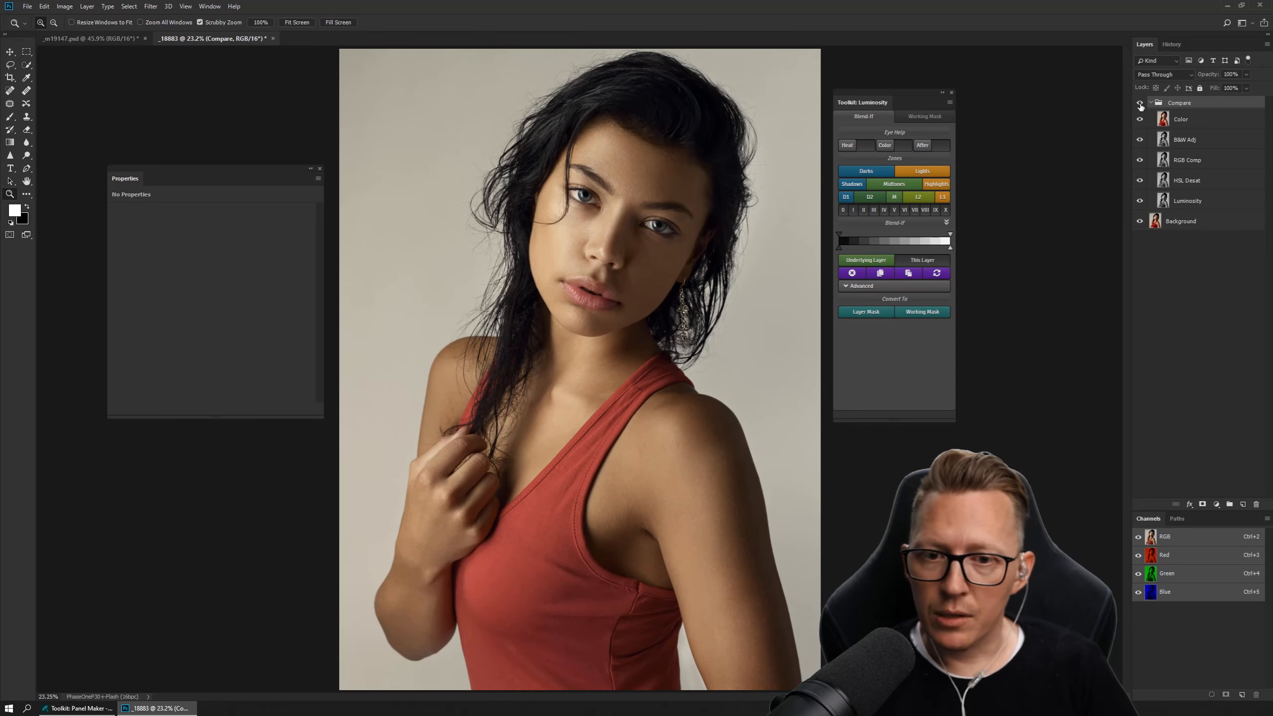
left_click(1141, 106)
left_click(1140, 106)
left_click(1140, 105)
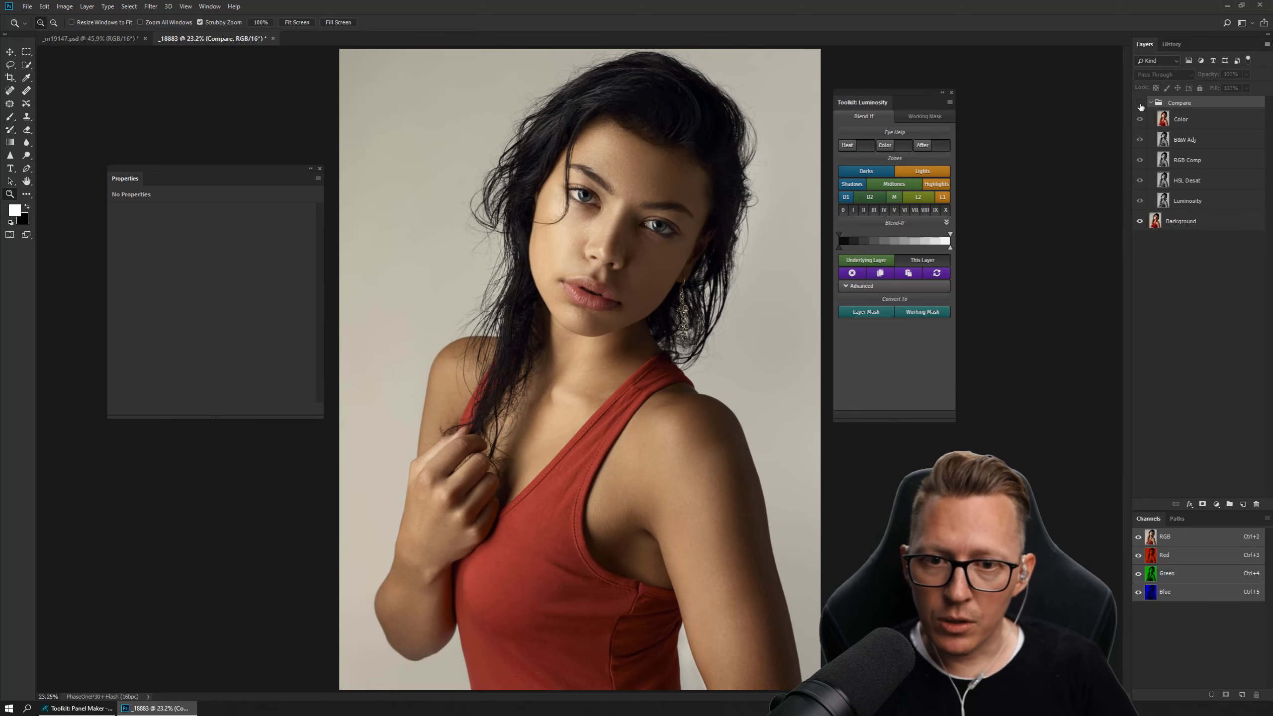
left_click(1141, 104)
left_click(1141, 105)
left_click(1141, 105)
left_click(1140, 106)
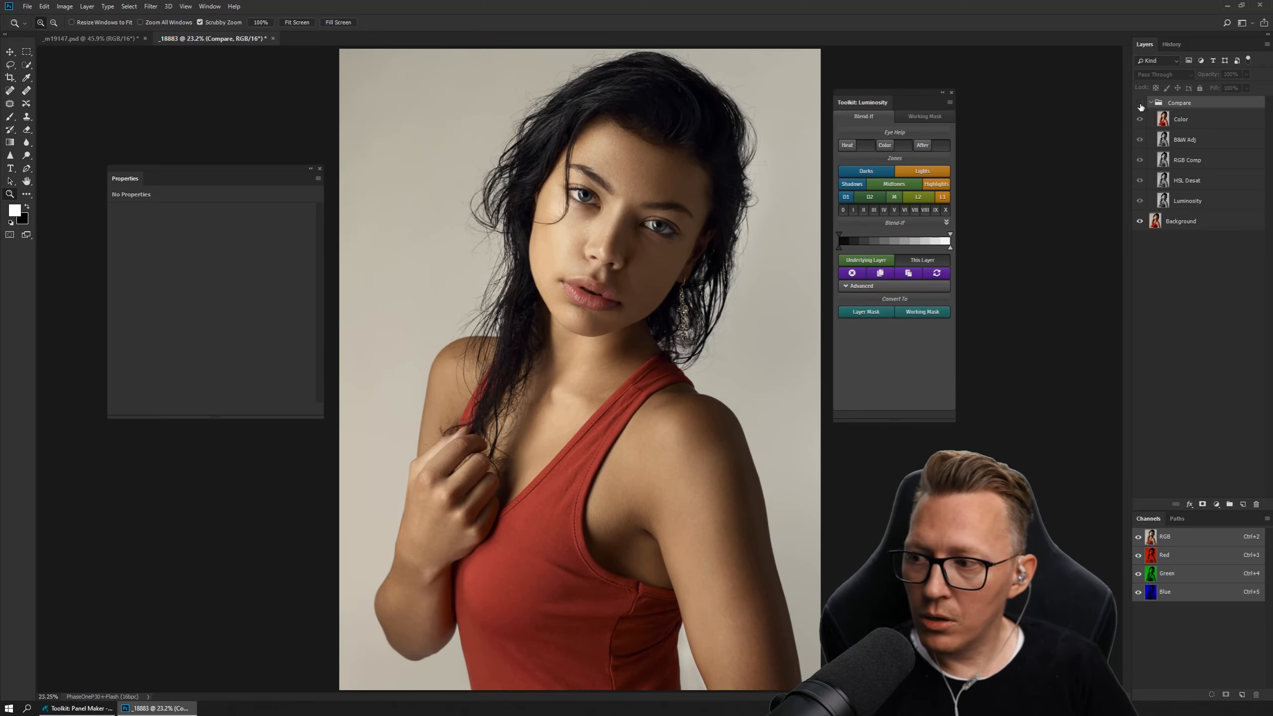
left_click(1141, 105)
left_click(1141, 105)
left_click(1141, 105)
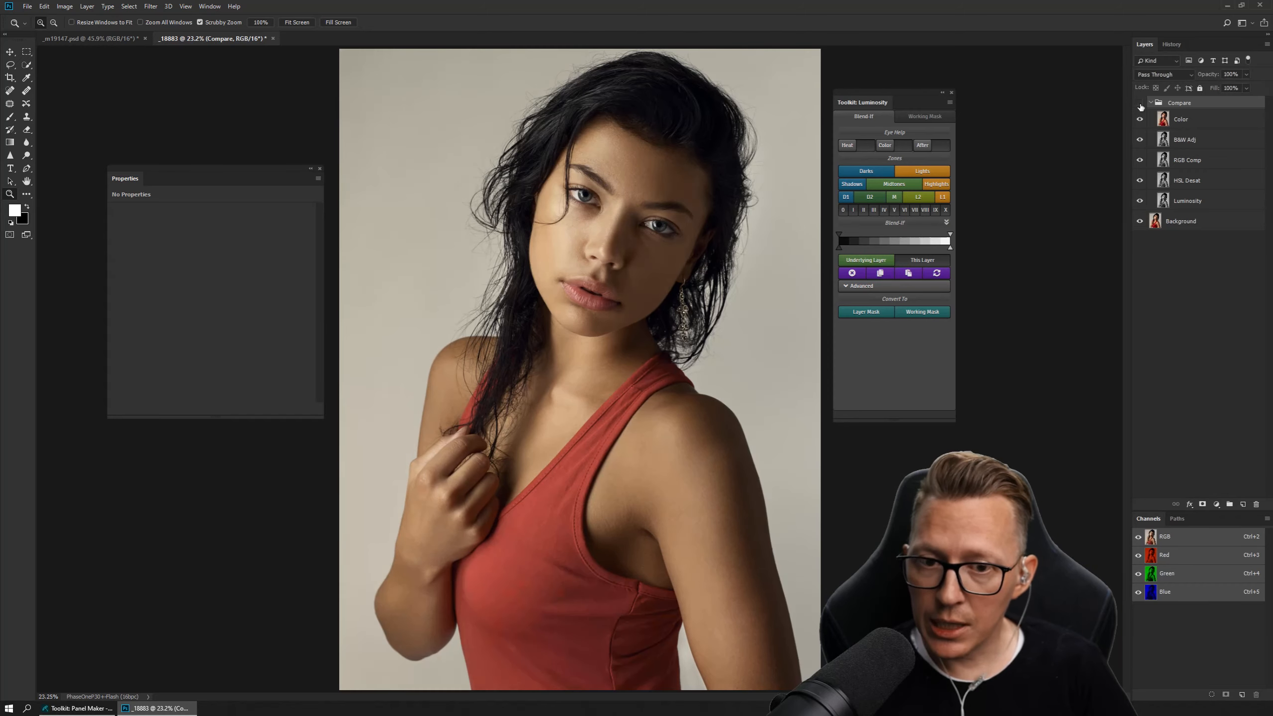
left_click(1140, 106)
left_click(1140, 105)
left_click(1141, 105)
left_click(1140, 106)
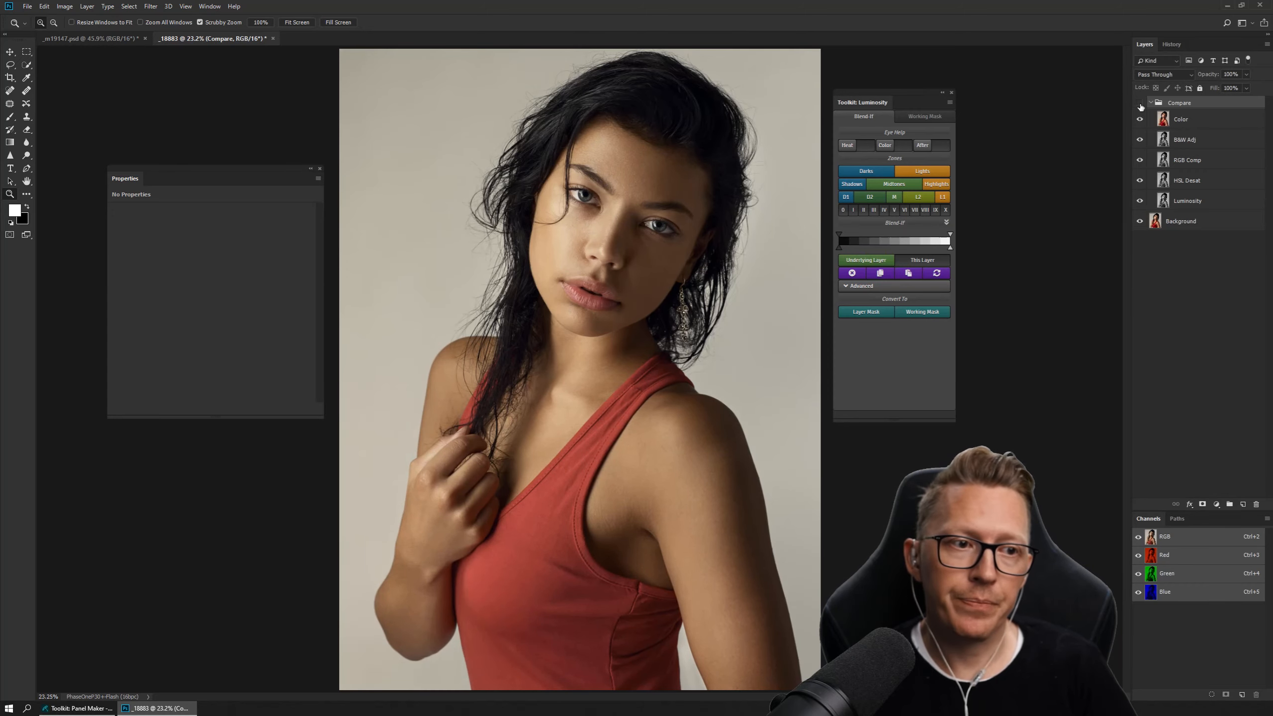
left_click(1141, 105)
left_click(1141, 106)
Hide B&W Adj and toggle the Compare group on and off to compare the RGB Comp version with the original.
left_click(1141, 141)
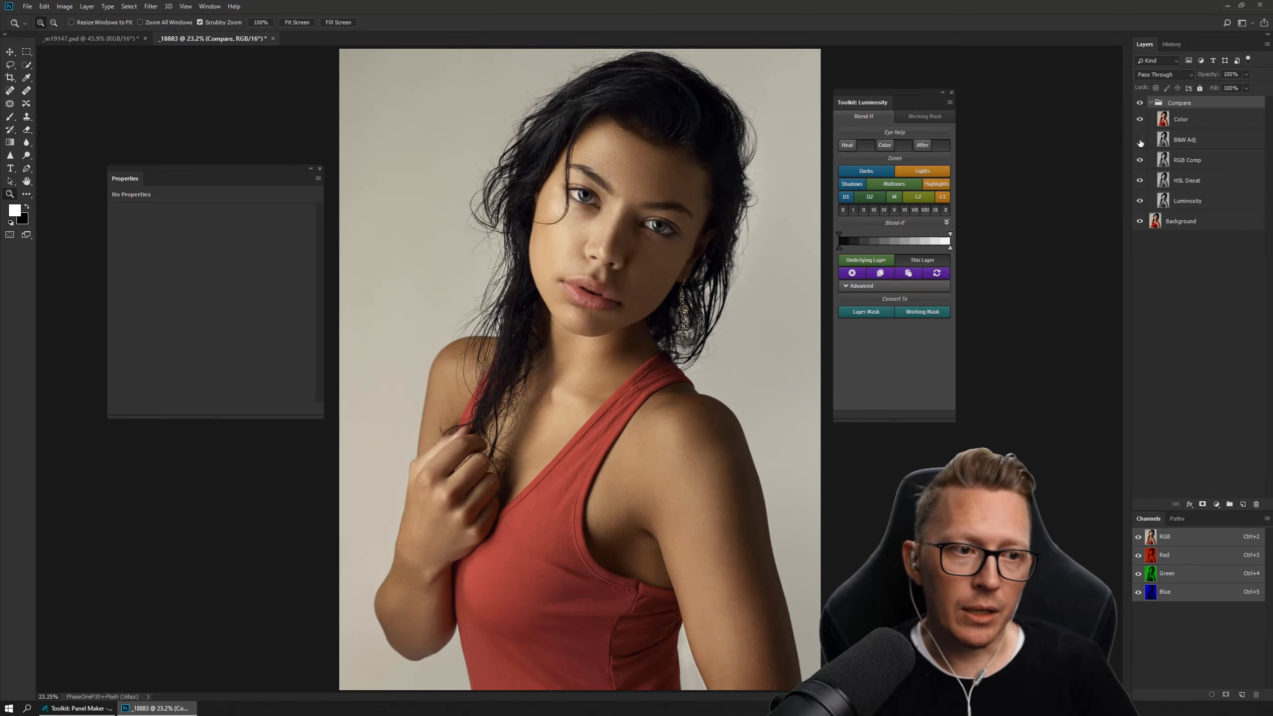
left_click(1140, 104)
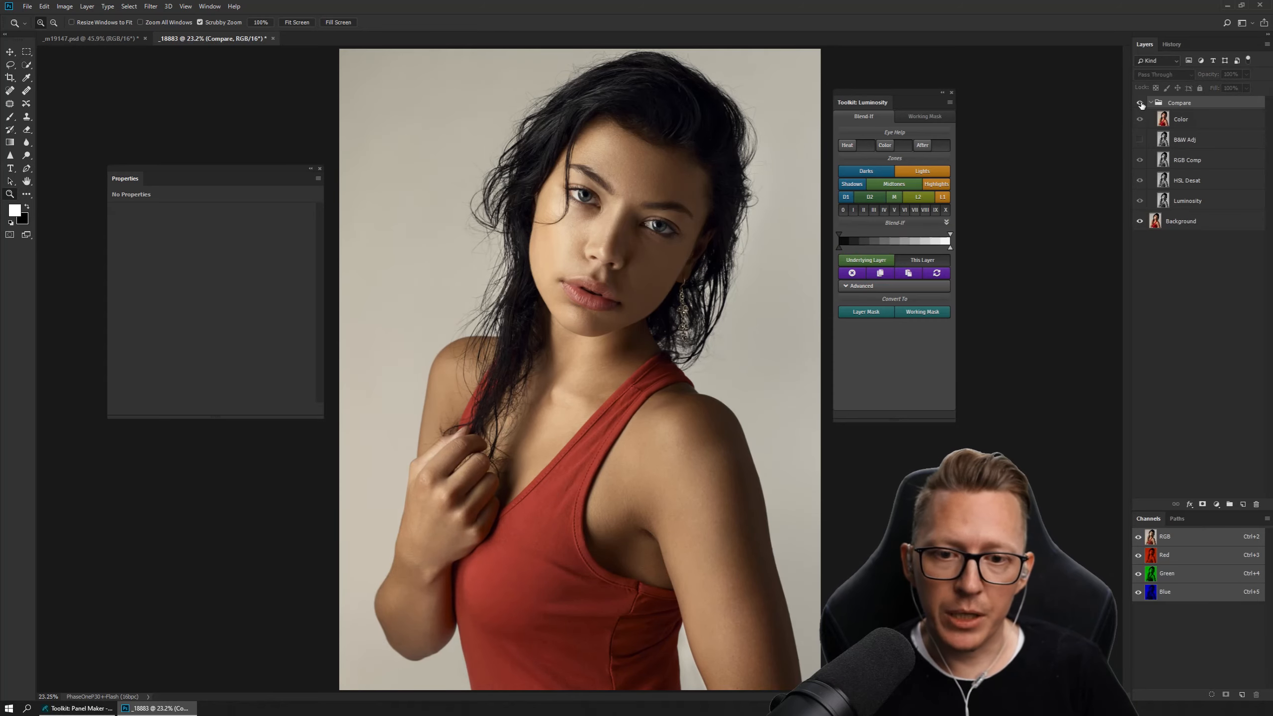
left_click(1140, 104)
left_click(1141, 104)
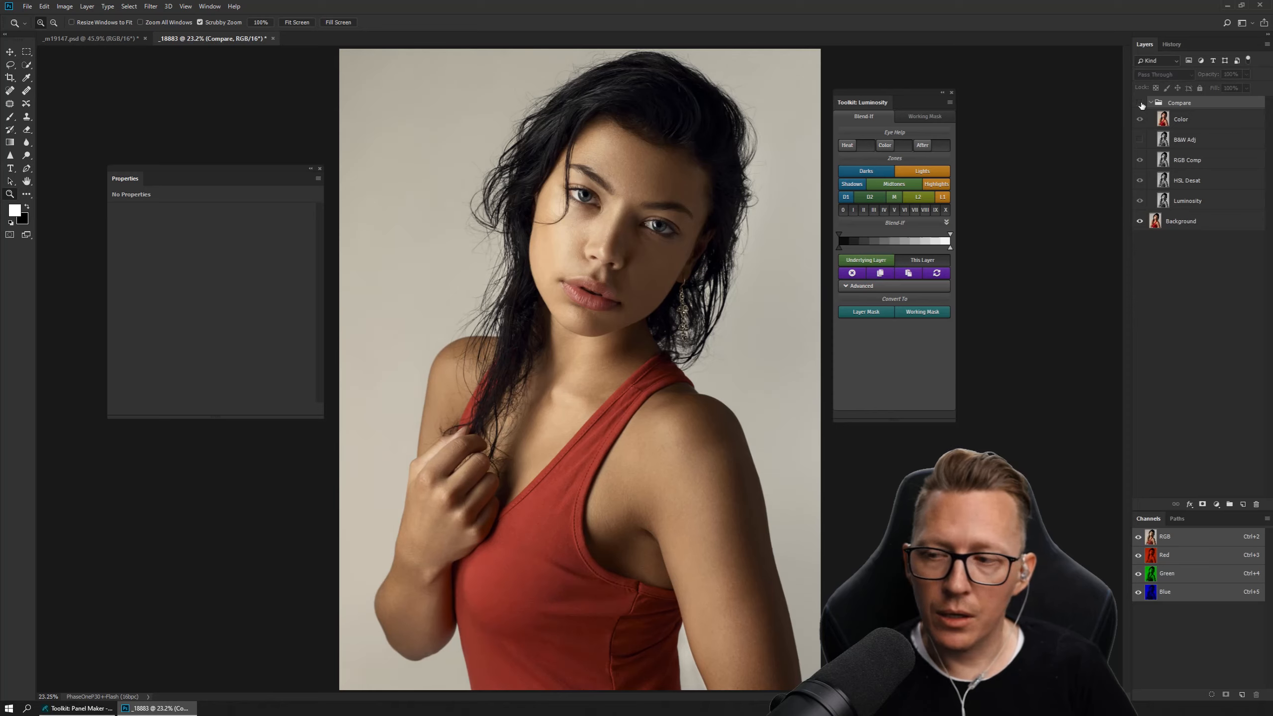
left_click(1142, 105)
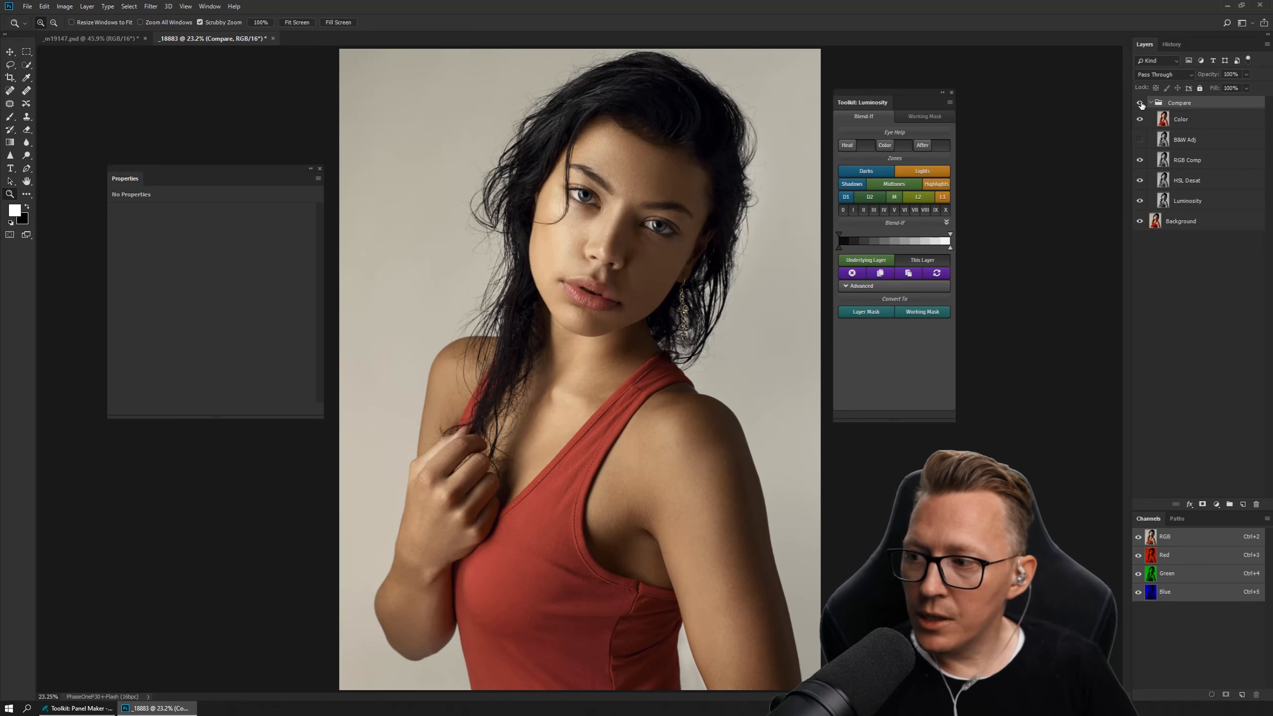
left_click(1141, 105)
left_click(1141, 105)
left_click(1142, 105)
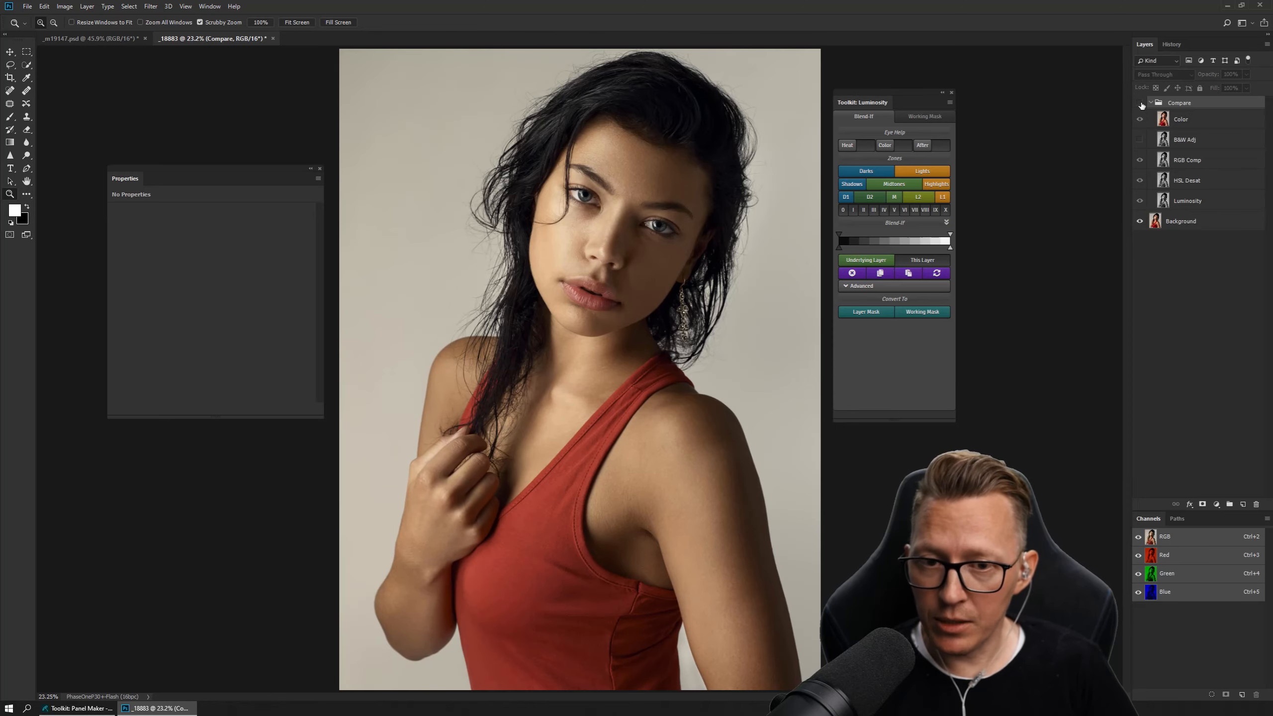
left_click(1142, 106)
left_click(1141, 106)
left_click(1142, 106)
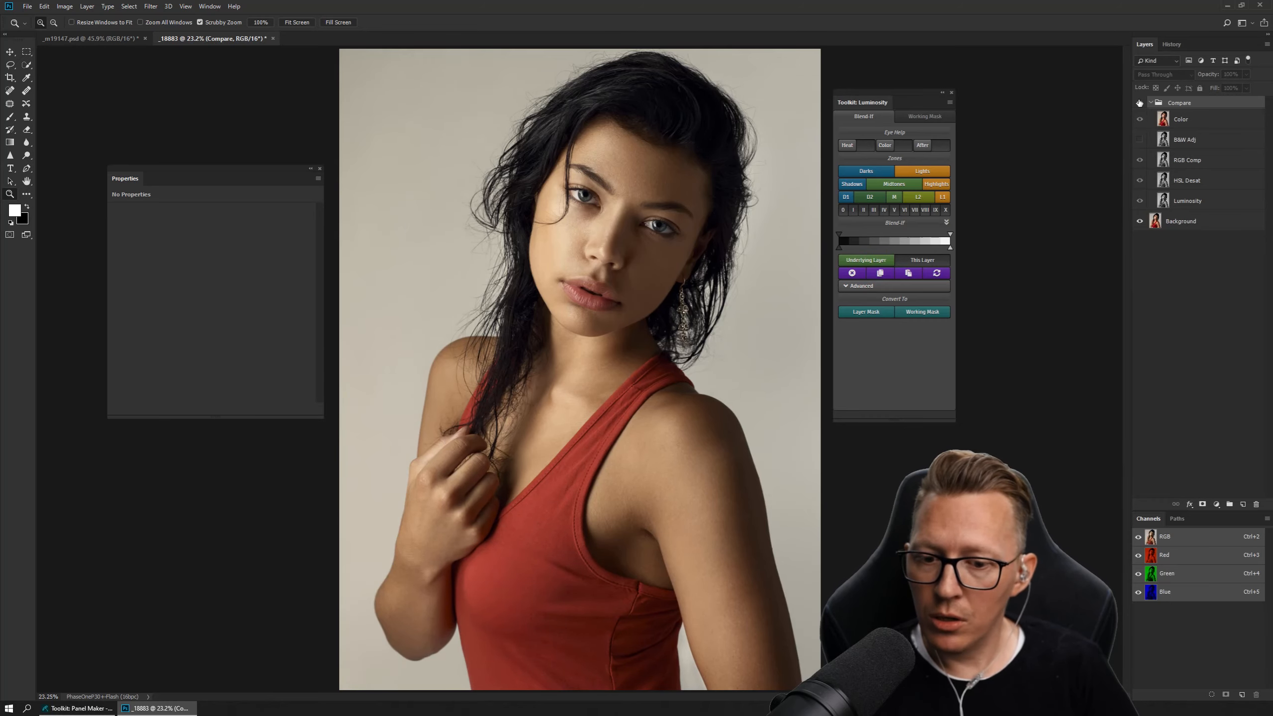
left_click(1140, 103)
left_click(1139, 103)
left_click(1140, 103)
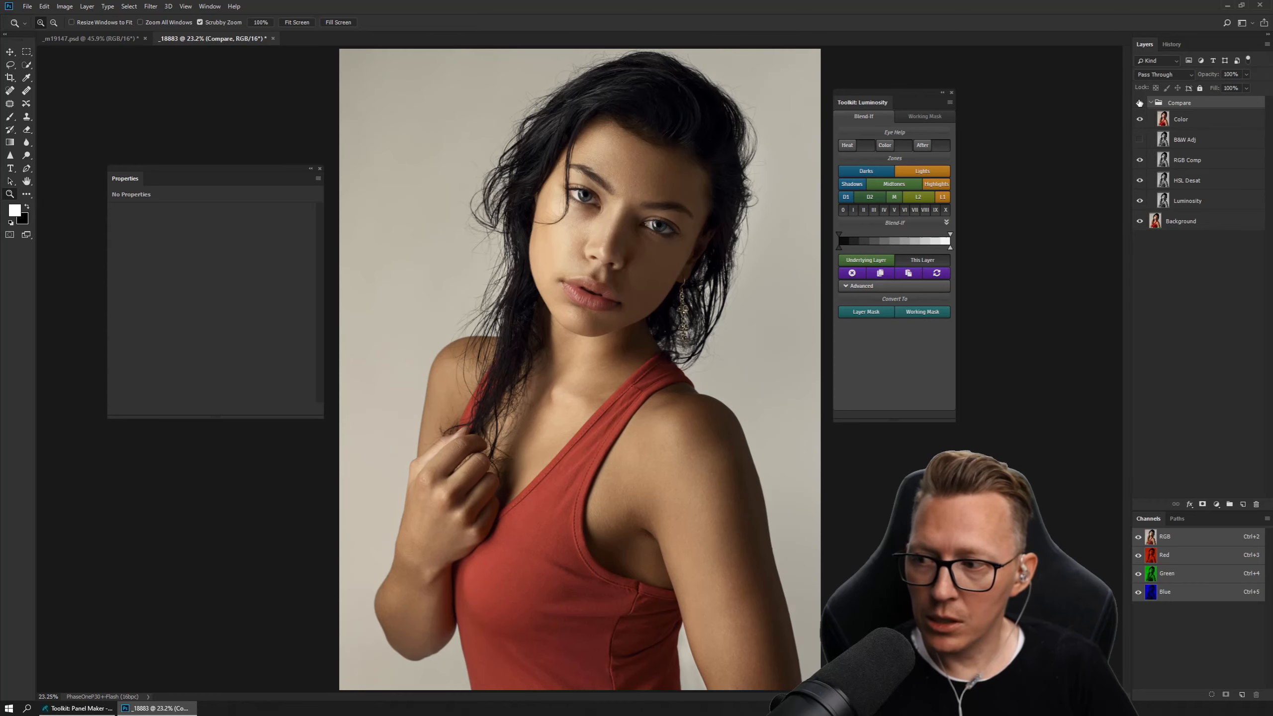
left_click(1140, 103)
left_click(1139, 103)
left_click(1140, 103)
left_click(1139, 103)
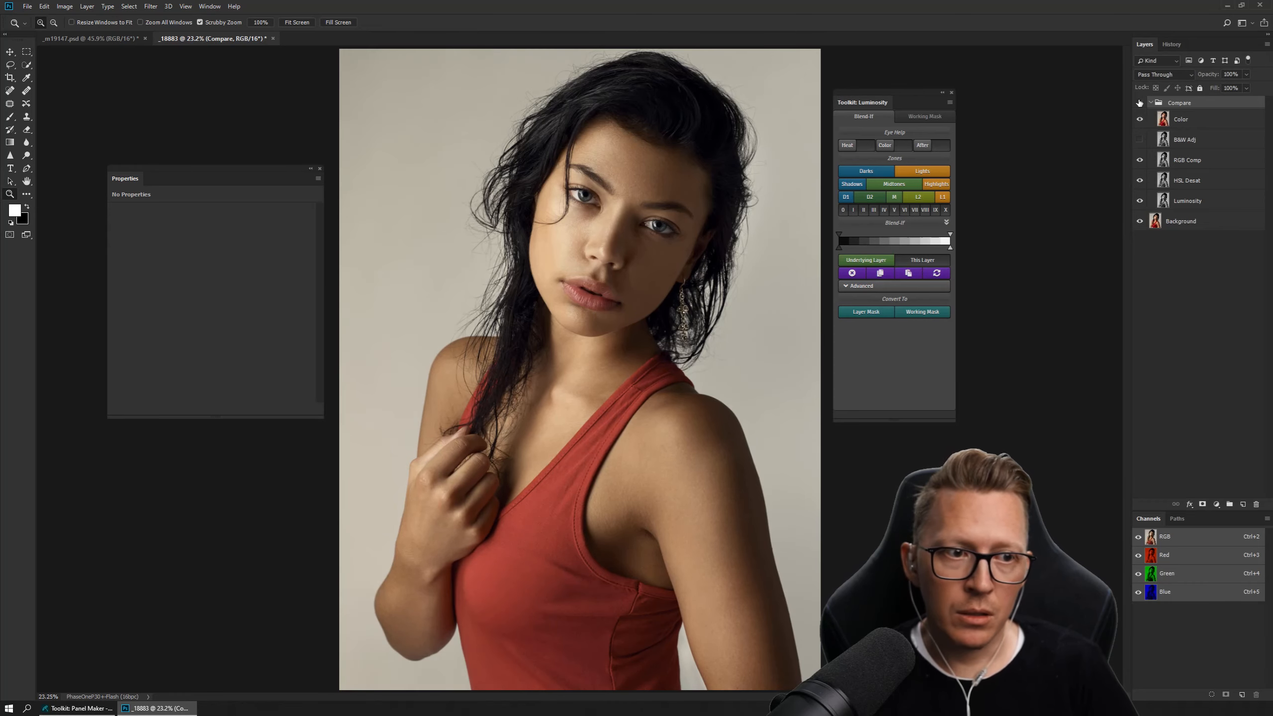
left_click(1139, 103)
left_click(1140, 103)
Hide RGB Comp, select HSL Desat, and toggle the Compare group's visibility to check the HSL Desat version against the original.
left_click(1140, 160)
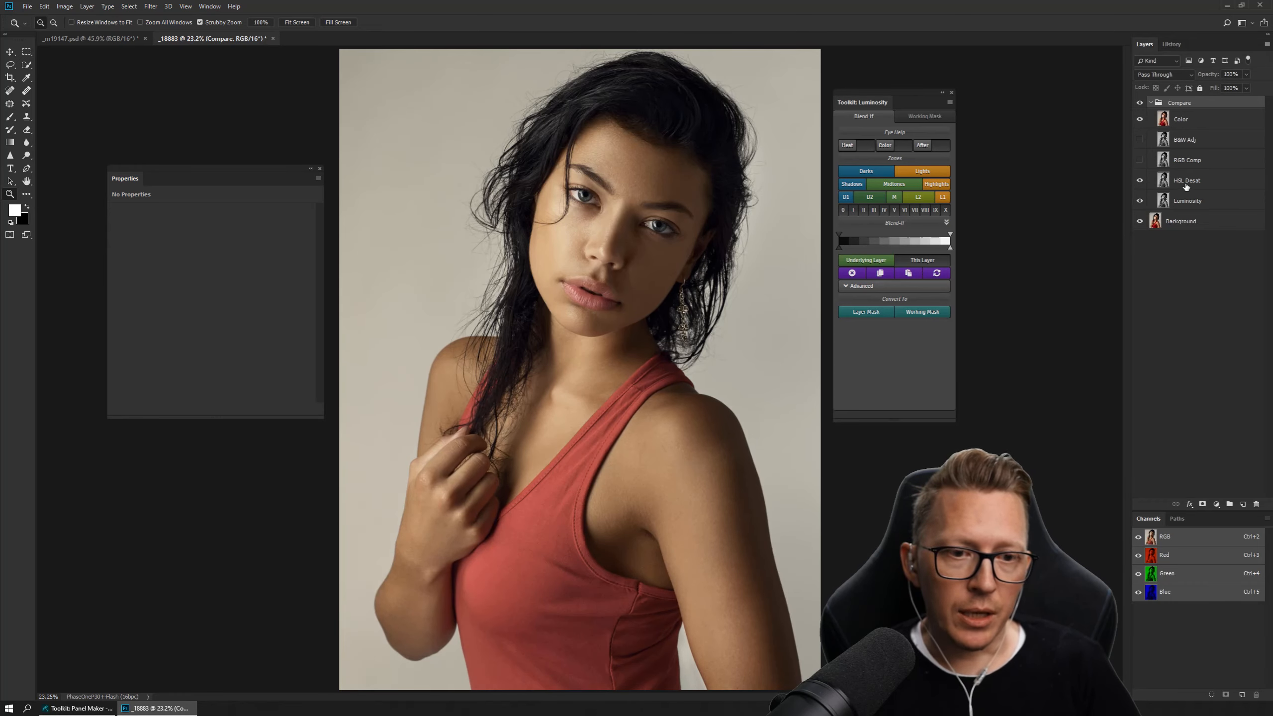
left_click(1202, 181)
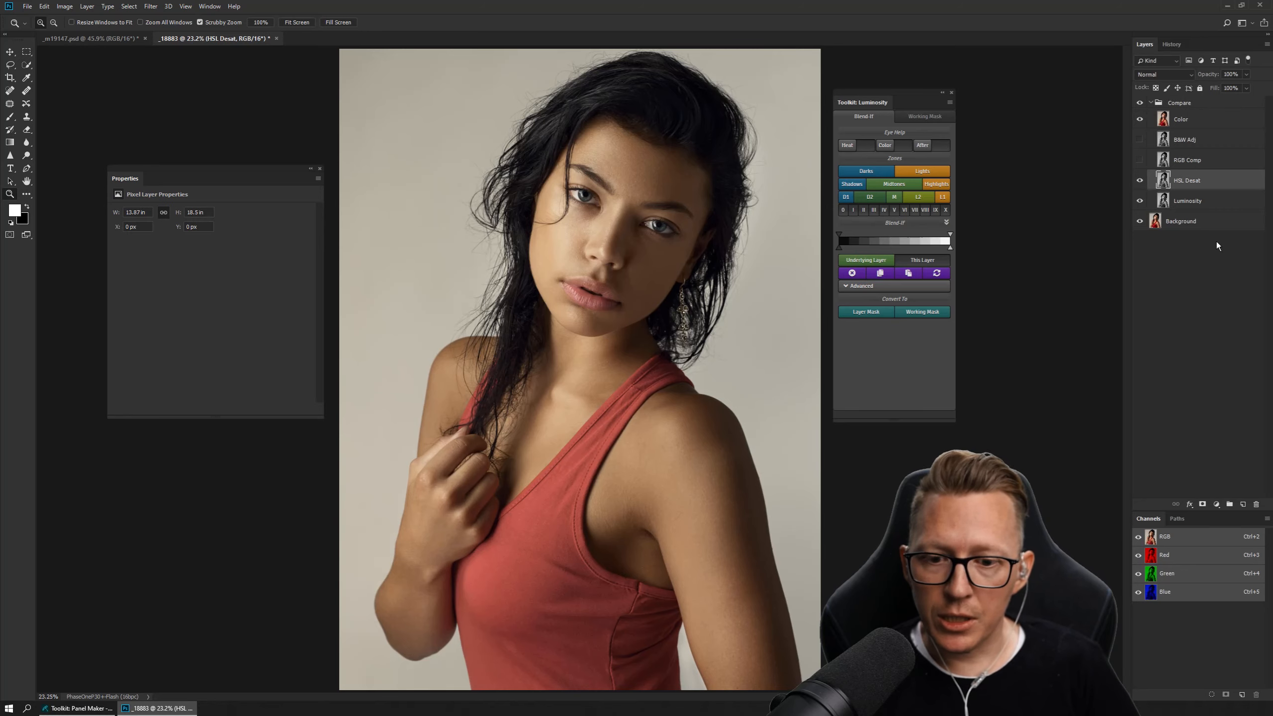
left_click(1140, 103)
left_click(1140, 103)
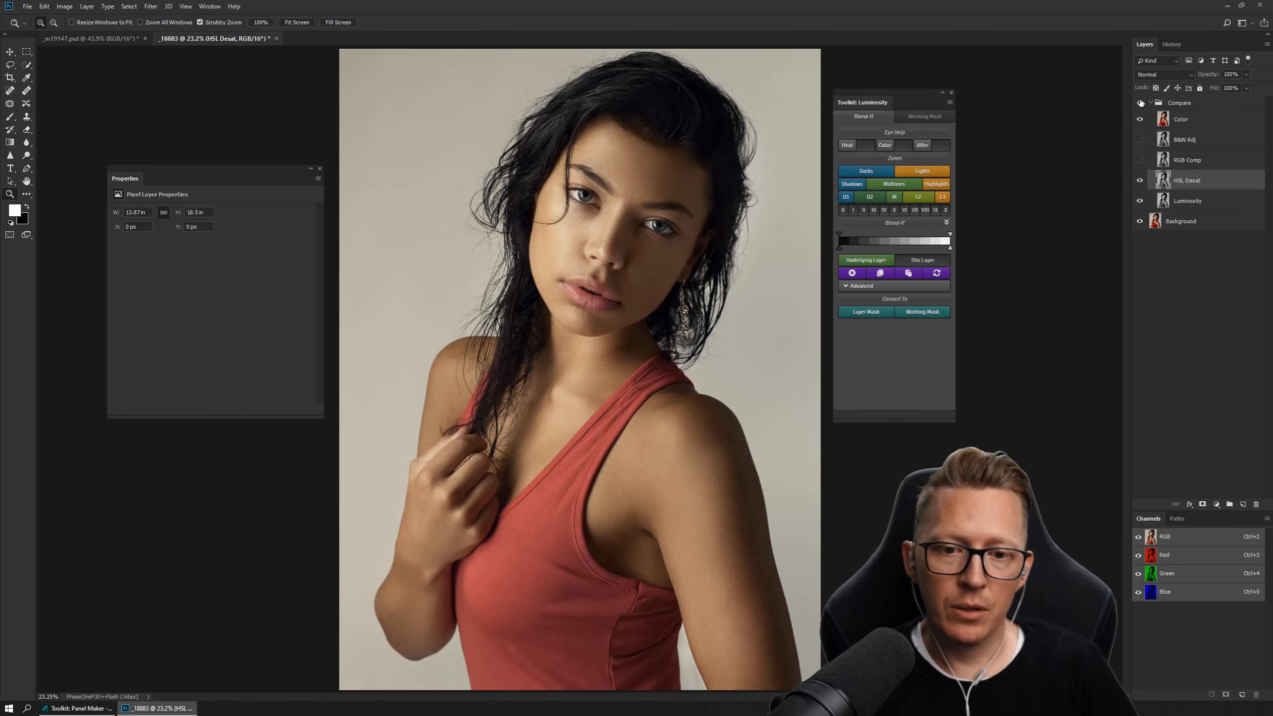
left_click(1141, 103)
left_click(1141, 103)
left_click(1140, 103)
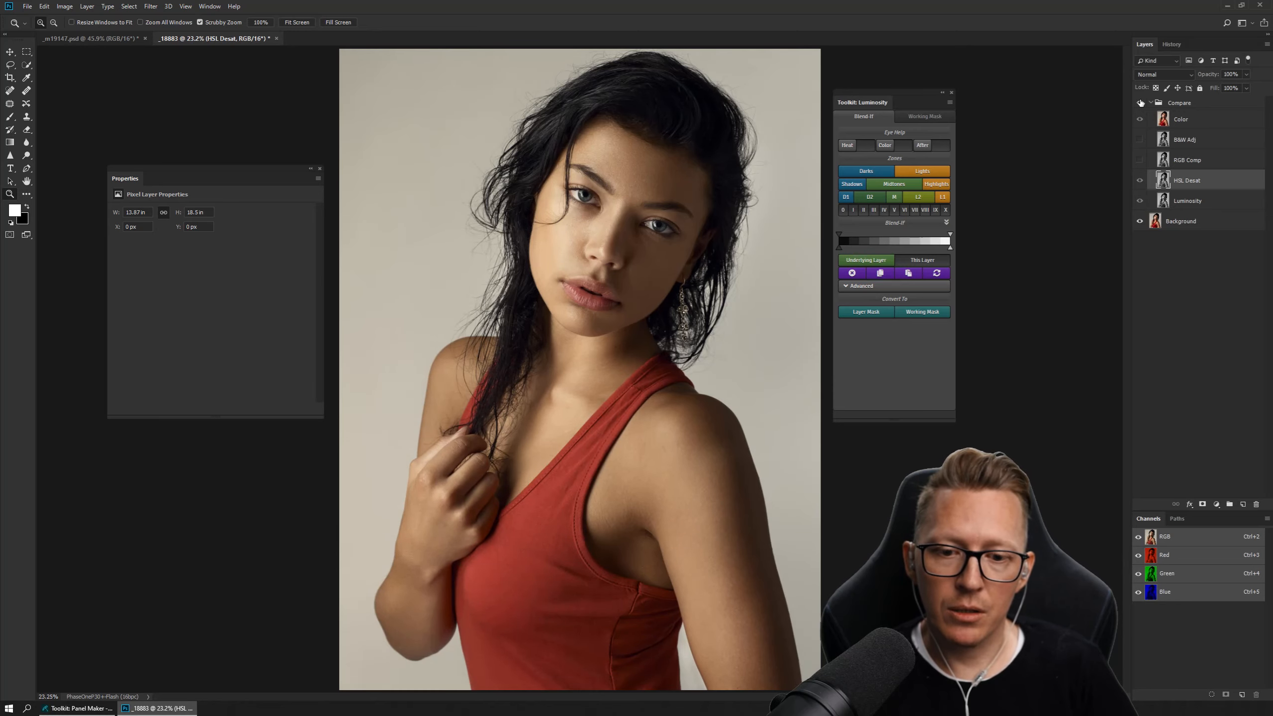
left_click(1140, 103)
left_click(1140, 103)
left_click(1140, 103)
left_click(1140, 103)
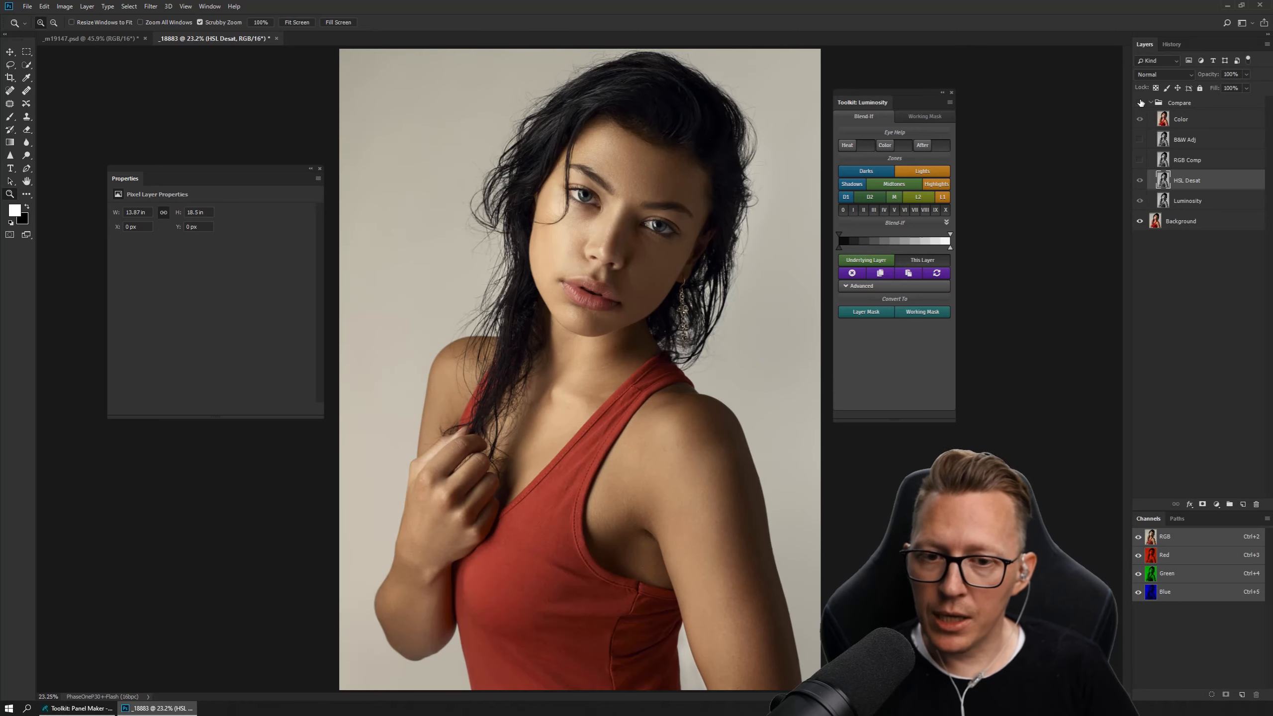
left_click(1140, 103)
left_click(1141, 103)
left_click(1140, 103)
left_click(1140, 103)
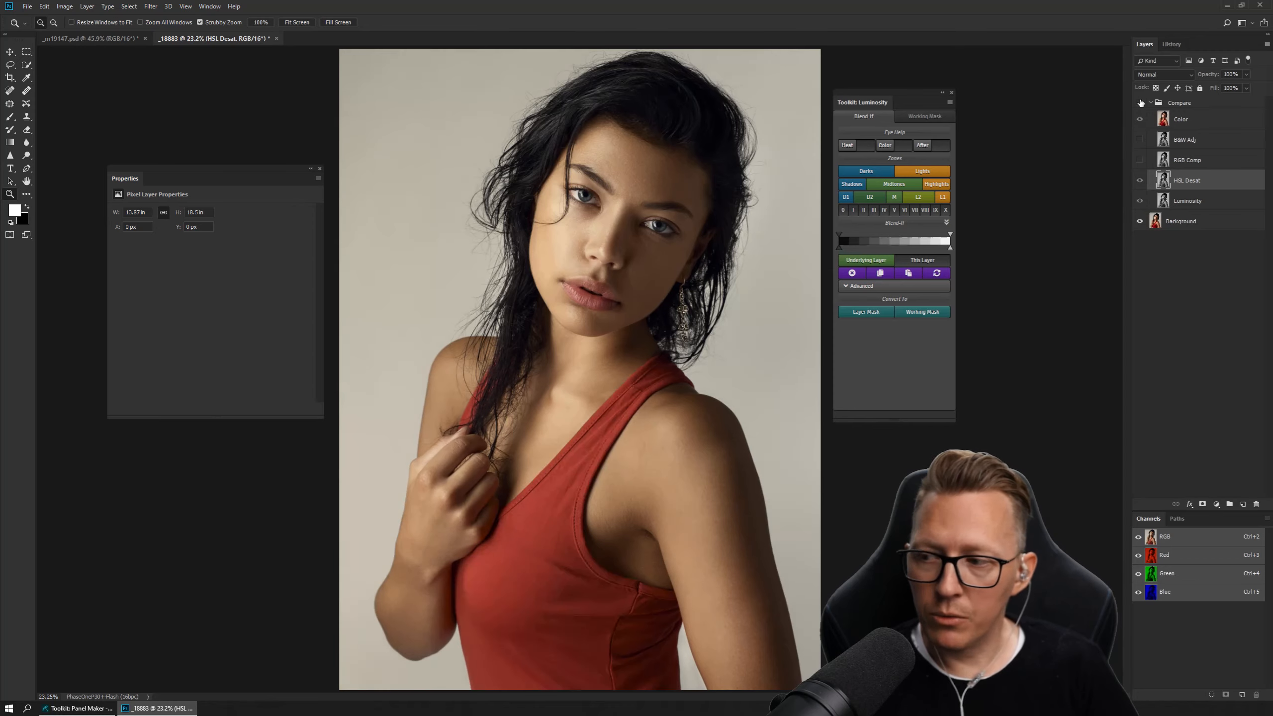
left_click(1141, 103)
left_click(1141, 103)
left_click(1141, 103)
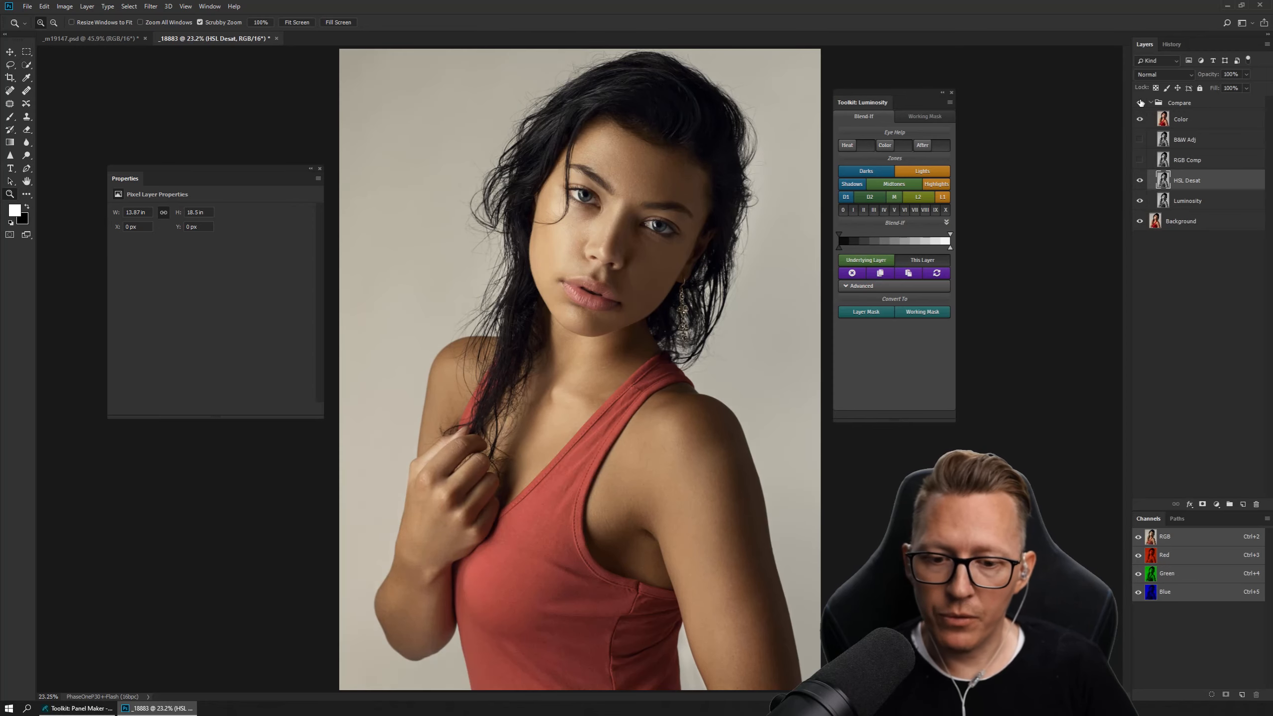
left_click(1140, 103)
left_click(1140, 103)
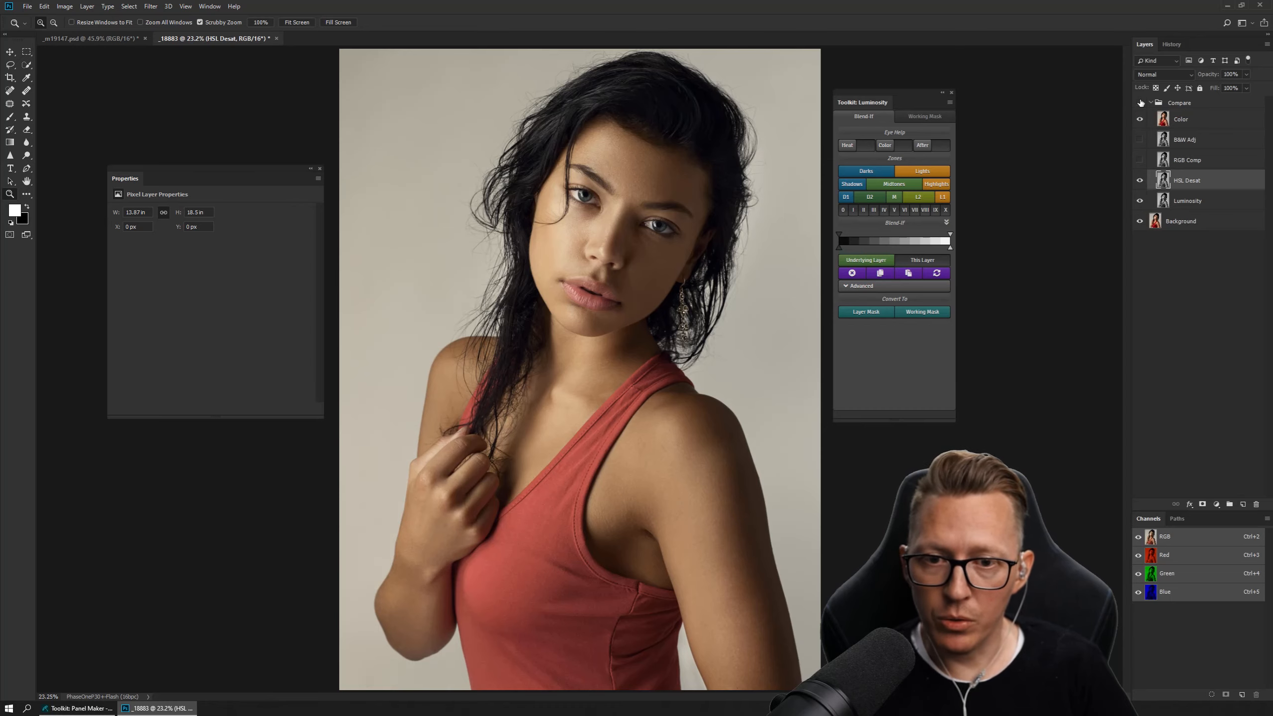
left_click(1140, 103)
left_click(1140, 103)
left_click(1141, 103)
left_click(1141, 102)
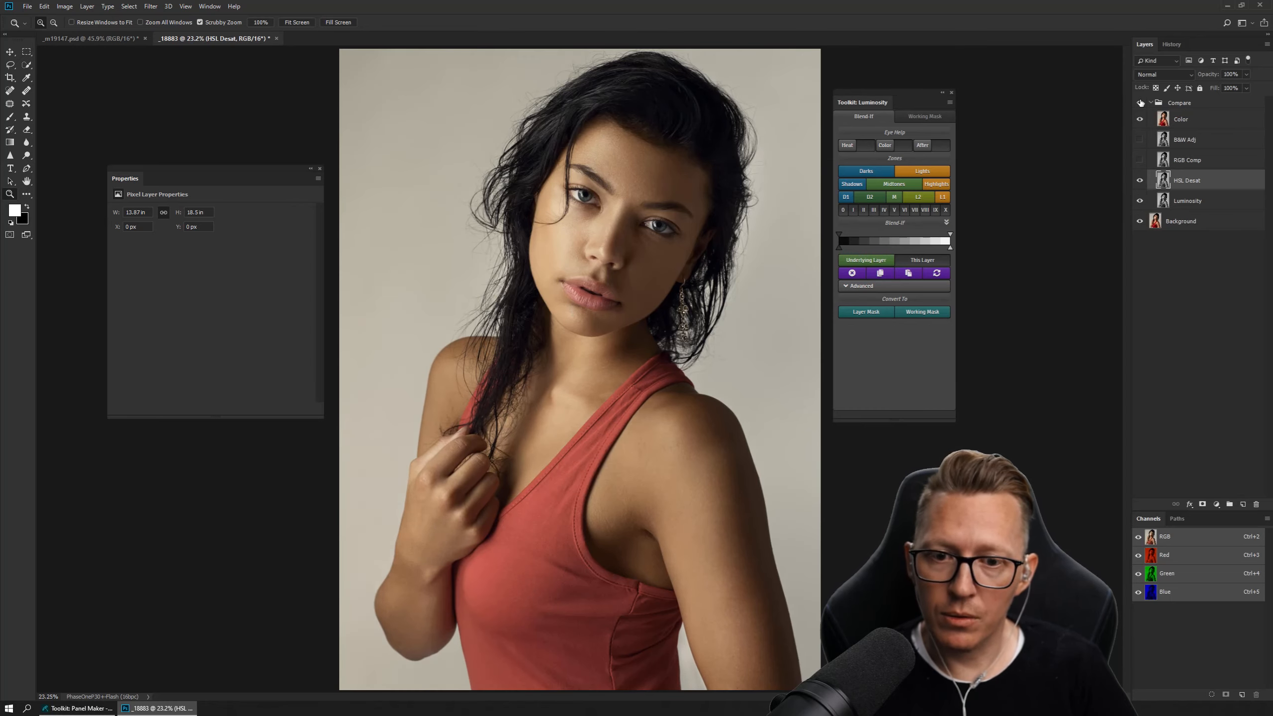
left_click(1141, 103)
left_click(1140, 103)
left_click(1141, 103)
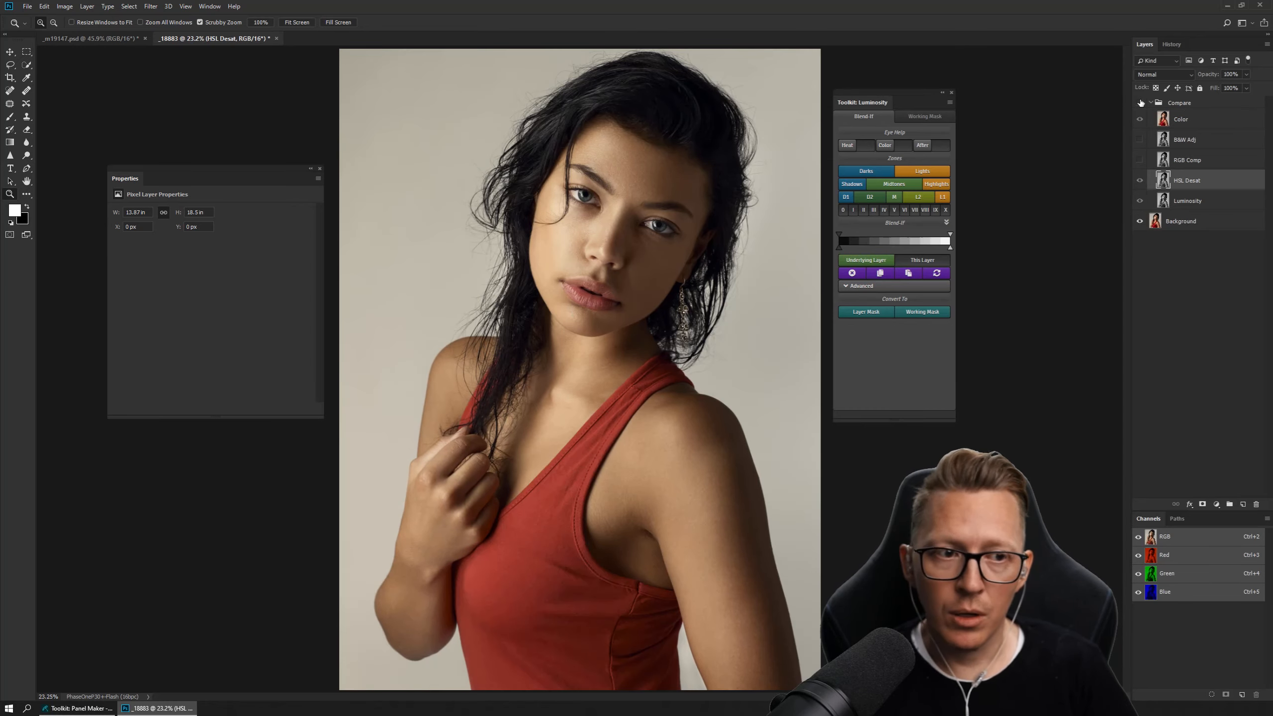
left_click(1140, 103)
left_click(1141, 103)
left_click(1140, 103)
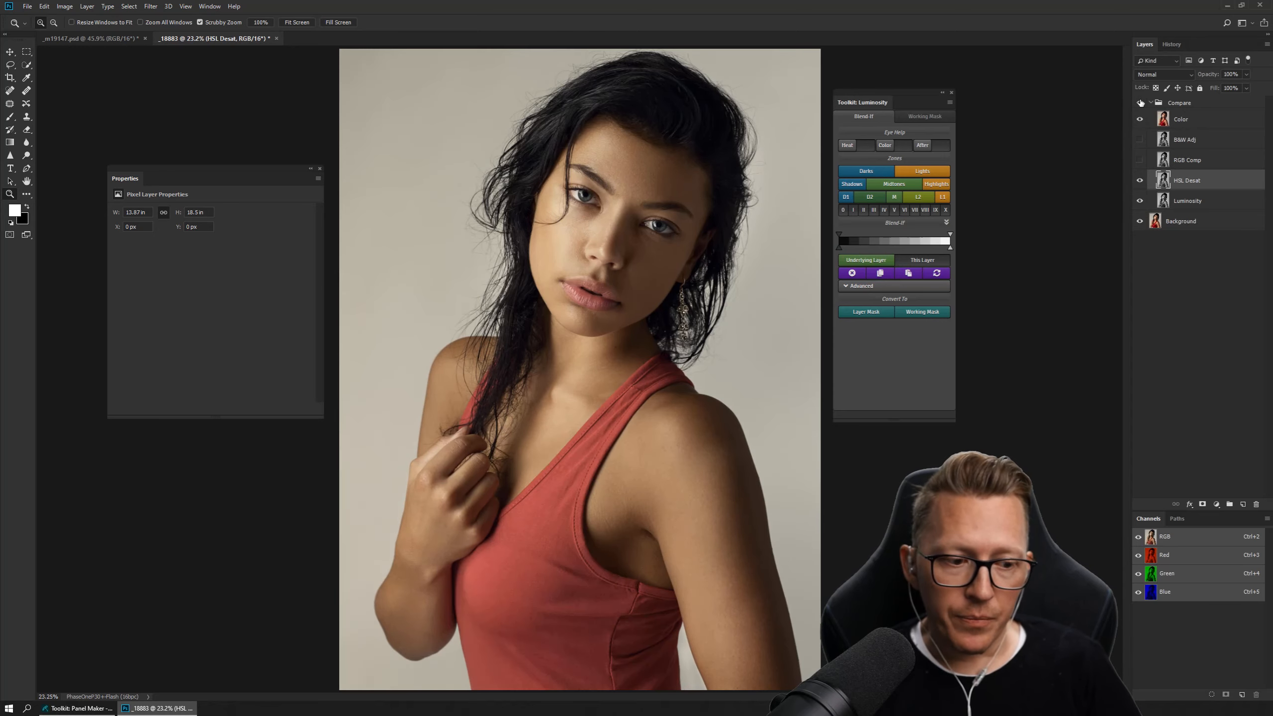
left_click(1141, 103)
left_click(1140, 103)
left_click(1140, 103)
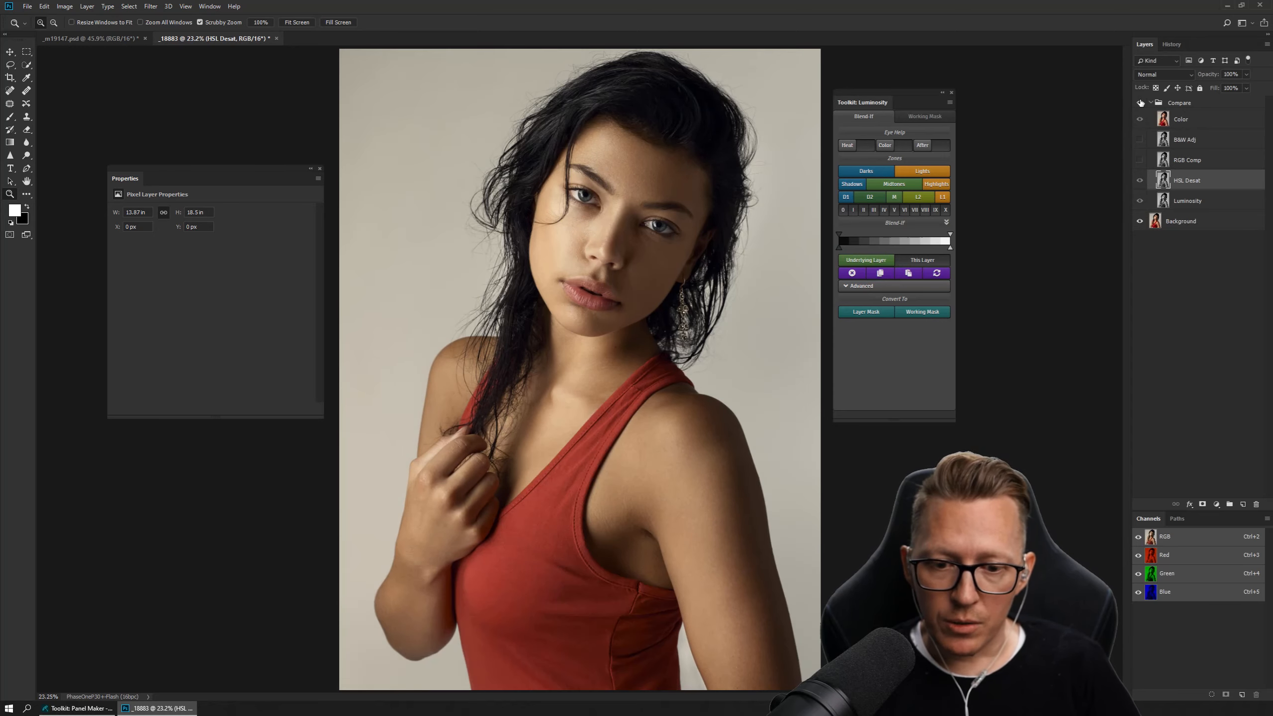
left_click(1140, 103)
left_click(1140, 103)
left_click(1141, 103)
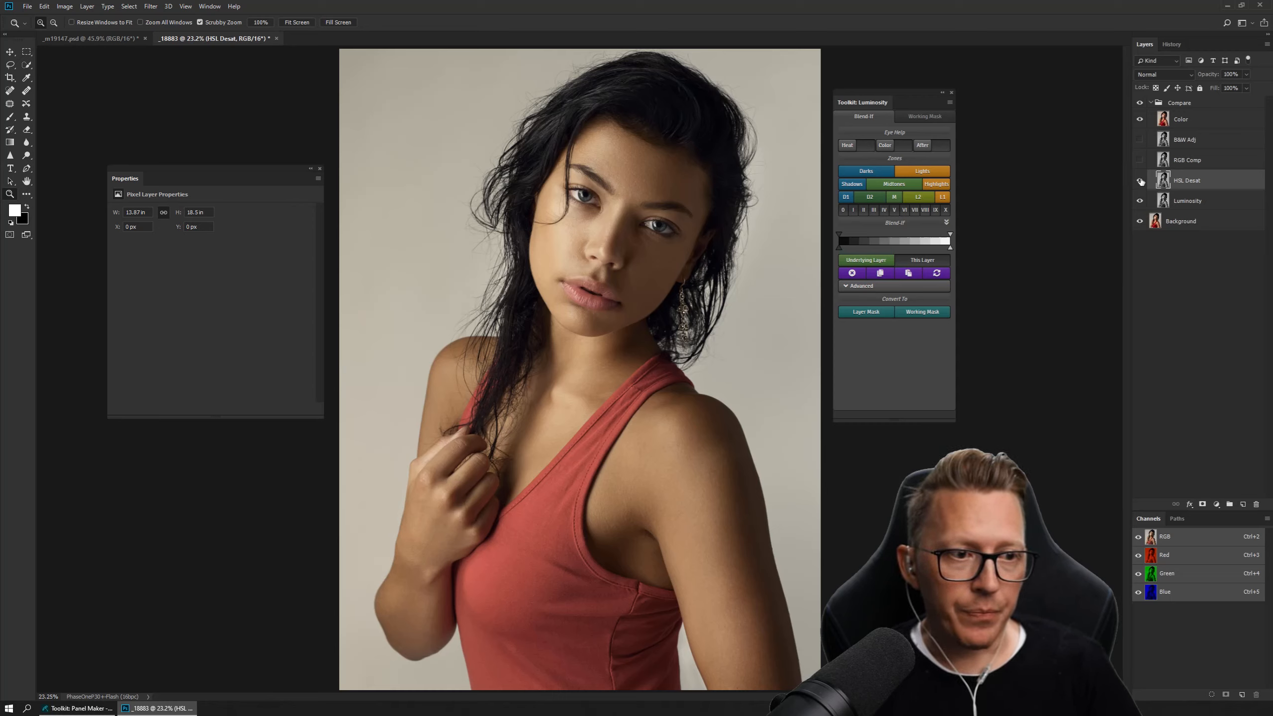
left_click(1140, 103)
left_click(1139, 103)
left_click(1139, 104)
left_click(1139, 104)
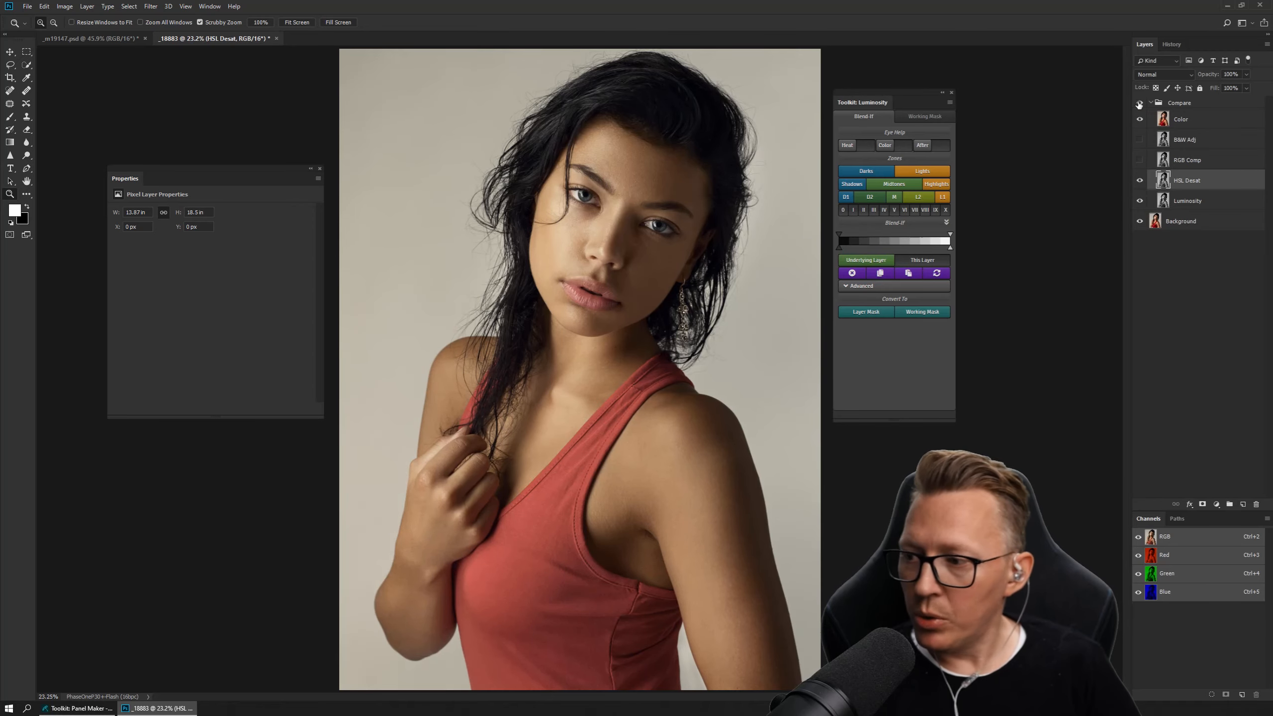
left_click(1139, 103)
left_click(1139, 104)
left_click(1139, 103)
left_click(1139, 104)
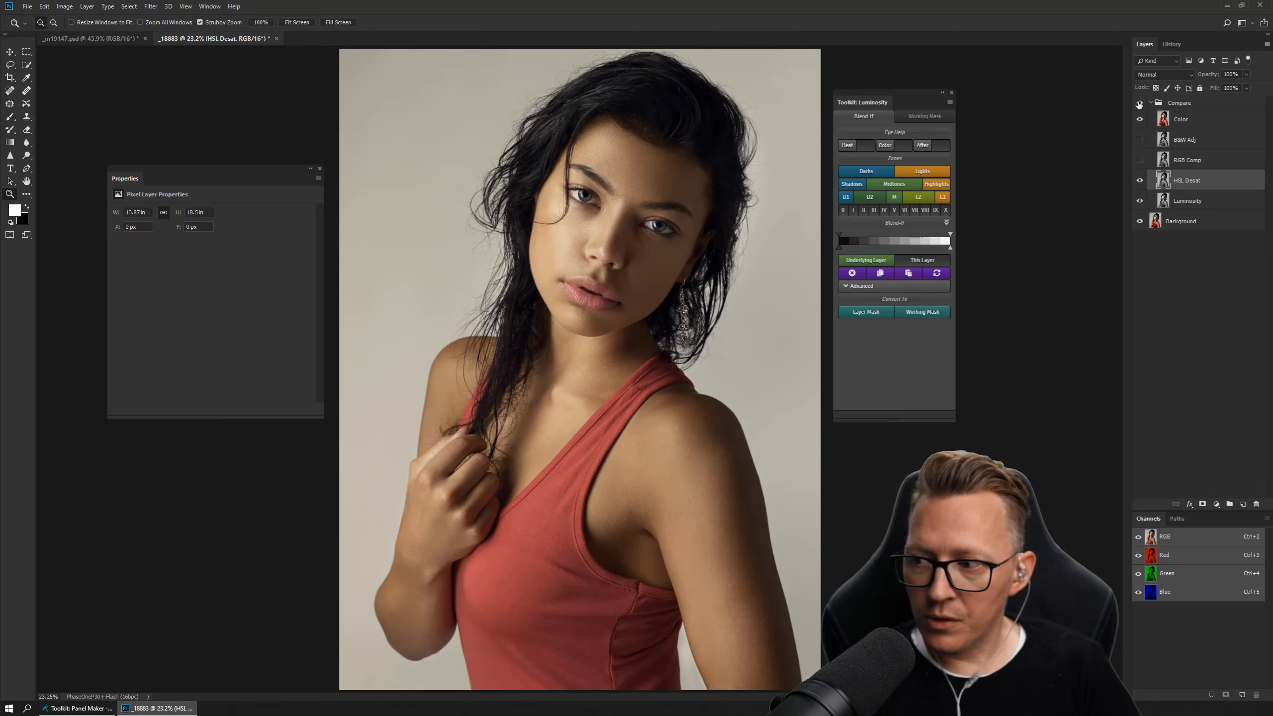
left_click(1139, 103)
left_click(1139, 103)
left_click(1139, 104)
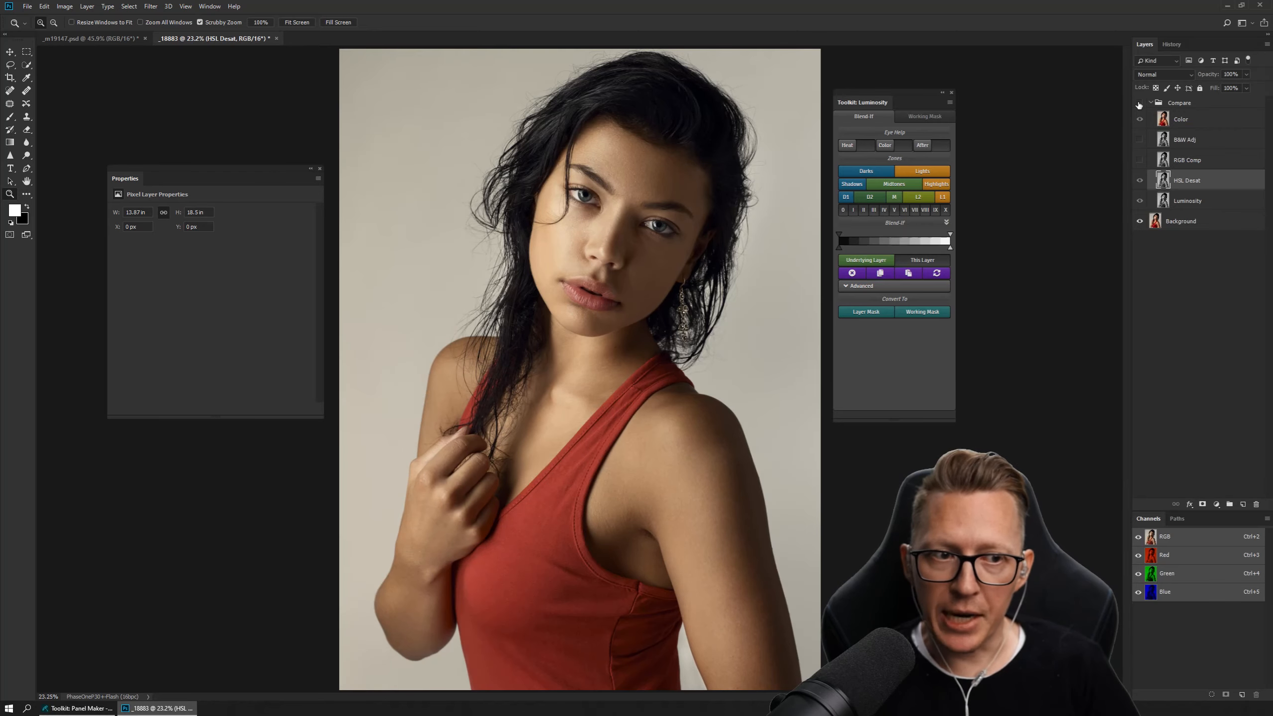
left_click(1139, 104)
Hide HSL Desat, then delete the whole Compare group so only the Background layer is left.
left_click(1139, 181)
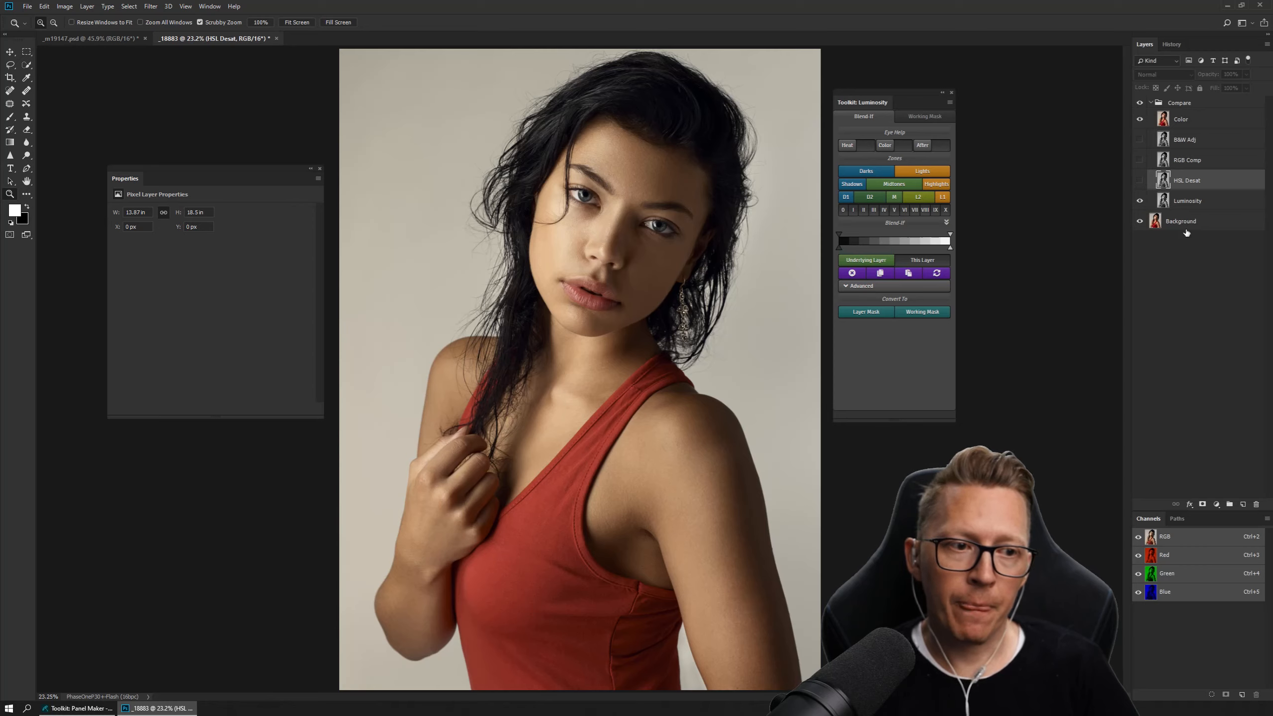
left_click(1191, 103)
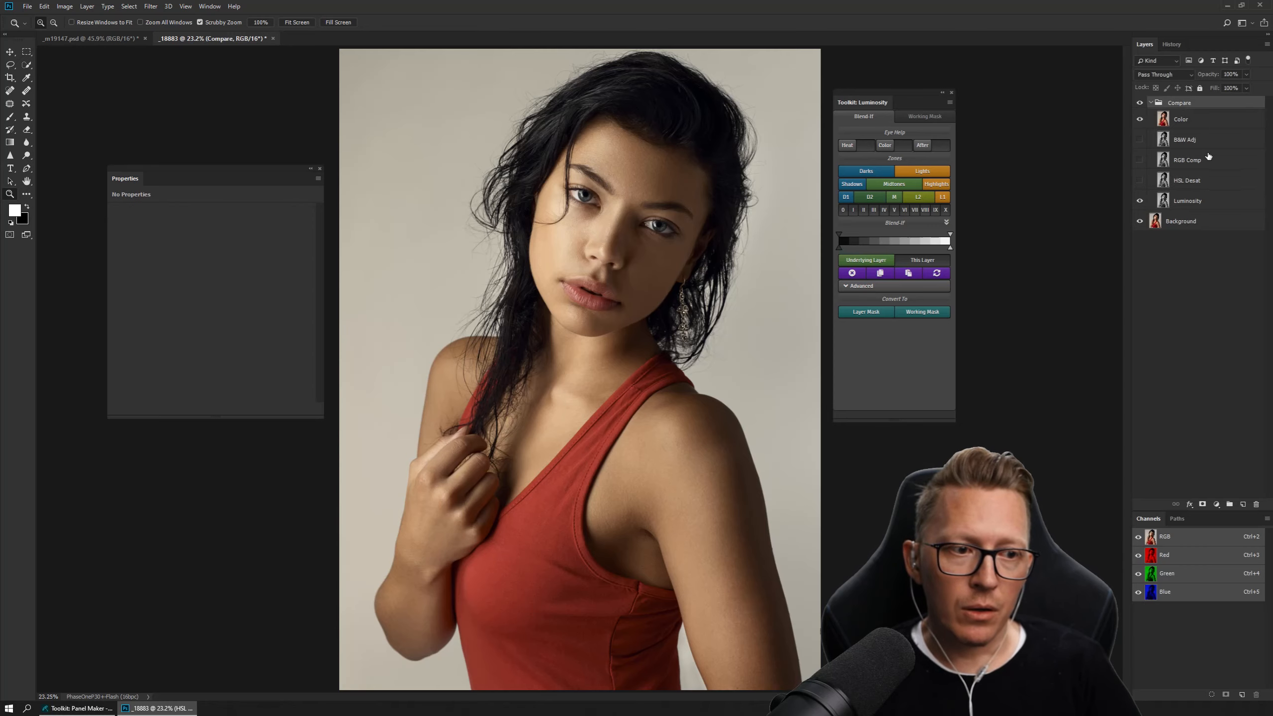
key("Delete")
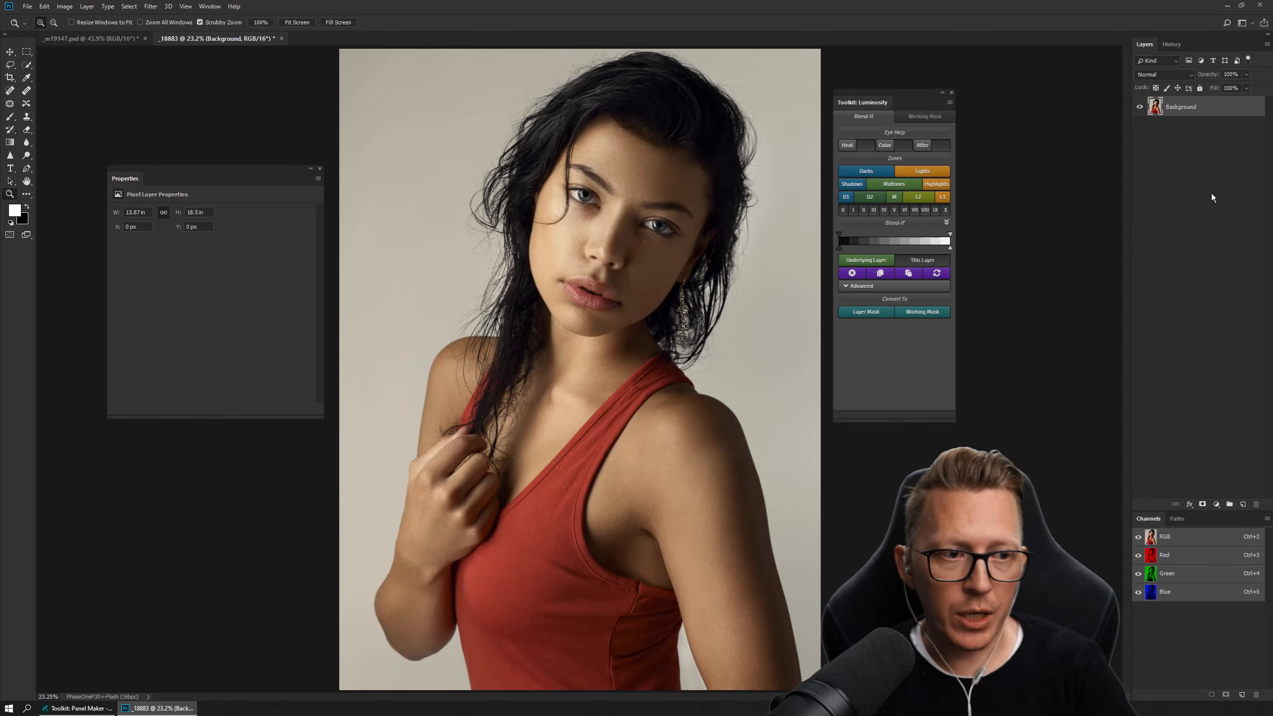